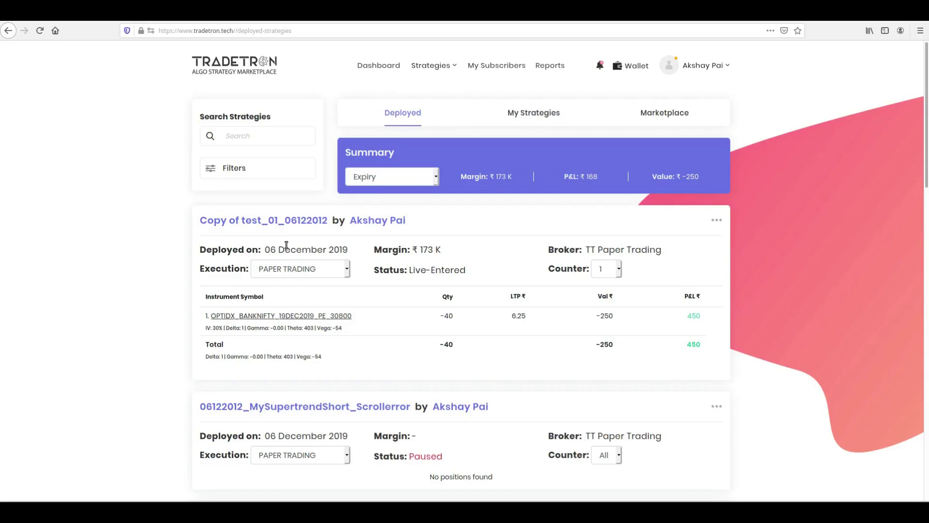
Start a new strategy named "Bollinger Riding" with the Directional tag and the description "NA"
{"action": "left_click", "coordinate": [438, 66]}
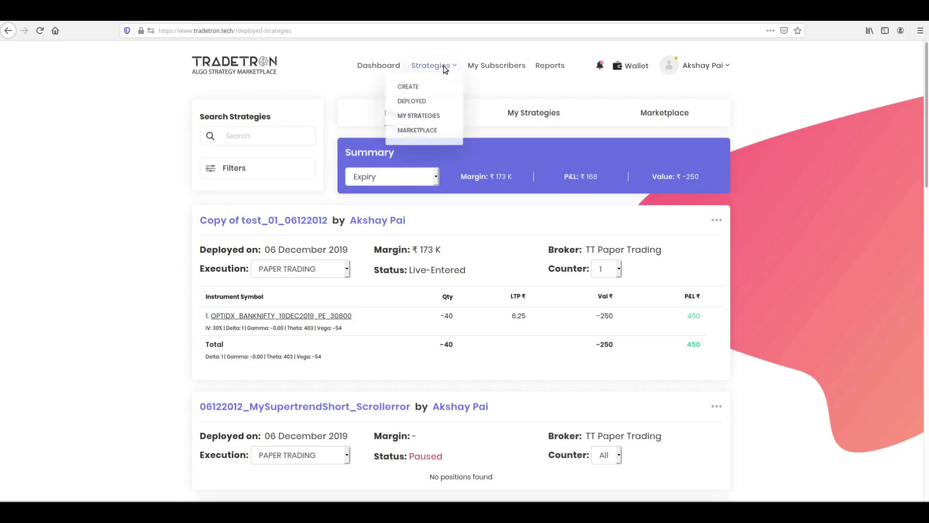
{"action": "left_click", "coordinate": [417, 92]}
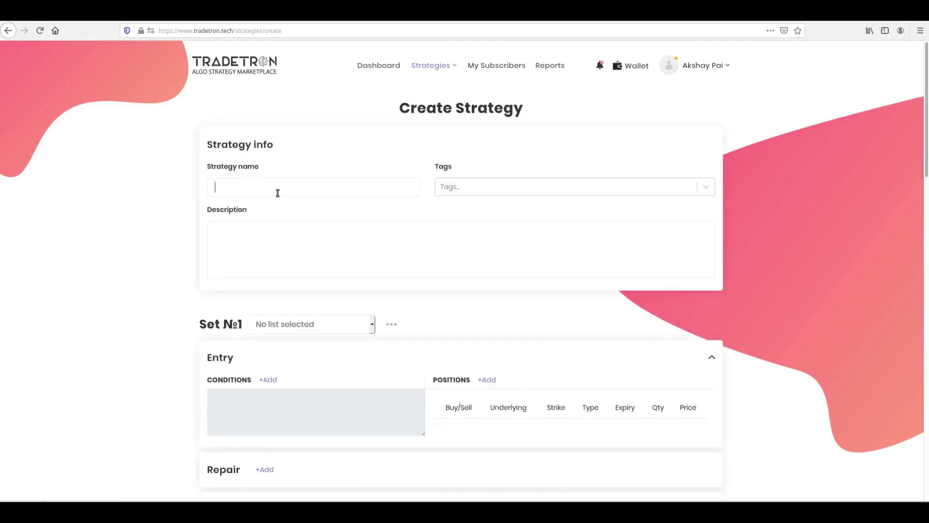
{"action": "type", "text": "Bollinger Riding"}
{"action": "key", "text": "Tab"}
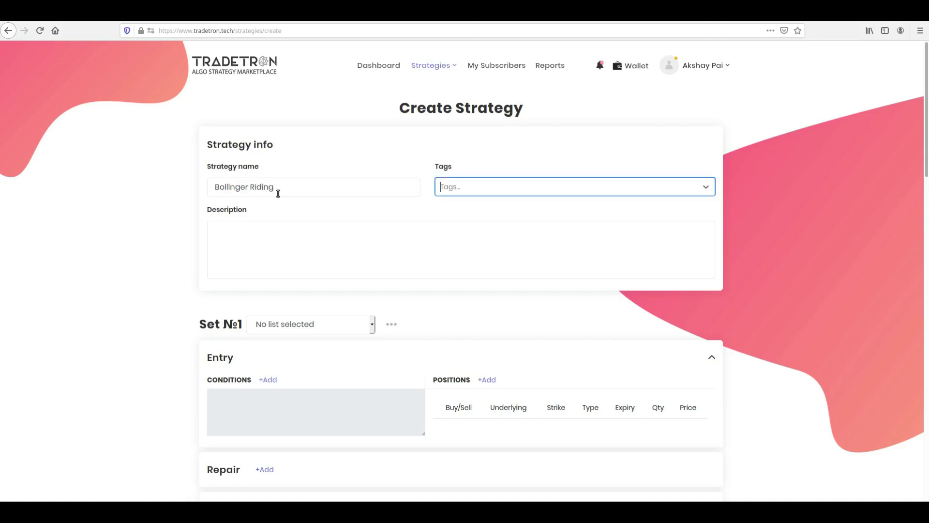
{"action": "type", "text": "Dire"}
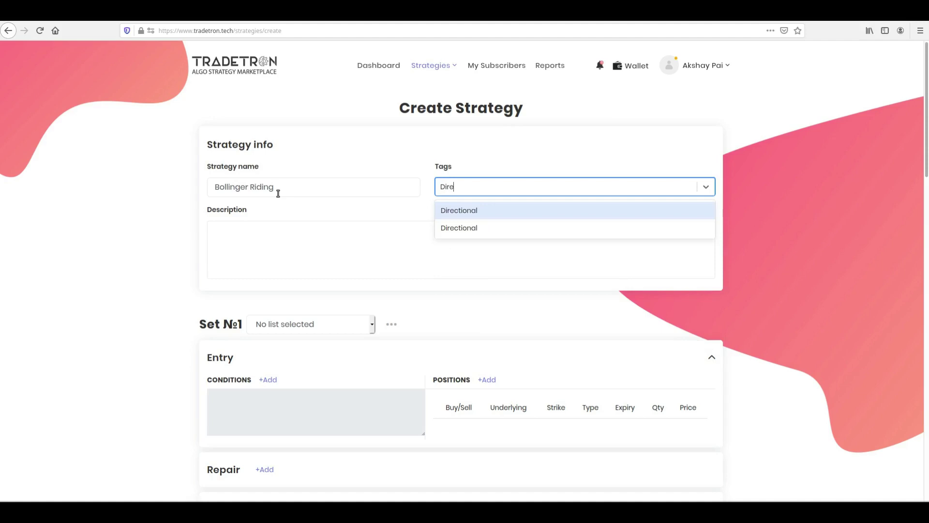
{"action": "key", "text": "Return"}
{"action": "key", "text": "Tab"}
{"action": "type", "text": "NA"}
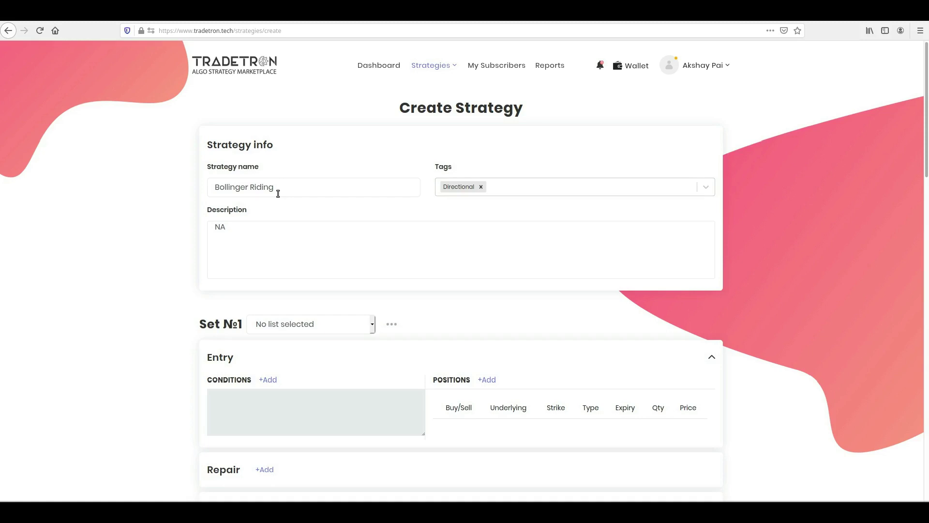
{"action": "scroll", "coordinate": [278, 193], "scroll_direction": "down", "scroll_amount": 2}
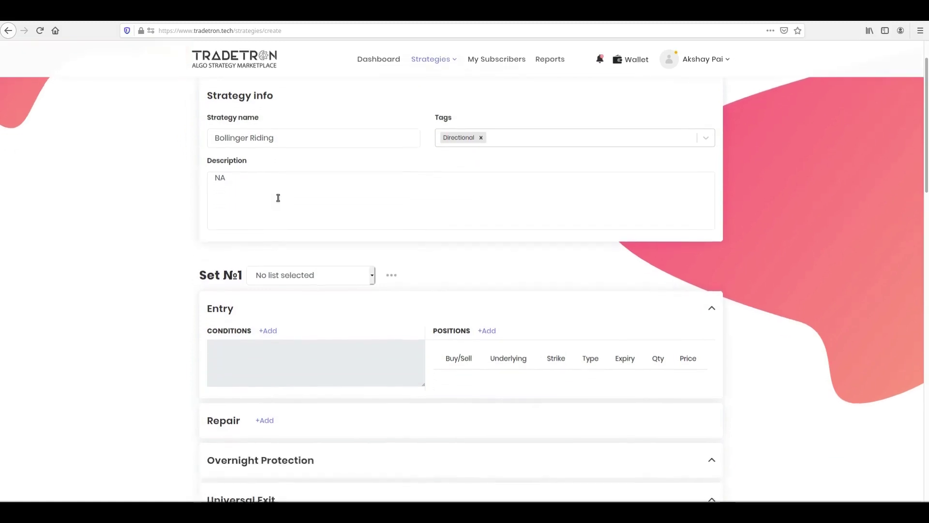
{"action": "left_click", "coordinate": [391, 241]}
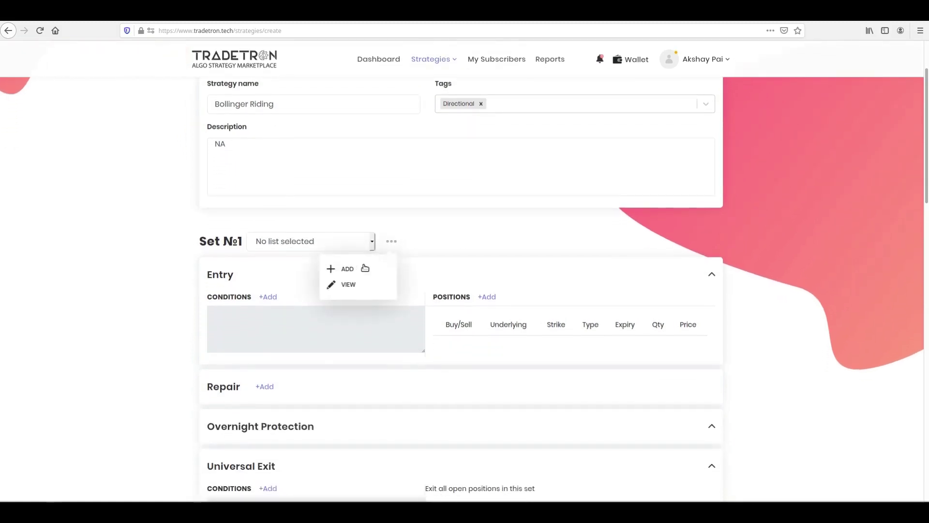
{"action": "left_click", "coordinate": [349, 270]}
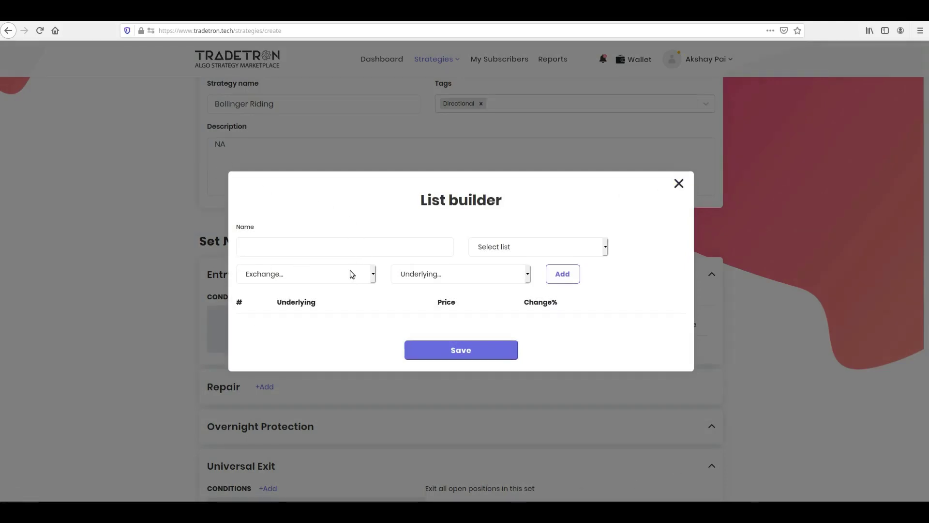
{"action": "key", "text": "Escape"}
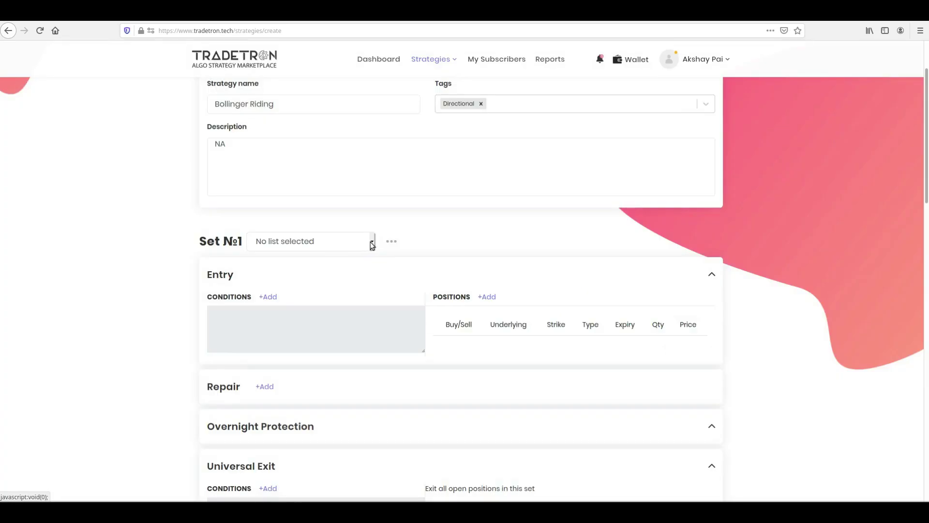
Assign the My_Bollinger_Riding list to Set №1
{"action": "left_click", "coordinate": [371, 242]}
{"action": "scroll", "coordinate": [305, 317], "scroll_direction": "down", "scroll_amount": 3}
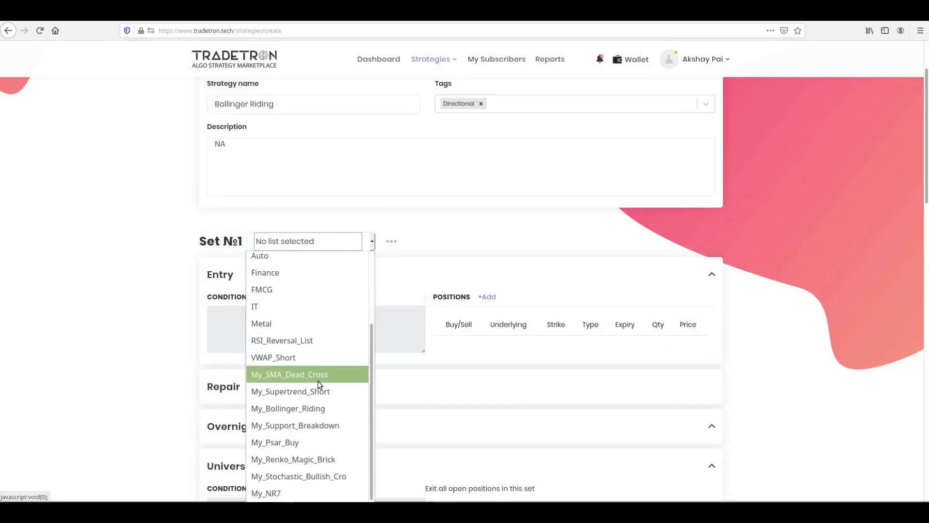
{"action": "left_click", "coordinate": [321, 408]}
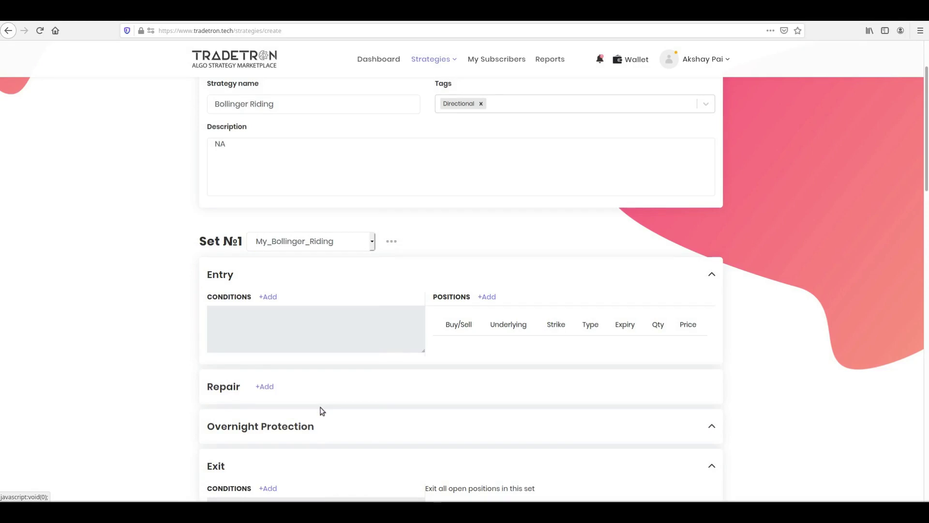
Add an entry condition to Set №1 starting with a Position keyword for the CLOSE series at position -2
{"action": "scroll", "coordinate": [323, 409], "scroll_direction": "down", "scroll_amount": 1}
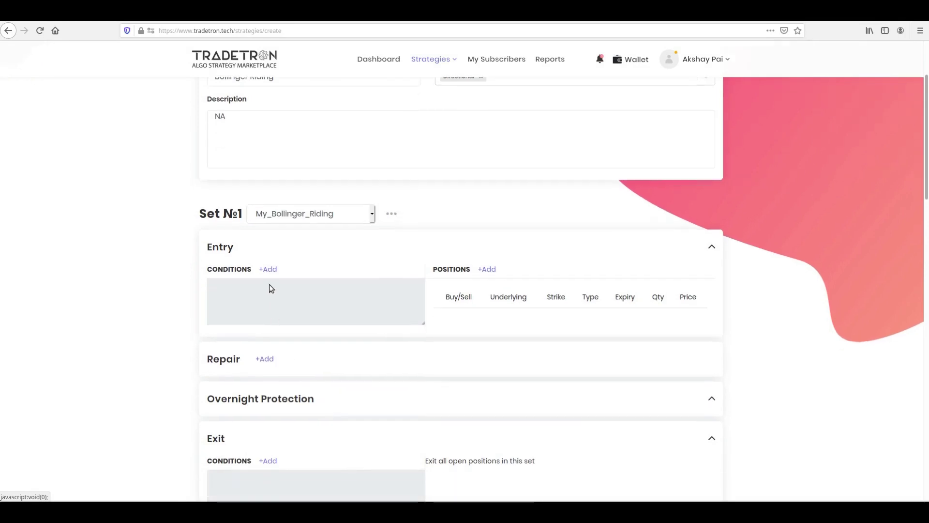
{"action": "left_click", "coordinate": [268, 270]}
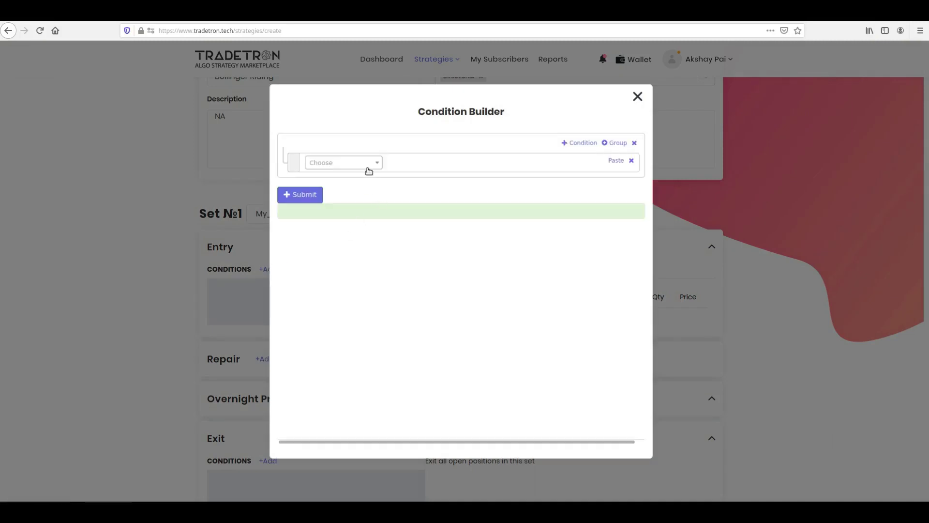
{"action": "left_click", "coordinate": [367, 168]}
{"action": "type", "text": "pos"}
{"action": "key", "text": "Return"}
{"action": "left_click", "coordinate": [417, 244]}
{"action": "type", "text": "close"}
{"action": "key", "text": "Return"}
{"action": "key", "text": "Tab"}
{"action": "type", "text": "-2"}
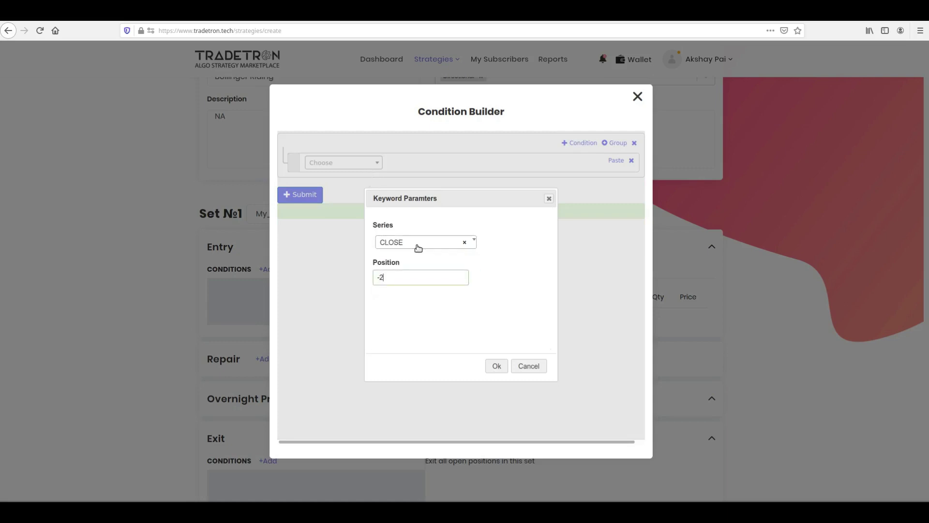
{"action": "left_click", "coordinate": [496, 366]}
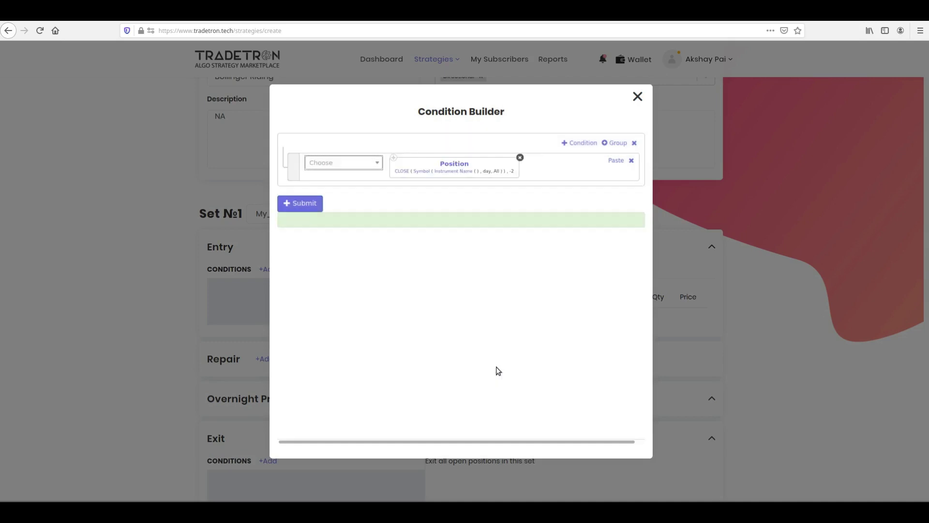
Set the CLOSE series' candle type to 15m and its max history candles to 100
{"action": "left_click", "coordinate": [424, 173]}
{"action": "left_click", "coordinate": [412, 279]}
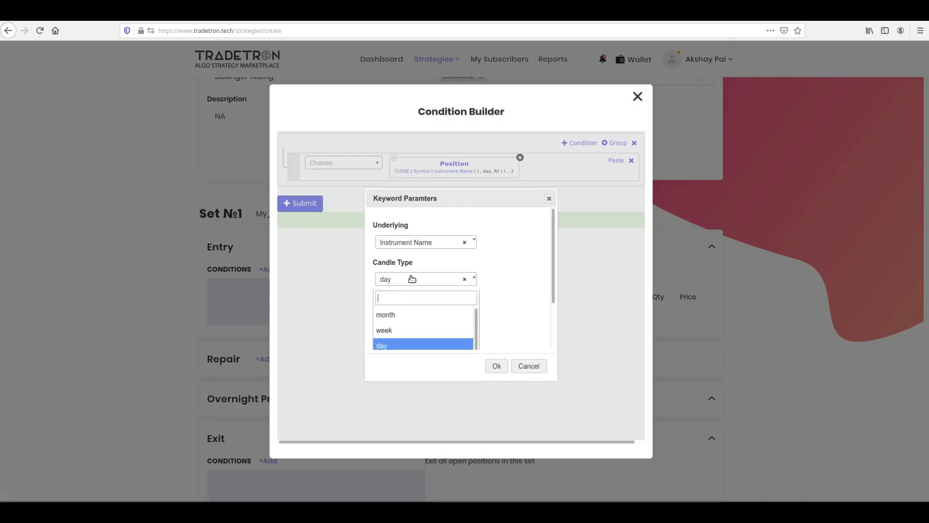
{"action": "type", "text": "15"}
{"action": "key", "text": "Return"}
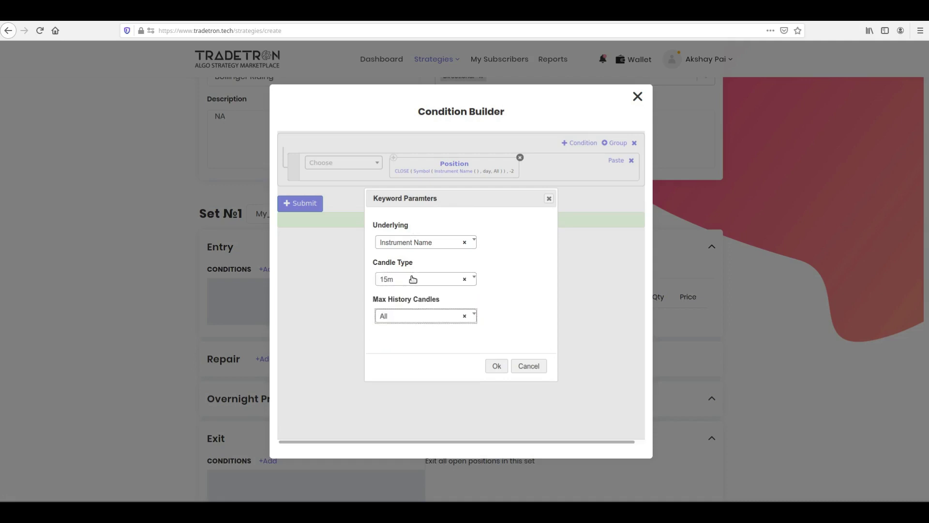
{"action": "key", "text": "Tab"}
{"action": "key", "text": "Return"}
{"action": "scroll", "coordinate": [413, 279], "scroll_direction": "up", "scroll_amount": 2}
{"action": "left_click", "coordinate": [412, 279]}
{"action": "left_click", "coordinate": [498, 366]}
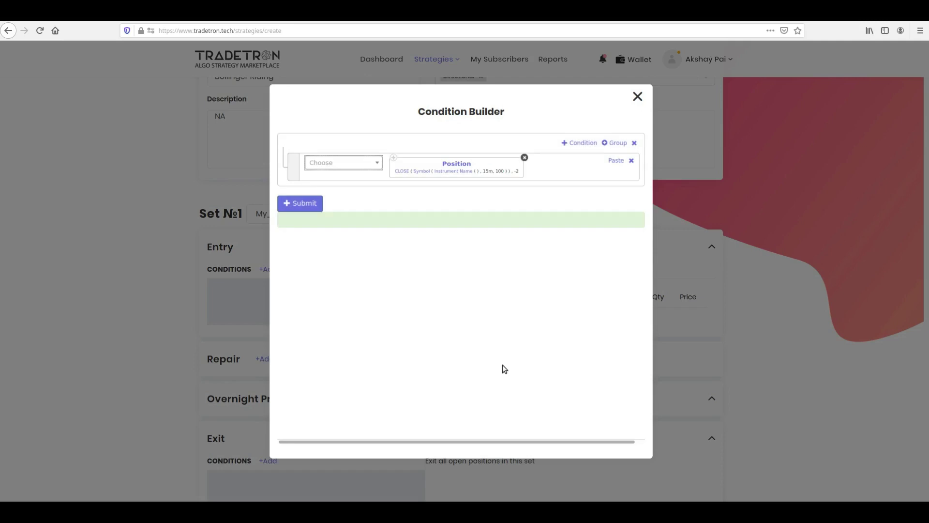
Set the CLOSE series' instrument to the NSE exchange with the My_Bollinger_Riding list as underlying
{"action": "left_click", "coordinate": [450, 175]}
{"action": "left_click", "coordinate": [318, 236]}
{"action": "type", "text": "nse"}
{"action": "key", "text": "Return"}
{"action": "left_click", "coordinate": [369, 234]}
{"action": "left_click", "coordinate": [372, 235]}
{"action": "left_click", "coordinate": [373, 235]}
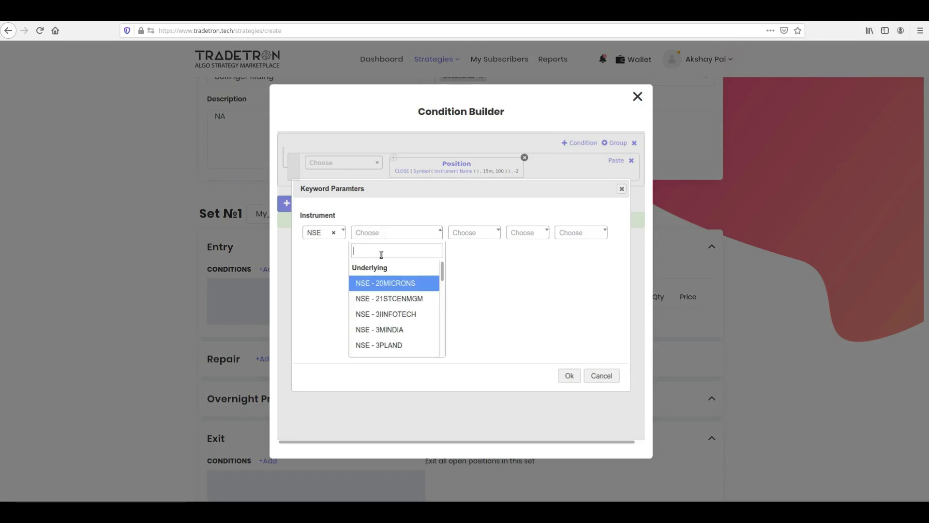
{"action": "type", "text": "list"}
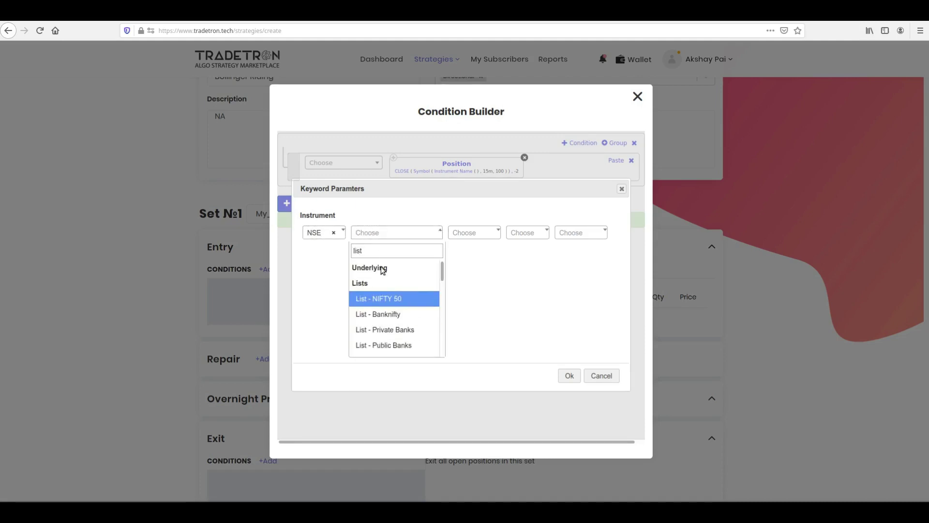
{"action": "scroll", "coordinate": [376, 326], "scroll_direction": "down", "scroll_amount": 5}
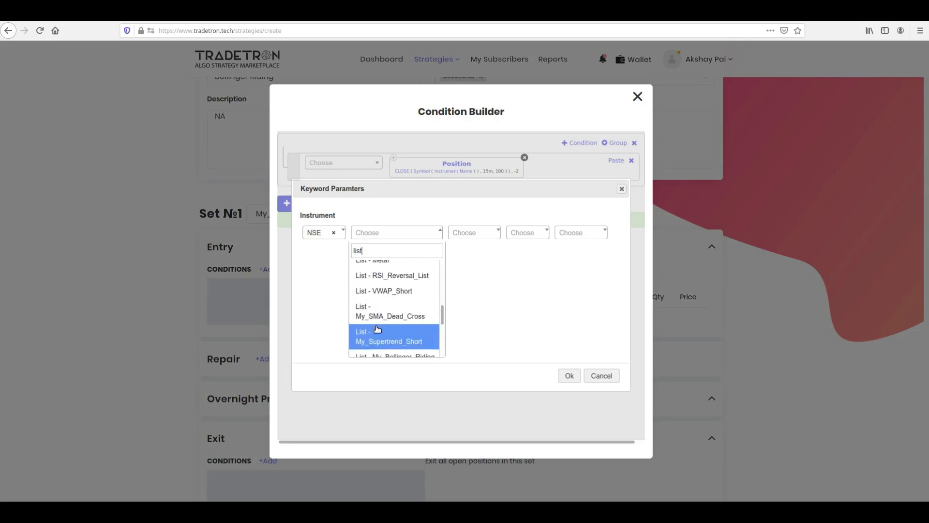
{"action": "scroll", "coordinate": [390, 291], "scroll_direction": "down", "scroll_amount": 2}
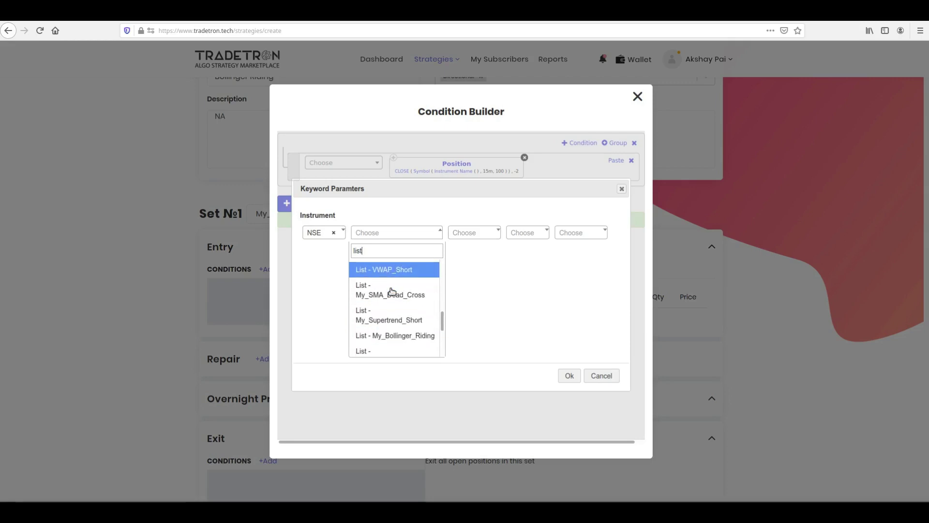
{"action": "left_click", "coordinate": [407, 339]}
{"action": "left_click", "coordinate": [569, 376]}
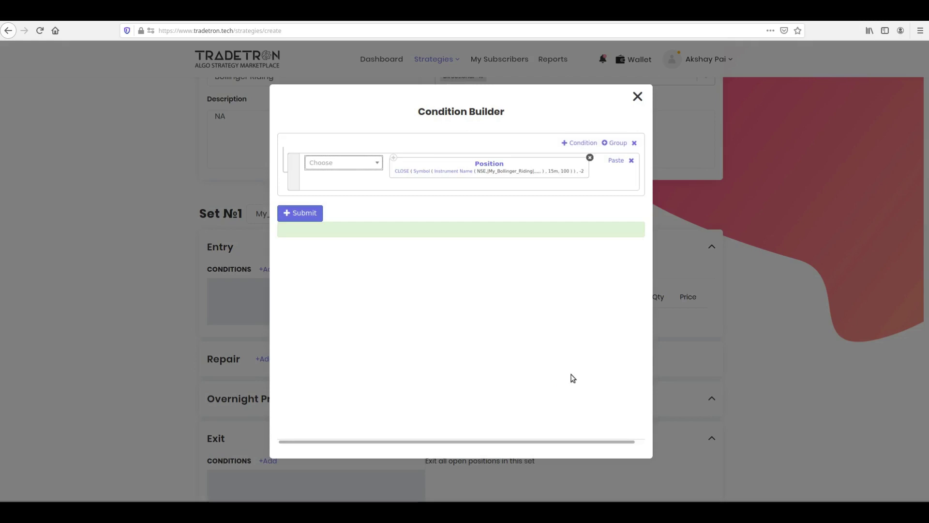
Add the greater-than (>) comparison after the CLOSE position in the entry condition
{"action": "left_click", "coordinate": [359, 165]}
{"action": "type", "text": ">"}
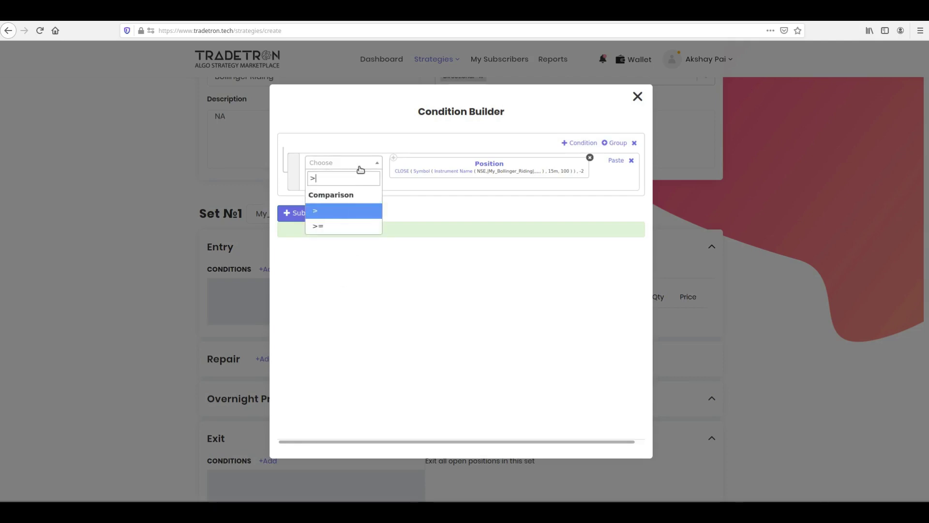
{"action": "left_click", "coordinate": [351, 214]}
Add a second Position keyword to the condition for the OPEN series at position -2
{"action": "left_click", "coordinate": [343, 171]}
{"action": "type", "text": "positi"}
{"action": "key", "text": "Return"}
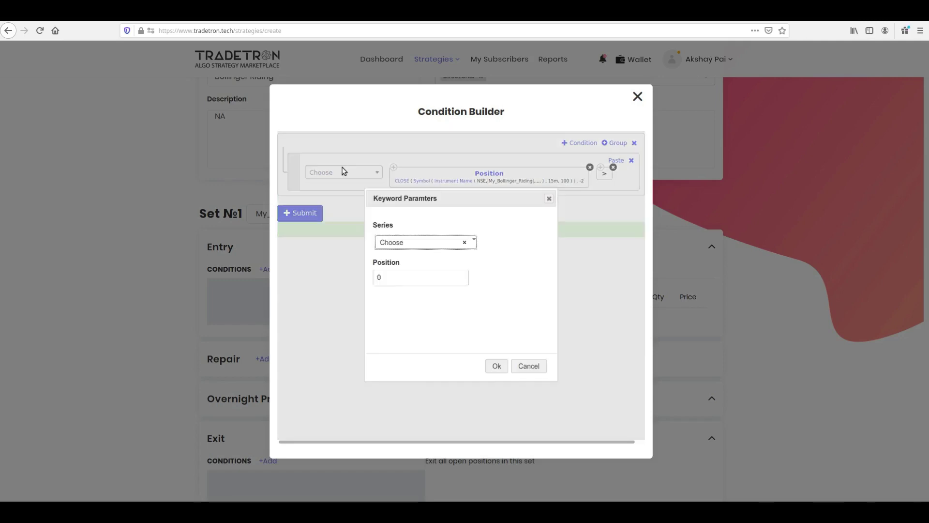
{"action": "left_click", "coordinate": [409, 243]}
{"action": "type", "text": "open"}
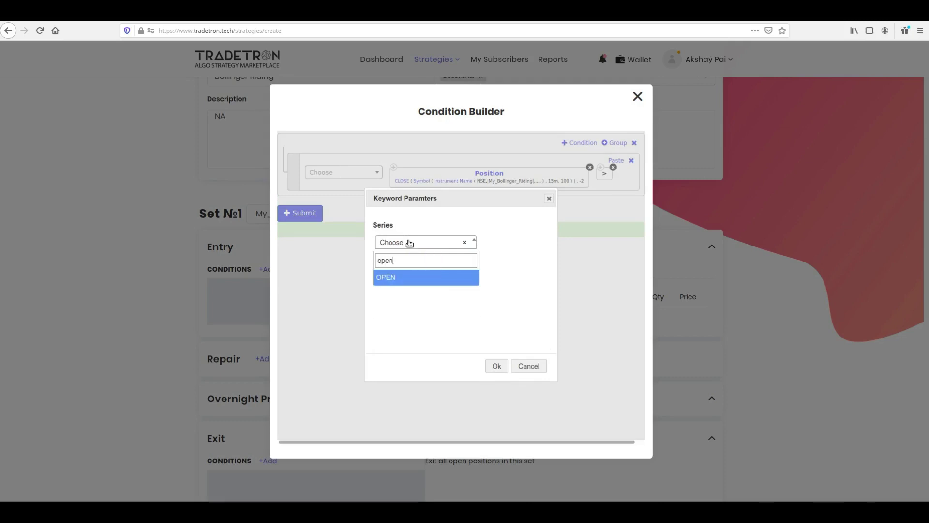
{"action": "key", "text": "Return"}
{"action": "left_click", "coordinate": [402, 276]}
{"action": "key", "text": "BackSpace"}
{"action": "type", "text": "-2"}
{"action": "left_click", "coordinate": [495, 368]}
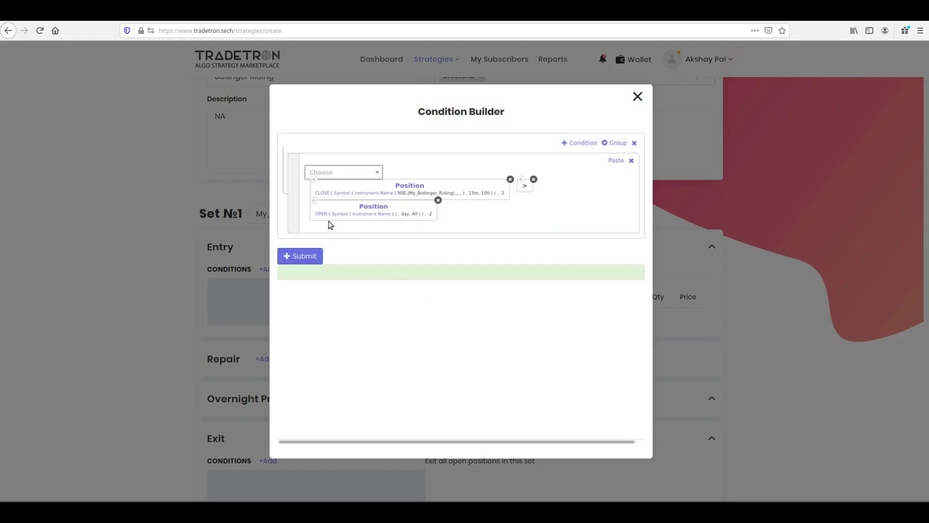
Set the OPEN series' candle type to 15m and its max history candles to 100
{"action": "left_click", "coordinate": [339, 214]}
{"action": "left_click", "coordinate": [409, 285]}
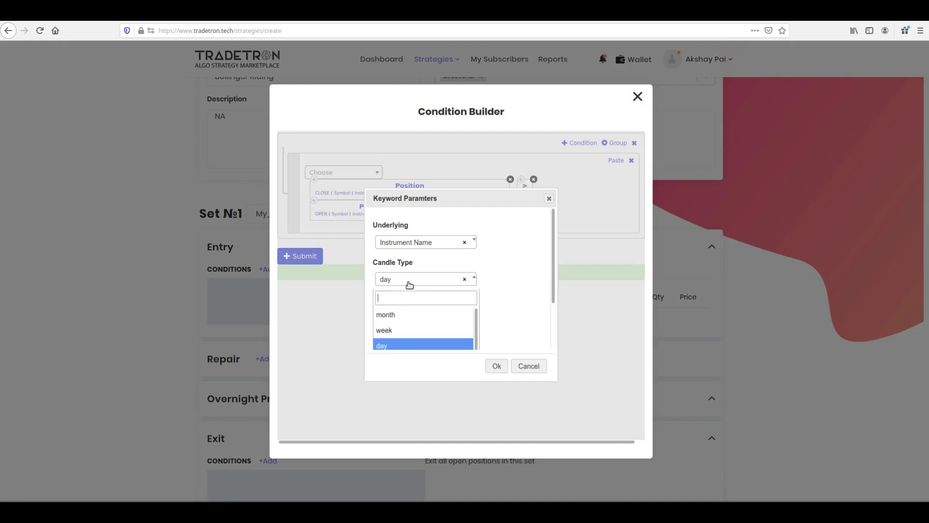
{"action": "type", "text": "15"}
{"action": "key", "text": "Return"}
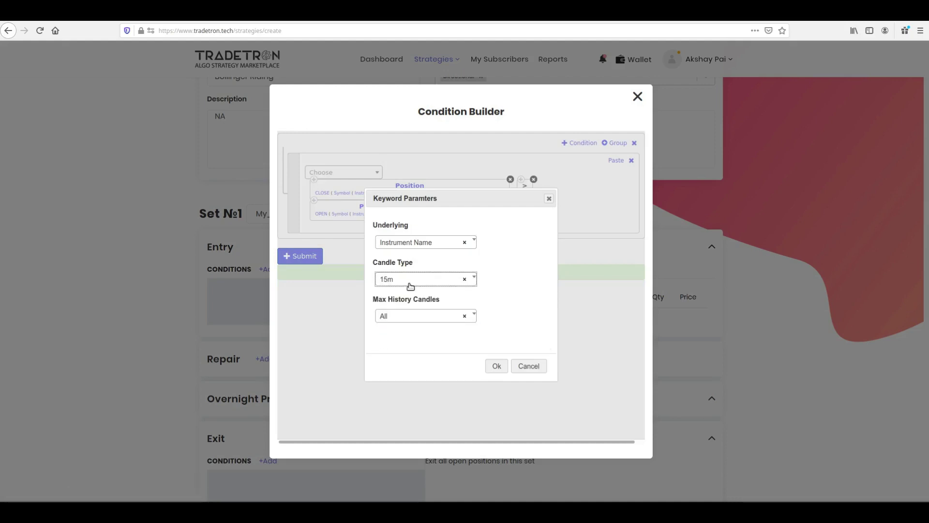
{"action": "left_click", "coordinate": [405, 317]}
{"action": "type", "text": "100"}
{"action": "key", "text": "Return"}
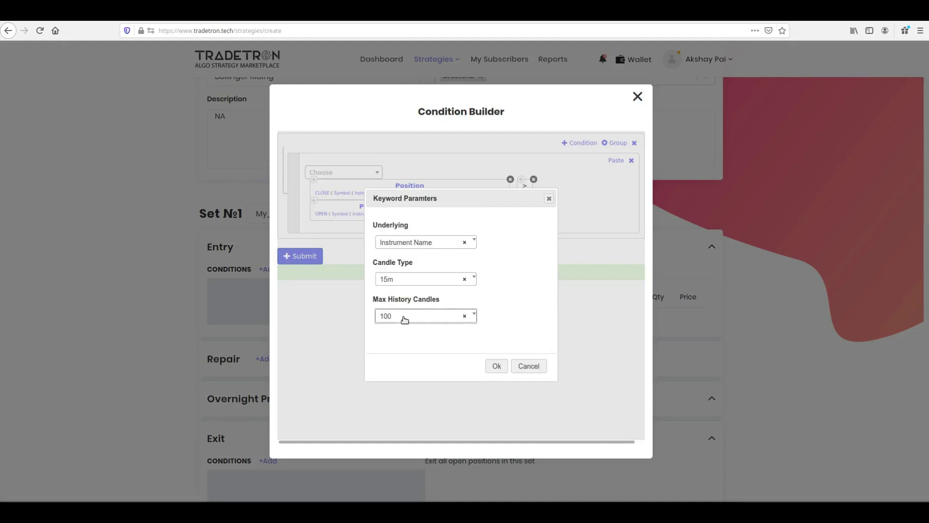
{"action": "left_click", "coordinate": [490, 370]}
Set the OPEN series' instrument to the NSE exchange with the My_Bollinger_Riding list as underlying
{"action": "left_click", "coordinate": [372, 219]}
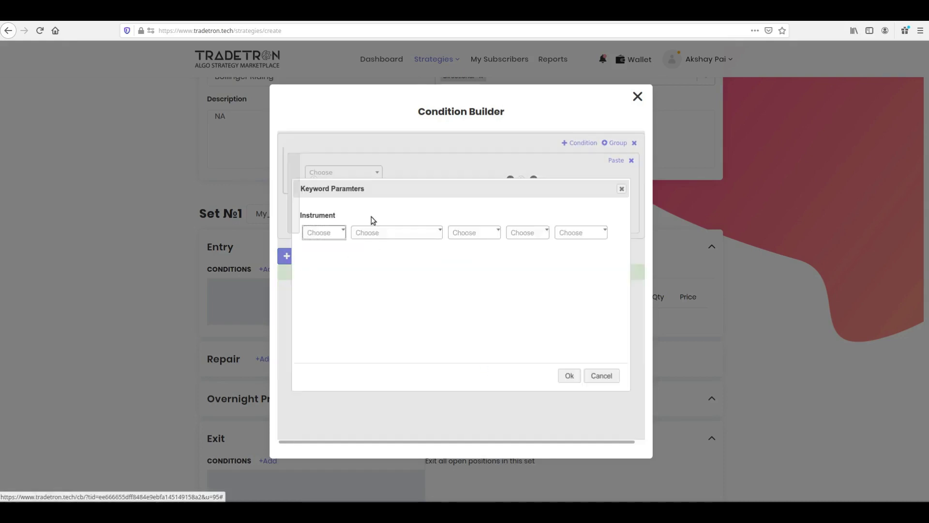
{"action": "left_click", "coordinate": [322, 234]}
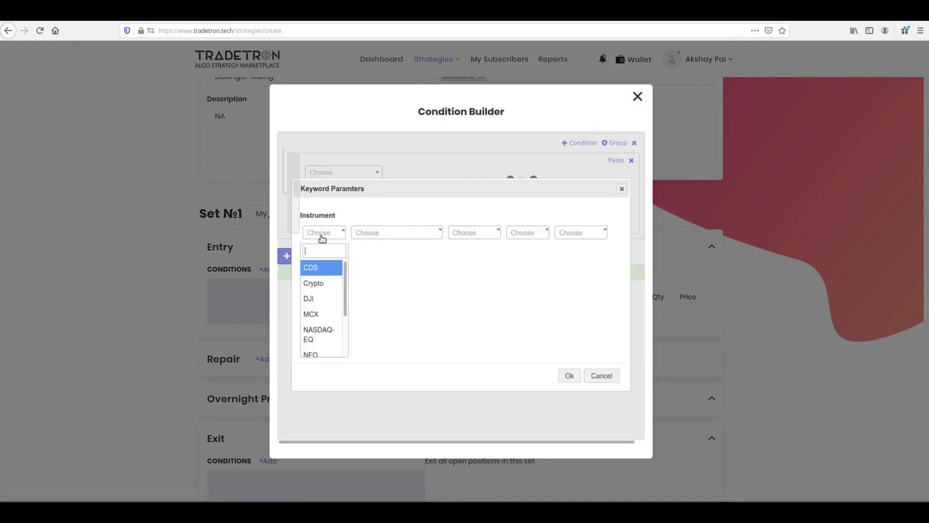
{"action": "type", "text": "nse"}
{"action": "key", "text": "Return"}
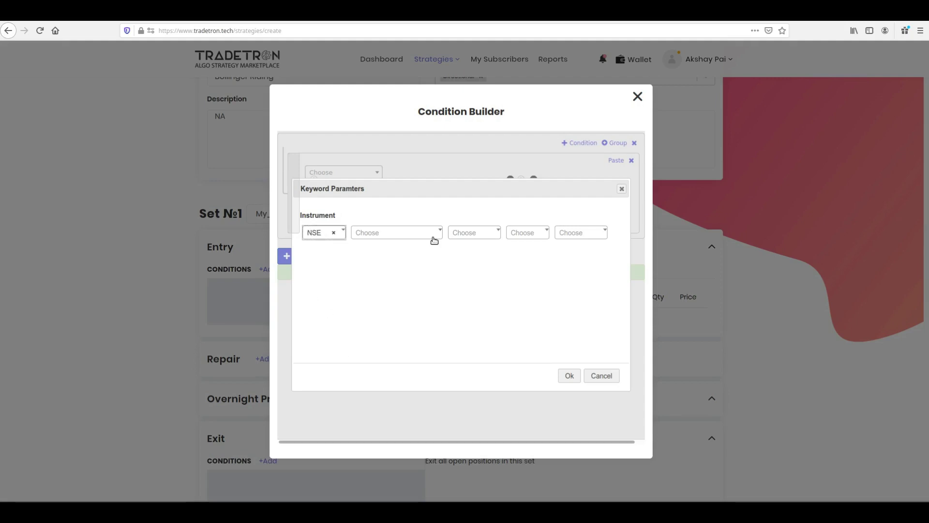
{"action": "left_click", "coordinate": [434, 241]}
{"action": "type", "text": "list"}
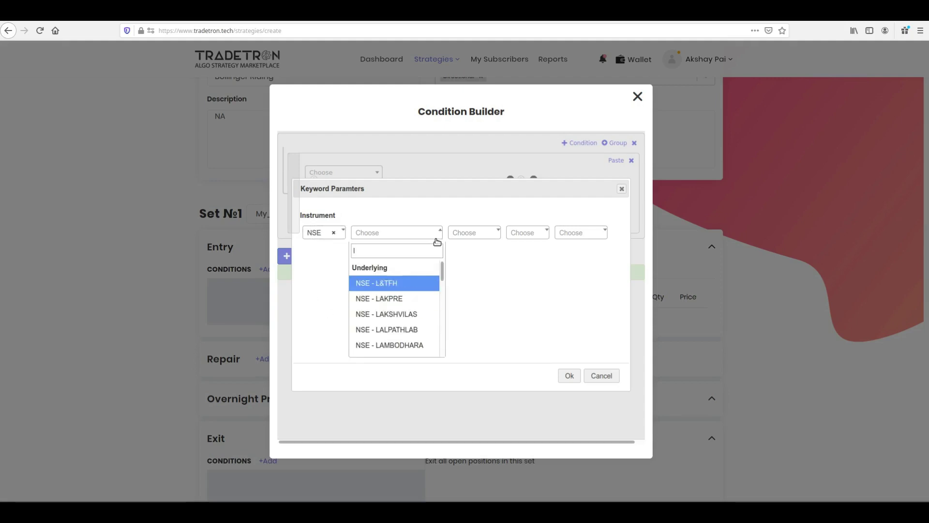
{"action": "scroll", "coordinate": [397, 312], "scroll_direction": "down", "scroll_amount": 5}
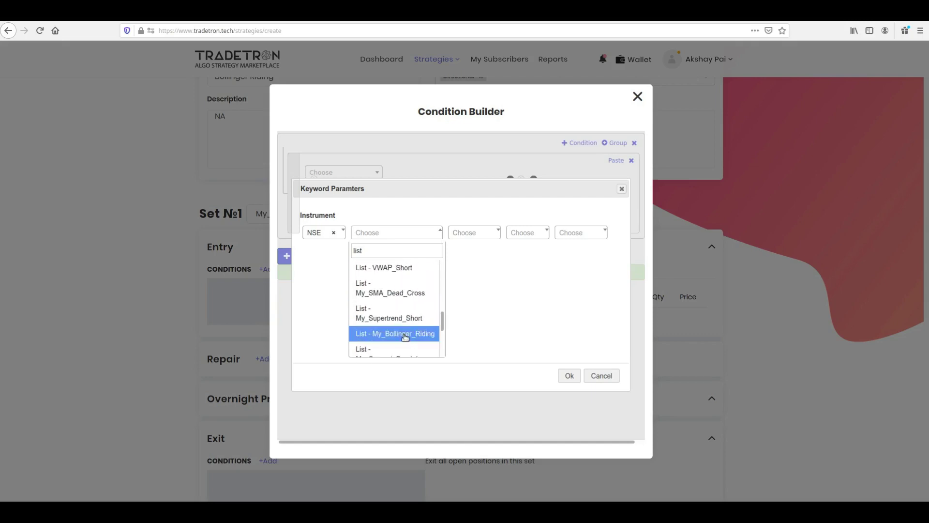
{"action": "left_click", "coordinate": [404, 334]}
{"action": "left_click", "coordinate": [570, 376]}
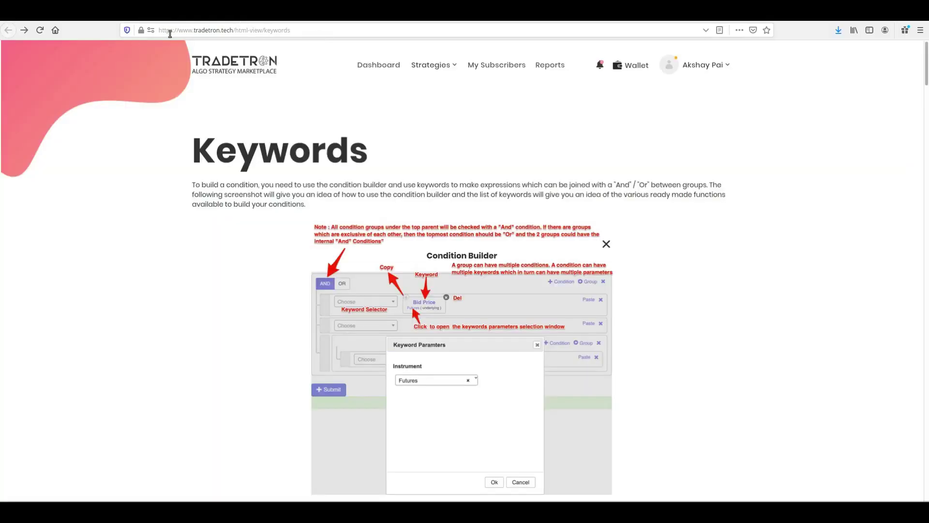
Look through the keyword table on Tradetron's Keywords reference page, including each keyword's inputs and output
{"action": "left_click", "coordinate": [217, 30]}
{"action": "scroll", "coordinate": [317, 189], "scroll_direction": "down", "scroll_amount": 3}
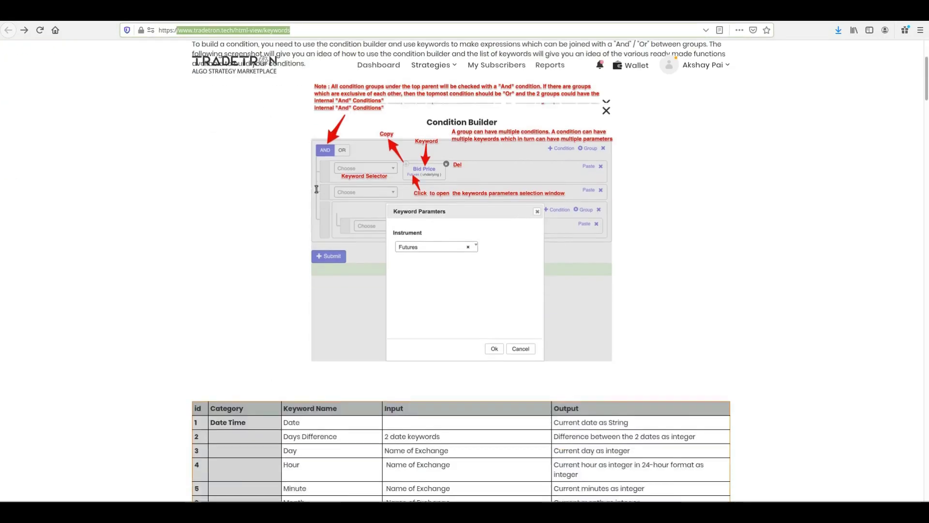
{"action": "scroll", "coordinate": [321, 201], "scroll_direction": "down", "scroll_amount": 15}
{"action": "scroll", "coordinate": [330, 216], "scroll_direction": "down", "scroll_amount": 15}
{"action": "scroll", "coordinate": [331, 223], "scroll_direction": "down", "scroll_amount": 12}
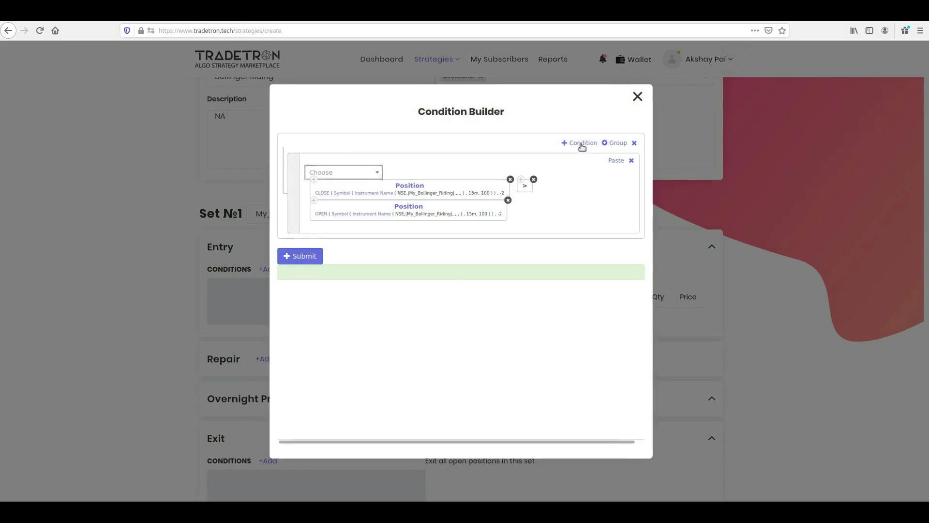
Add a second condition to the entry group with a Position keyword for the CLOSE series at position -2
{"action": "left_click", "coordinate": [582, 144]}
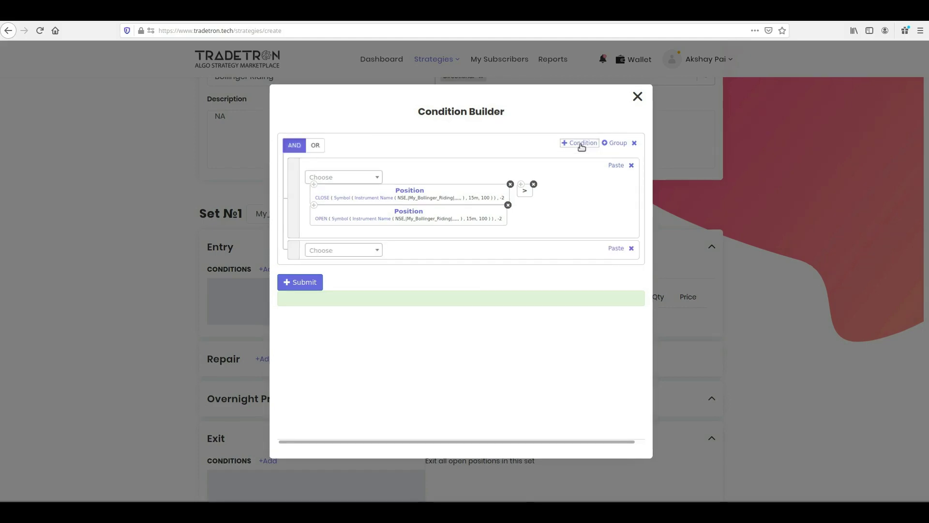
{"action": "left_click", "coordinate": [374, 254]}
{"action": "type", "text": "positio"}
{"action": "key", "text": "Return"}
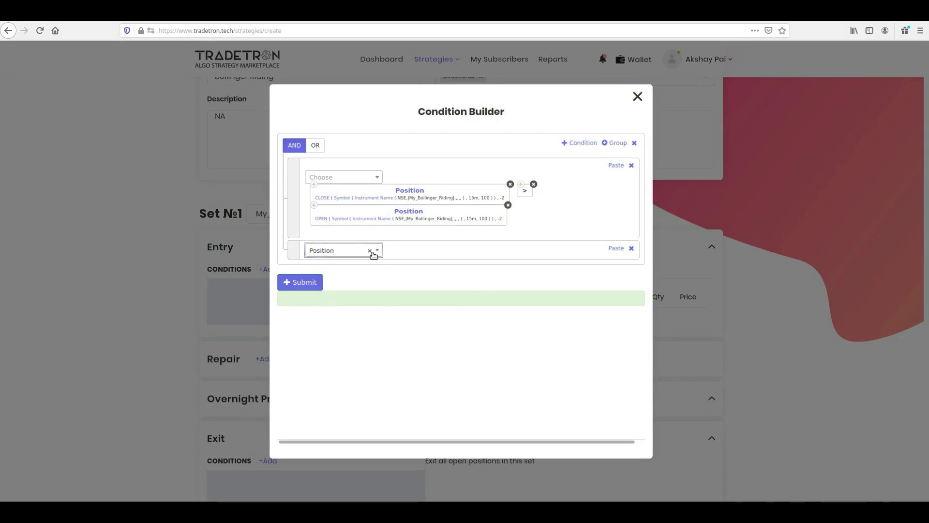
{"action": "type", "text": "close"}
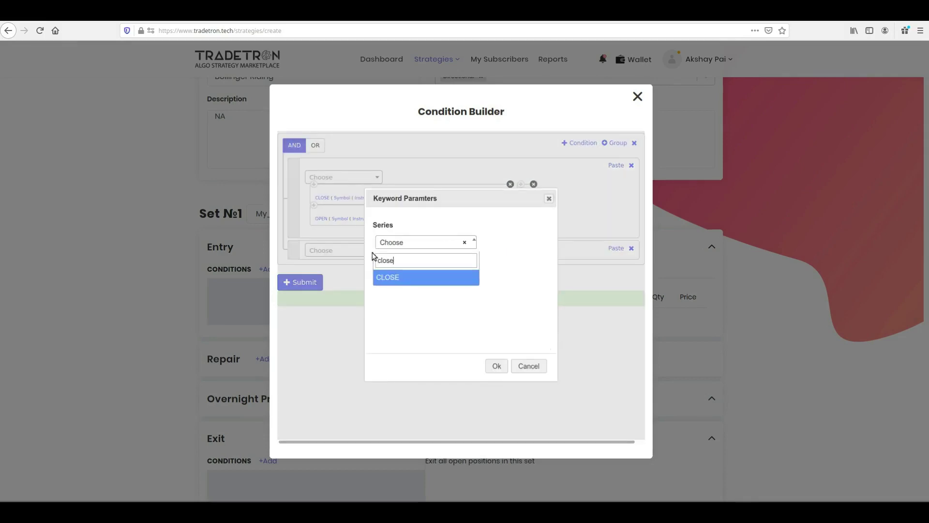
{"action": "key", "text": "Return"}
{"action": "key", "text": "Tab"}
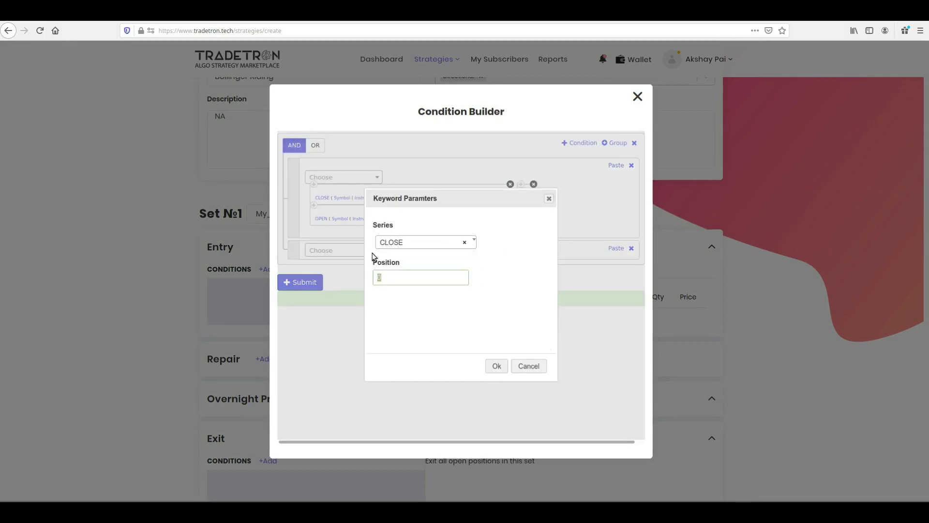
{"action": "left_click", "coordinate": [495, 367]}
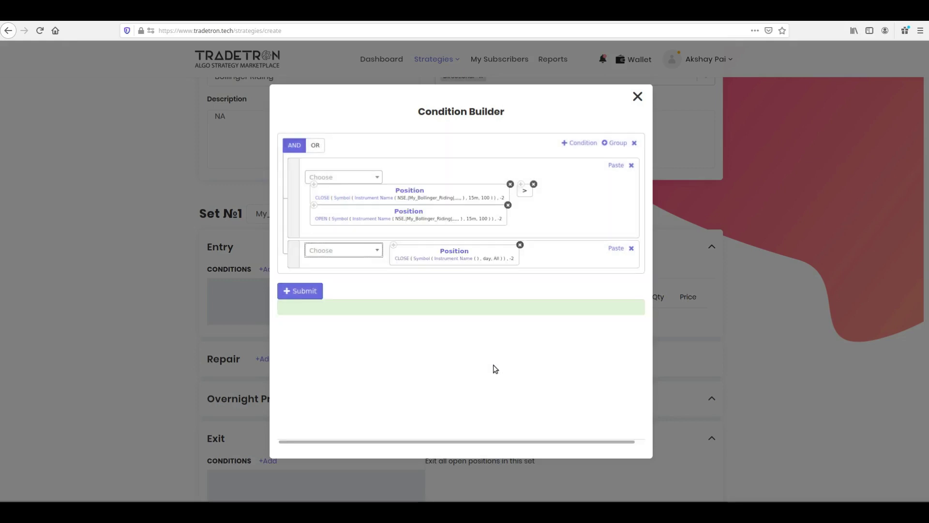
Set the second condition's CLOSE series to the 15m candle type with 100 max history candles
{"action": "left_click", "coordinate": [424, 259]}
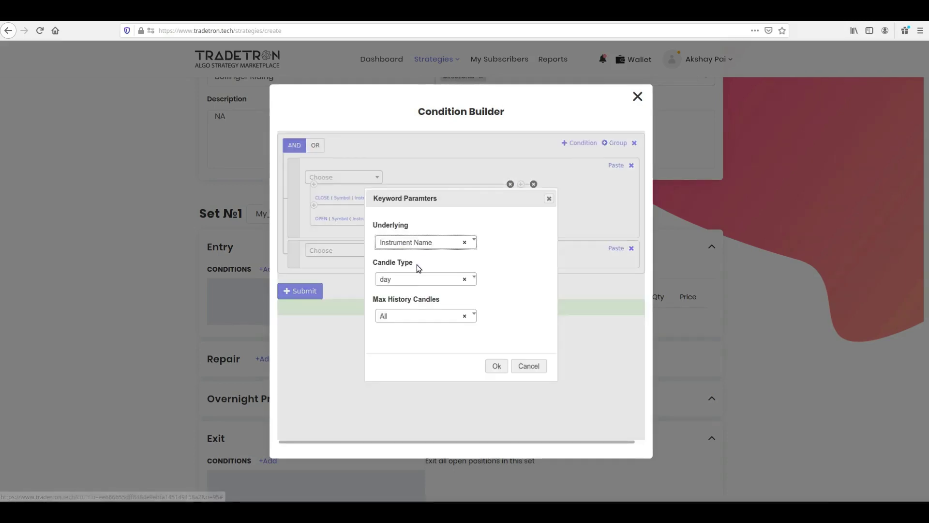
{"action": "left_click", "coordinate": [414, 280]}
{"action": "type", "text": "15"}
{"action": "key", "text": "Return"}
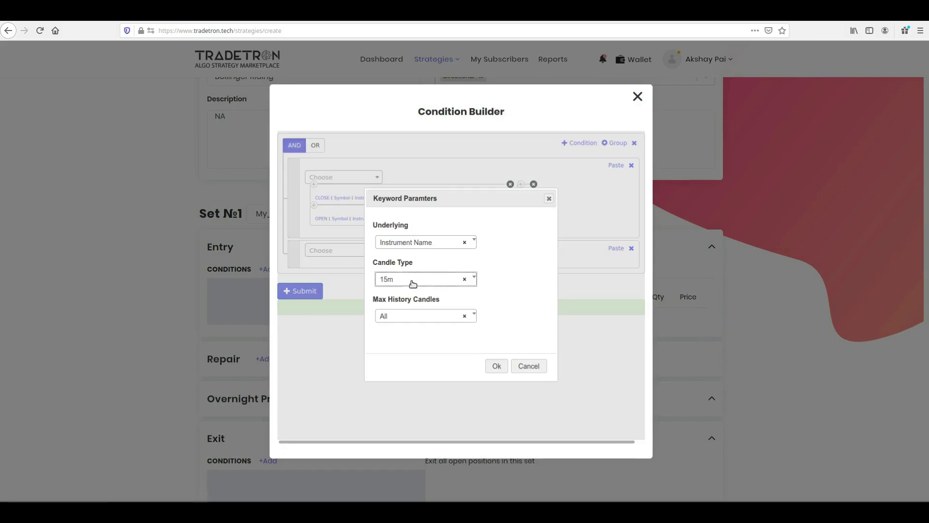
{"action": "left_click", "coordinate": [404, 316]}
{"action": "type", "text": "100"}
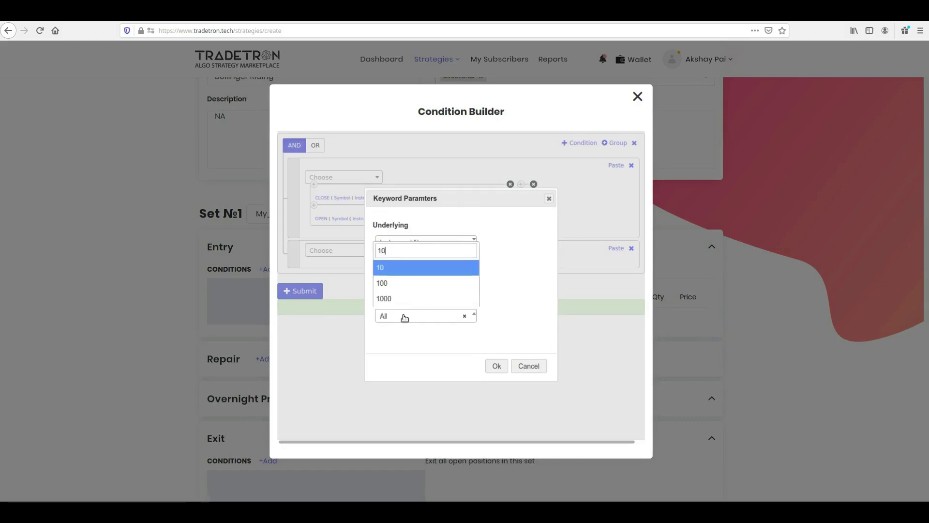
{"action": "left_click", "coordinate": [407, 287]}
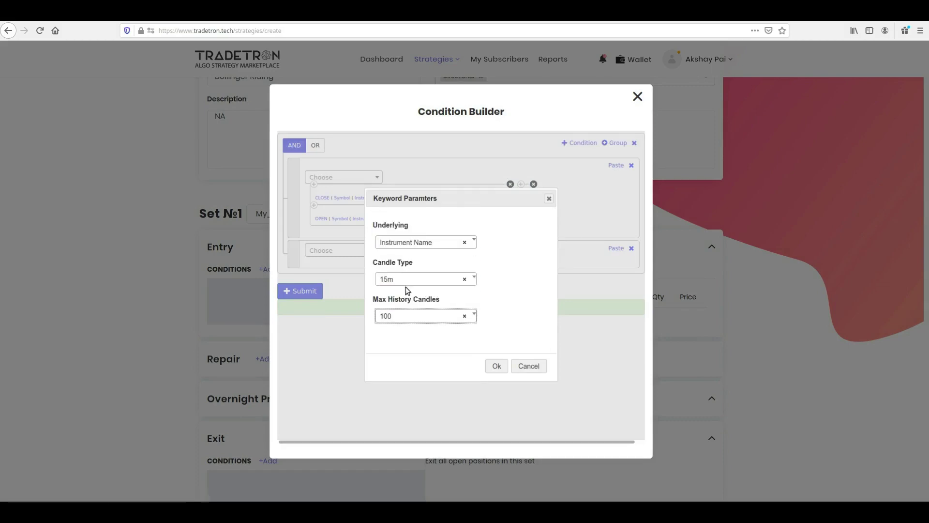
{"action": "left_click", "coordinate": [498, 368]}
Set the instrument of the second condition's CLOSE series to NSE with the My_Bollinger_Riding list as underlying
{"action": "left_click", "coordinate": [462, 261]}
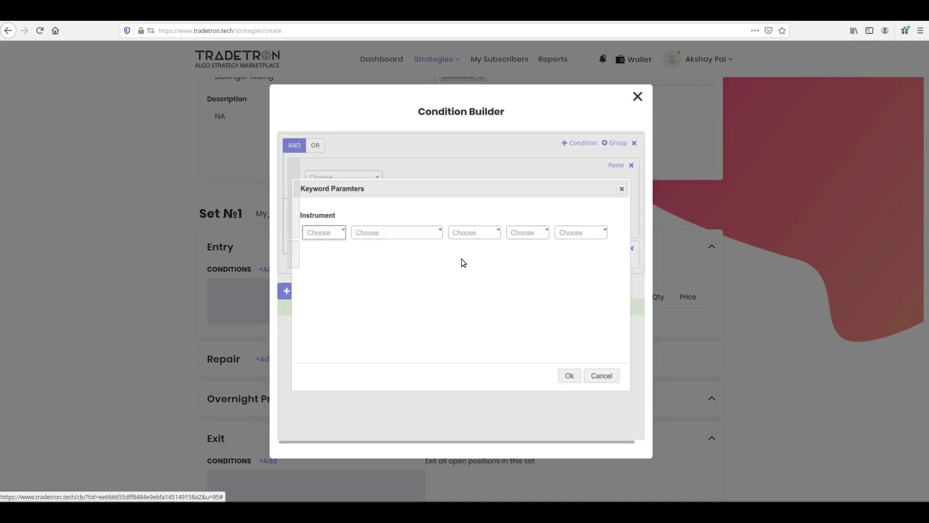
{"action": "left_click", "coordinate": [336, 235]}
{"action": "type", "text": "nse"}
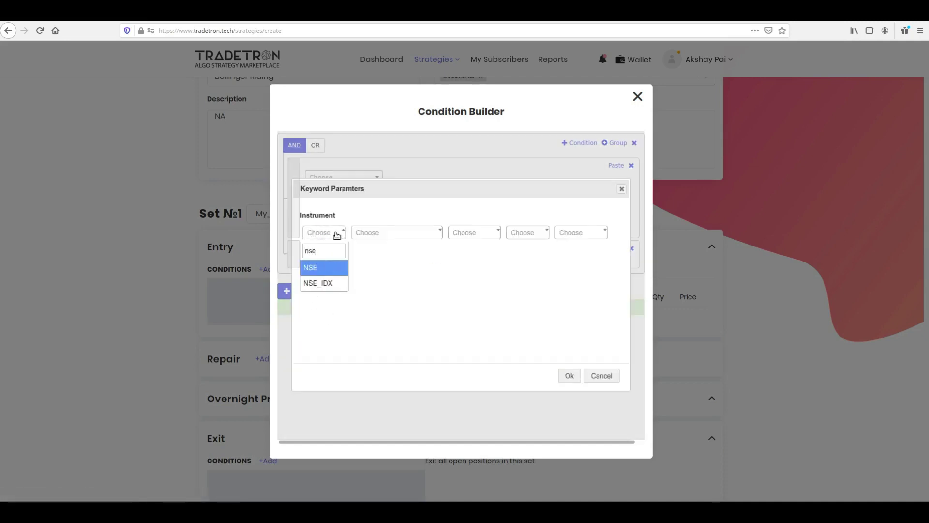
{"action": "key", "text": "Return"}
{"action": "type", "text": "list"}
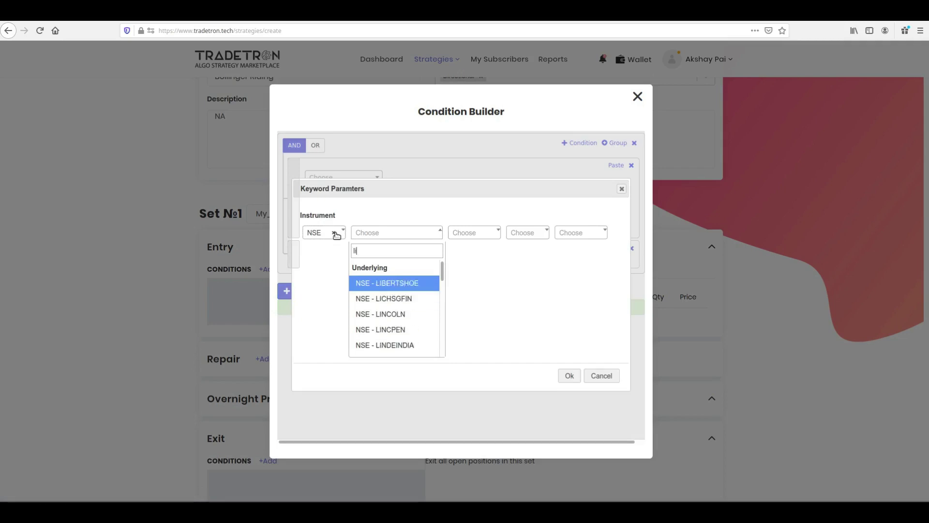
{"action": "scroll", "coordinate": [407, 317], "scroll_direction": "down", "scroll_amount": 4}
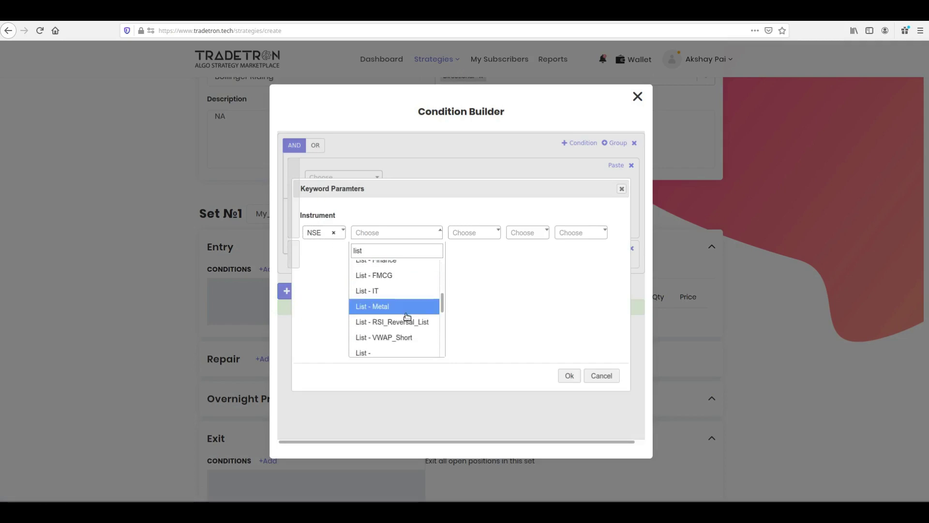
{"action": "scroll", "coordinate": [406, 317], "scroll_direction": "down", "scroll_amount": 3}
{"action": "left_click", "coordinate": [403, 333]}
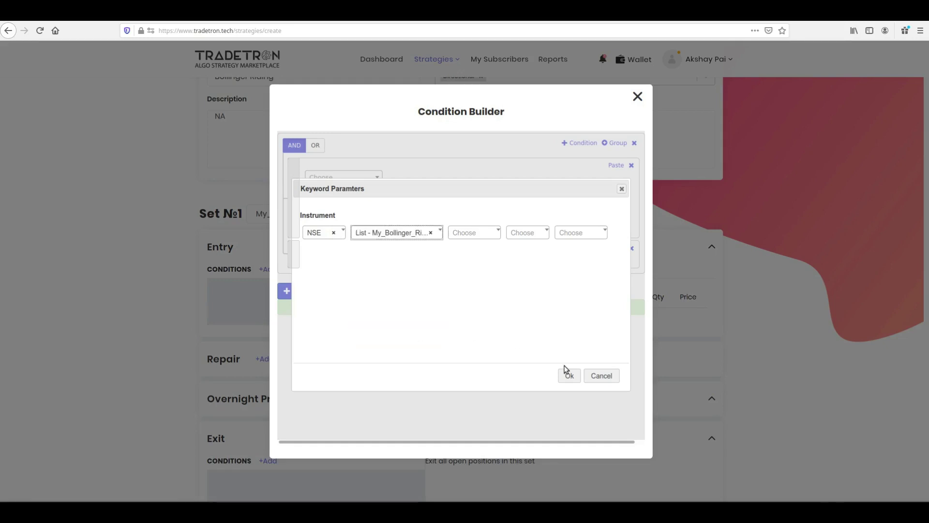
{"action": "left_click", "coordinate": [569, 375]}
Add the greater-than (>) comparison and a Position keyword for the Upper Bolinger series at position -1 to the second condition
{"action": "left_click", "coordinate": [356, 252]}
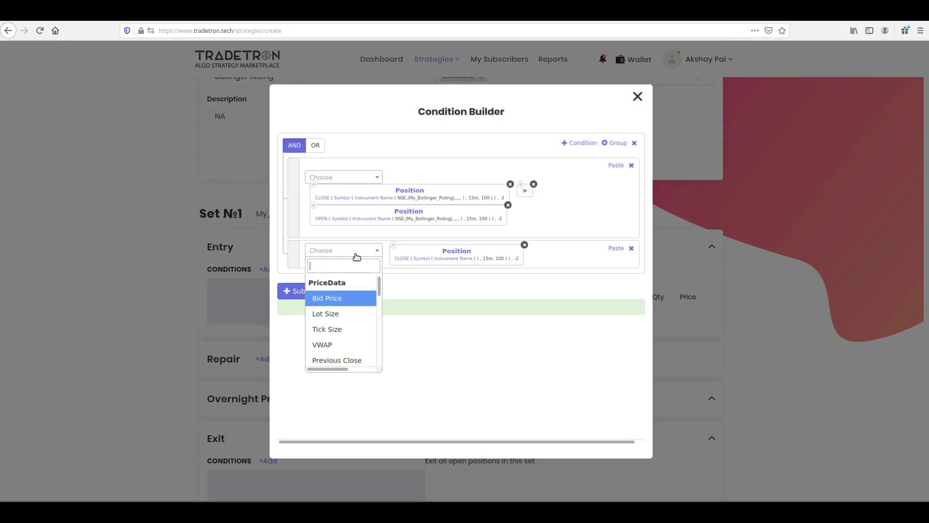
{"action": "left_click", "coordinate": [357, 256]}
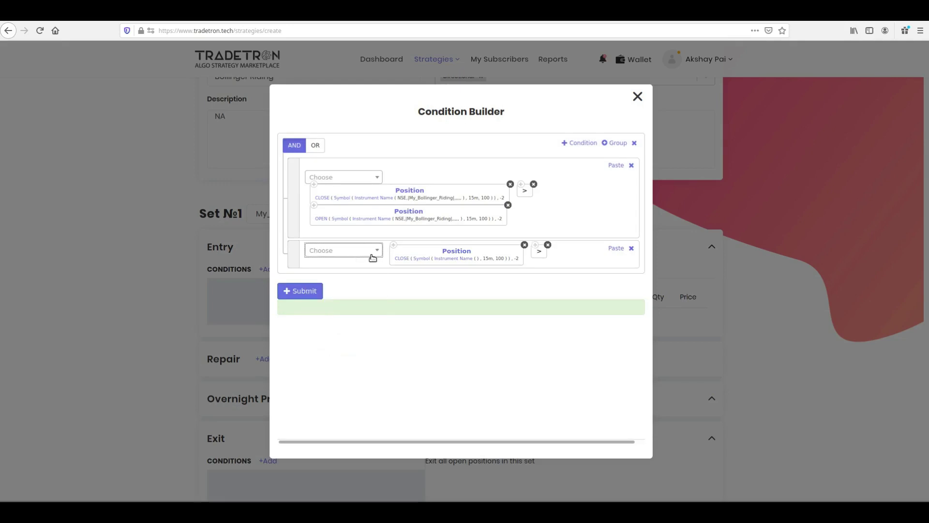
{"action": "left_click", "coordinate": [356, 256]}
{"action": "type", "text": "positi"}
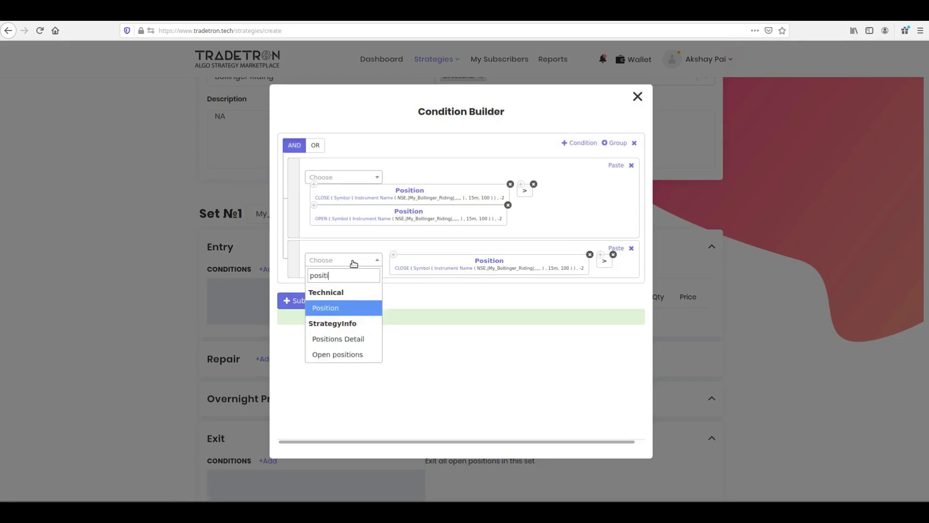
{"action": "key", "text": "Return"}
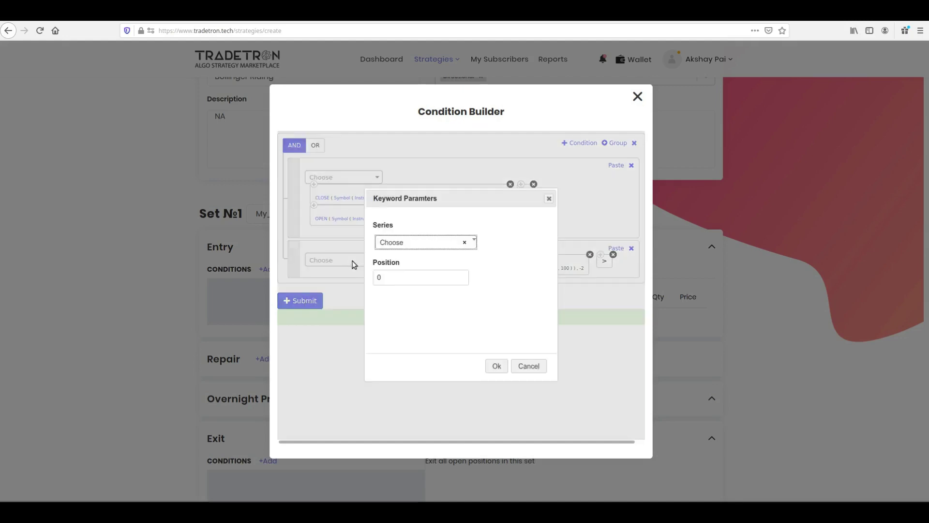
{"action": "left_click", "coordinate": [407, 248]}
{"action": "type", "text": "upper"}
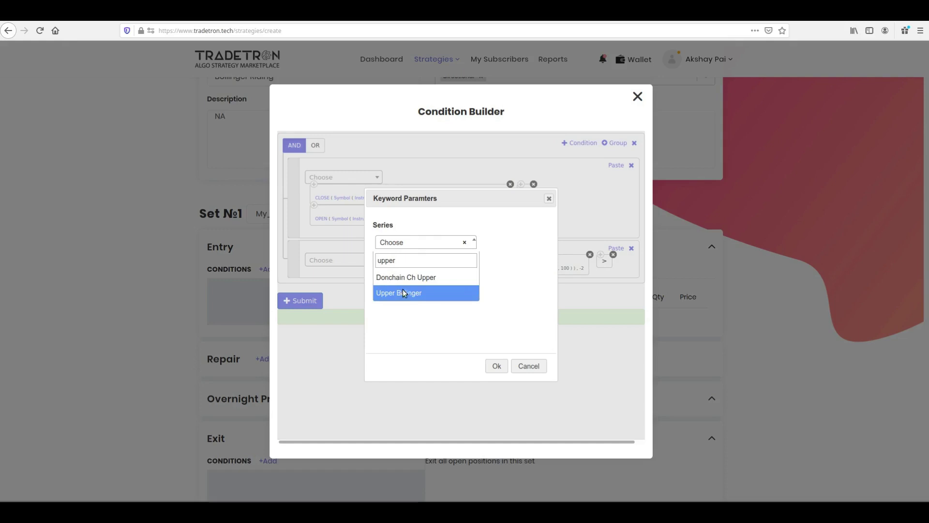
{"action": "left_click", "coordinate": [404, 293]}
{"action": "left_click", "coordinate": [402, 282]}
{"action": "key", "text": "BackSpace"}
{"action": "type", "text": "-1"}
{"action": "left_click", "coordinate": [497, 367]}
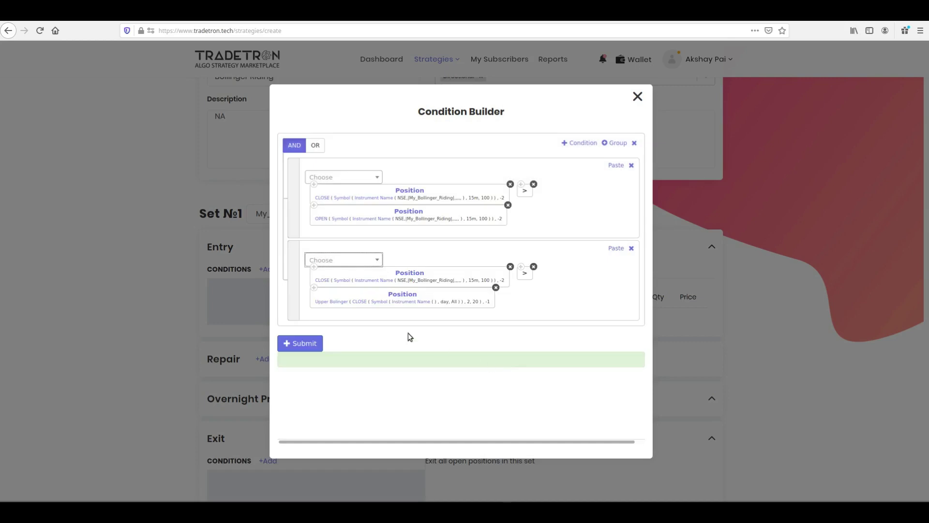
Check the Upper Bolinger keyword's Series, Std and Period parameters and accept them as they are
{"action": "left_click", "coordinate": [338, 303]}
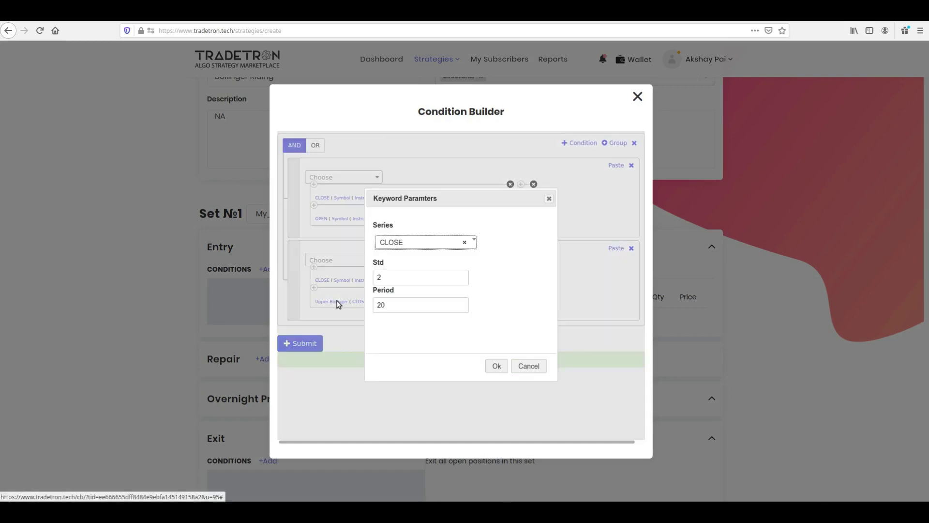
{"action": "left_click", "coordinate": [399, 280]}
{"action": "left_click", "coordinate": [400, 305]}
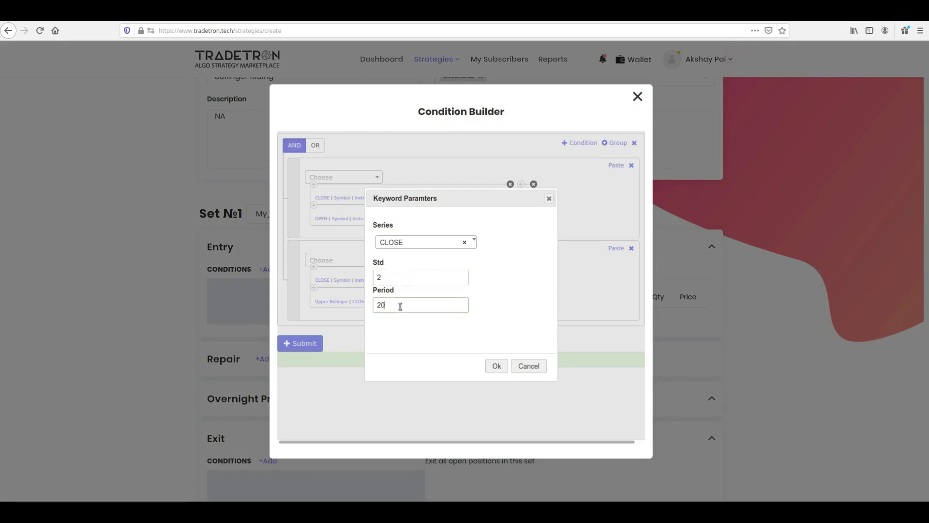
{"action": "left_click", "coordinate": [492, 369]}
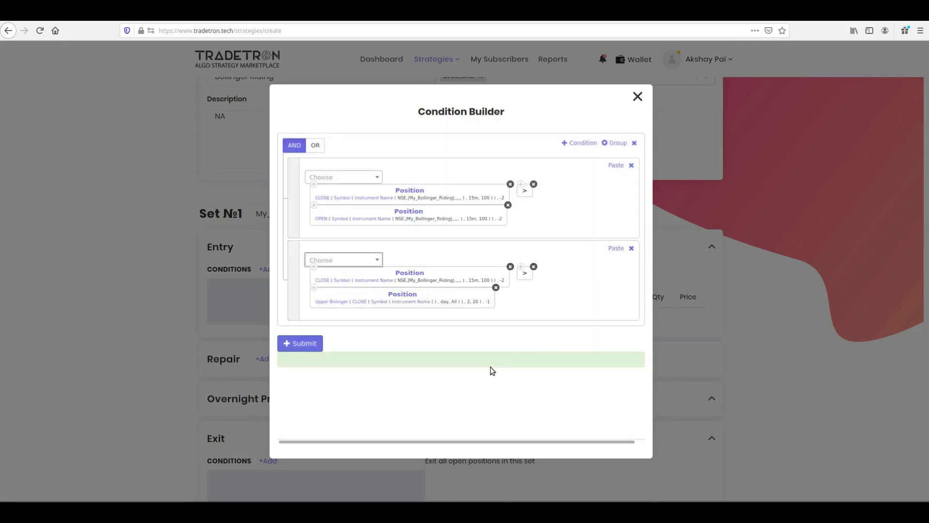
Set the candle type of the Upper Bolinger's CLOSE series to 15m and its max history candles to 100
{"action": "left_click", "coordinate": [381, 305]}
{"action": "left_click", "coordinate": [408, 285]}
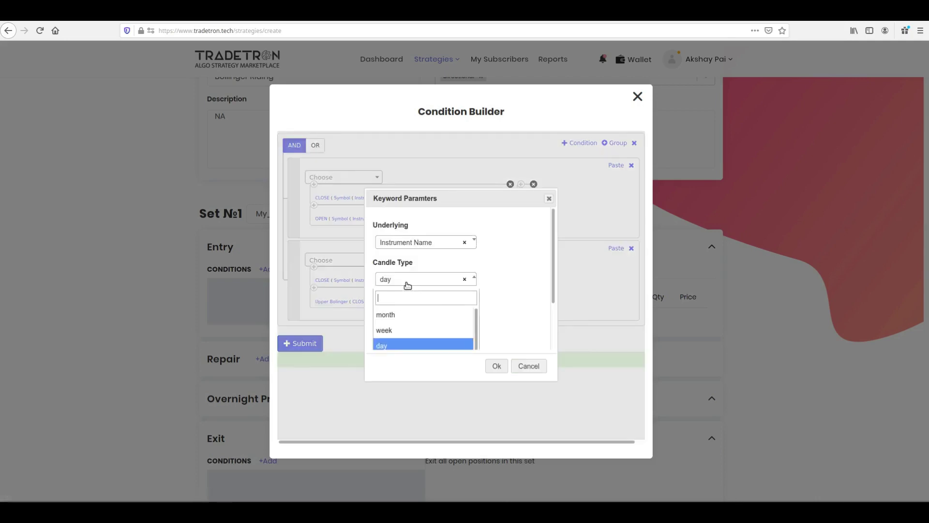
{"action": "type", "text": "d"}
{"action": "key", "text": "Return"}
{"action": "key", "text": "Tab"}
{"action": "type", "text": "10"}
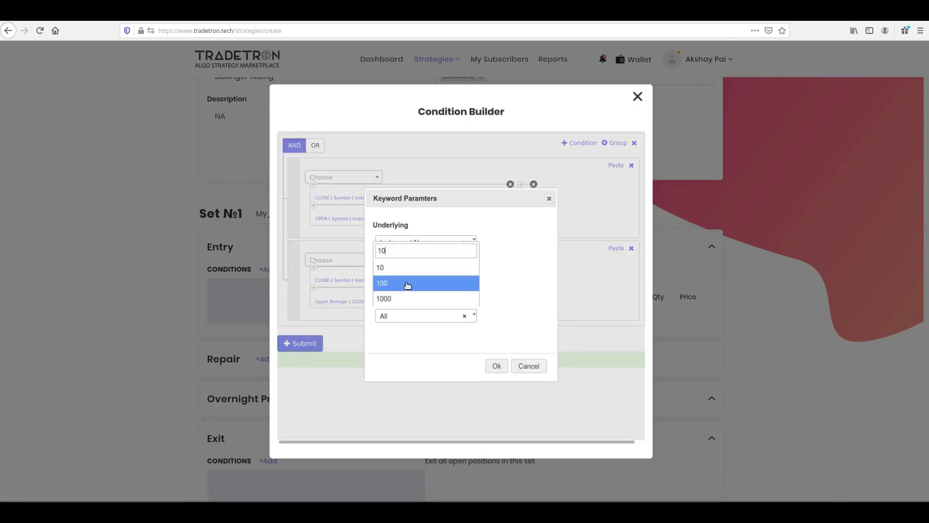
{"action": "left_click", "coordinate": [407, 284]}
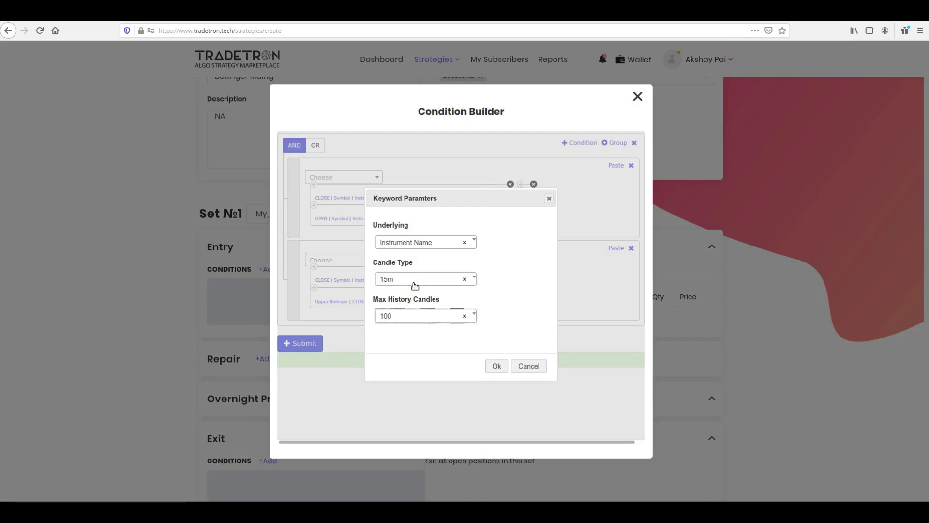
{"action": "left_click", "coordinate": [498, 367]}
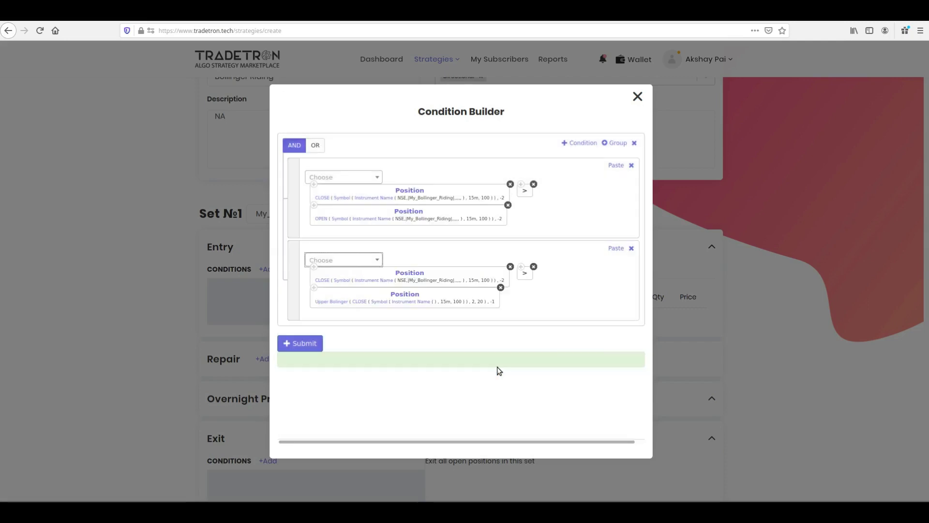
Set the instrument of the second condition's Upper Bolinger CLOSE series to NSE with the My_Bollinger_Riding list as underlying
{"action": "left_click", "coordinate": [410, 304]}
{"action": "left_click", "coordinate": [326, 234]}
{"action": "type", "text": "nse"}
{"action": "key", "text": "Return"}
{"action": "key", "text": "Tab"}
{"action": "type", "text": "l"}
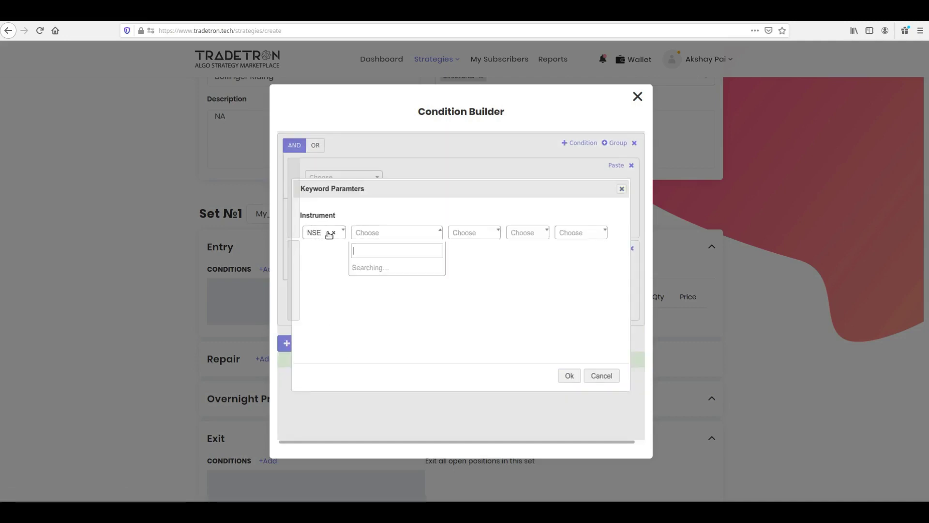
{"action": "type", "text": "ist"}
{"action": "scroll", "coordinate": [387, 298], "scroll_direction": "down", "scroll_amount": 10}
{"action": "left_click", "coordinate": [388, 289]}
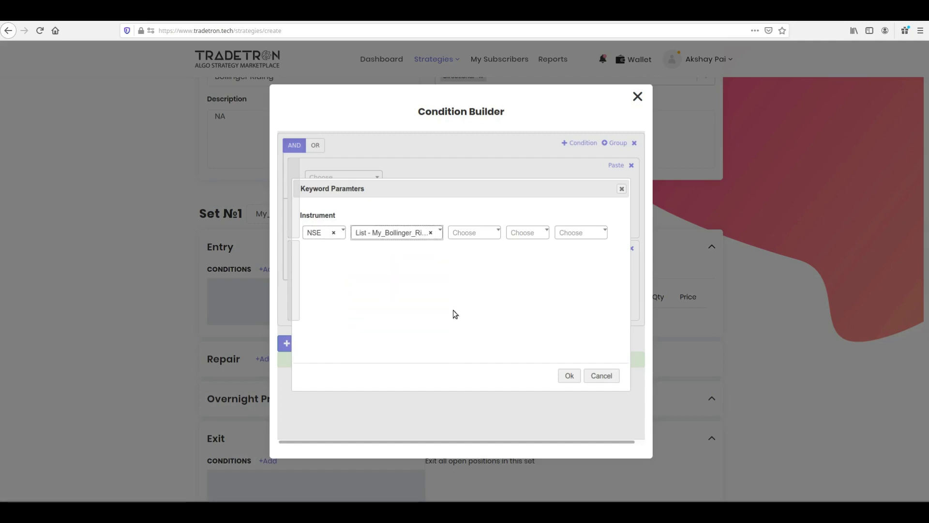
{"action": "left_click", "coordinate": [569, 375]}
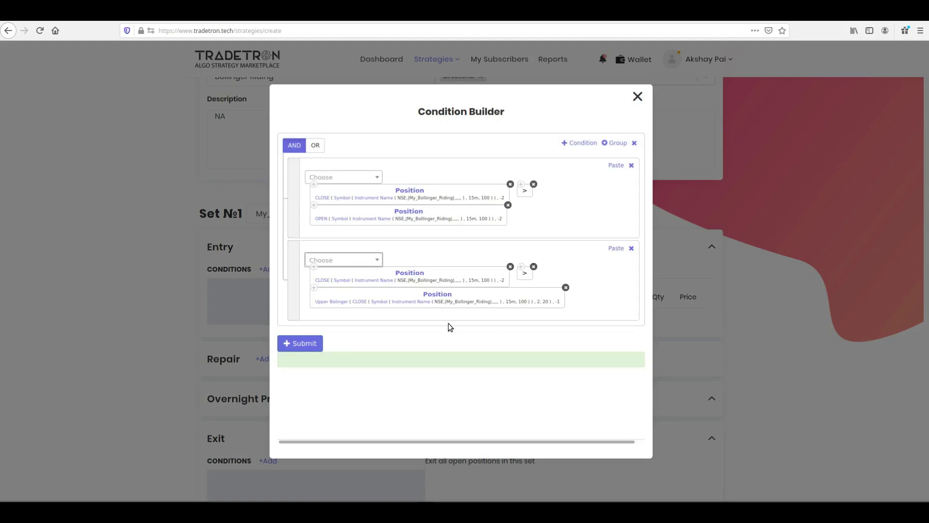
Add a third condition with a Position keyword for the OPEN series at position -2
{"action": "left_click", "coordinate": [578, 145]}
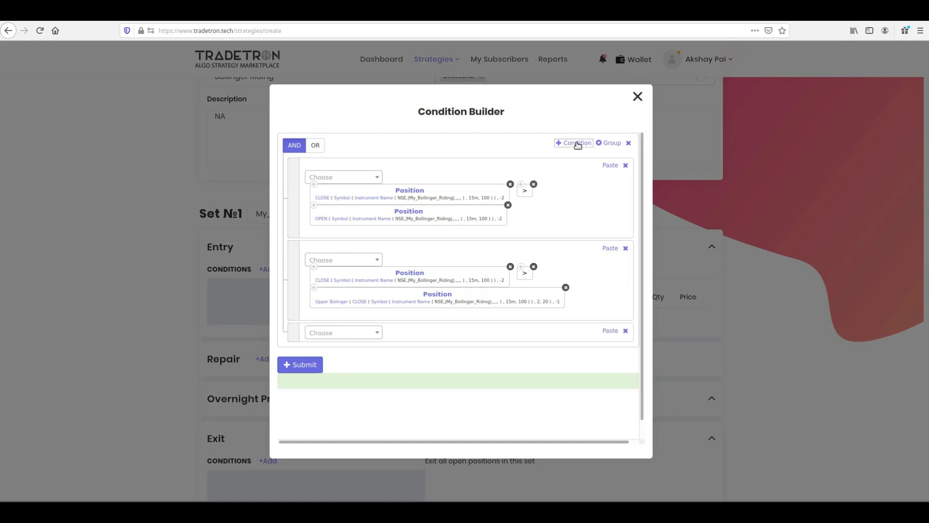
{"action": "left_click", "coordinate": [361, 337]}
{"action": "type", "text": "posit"}
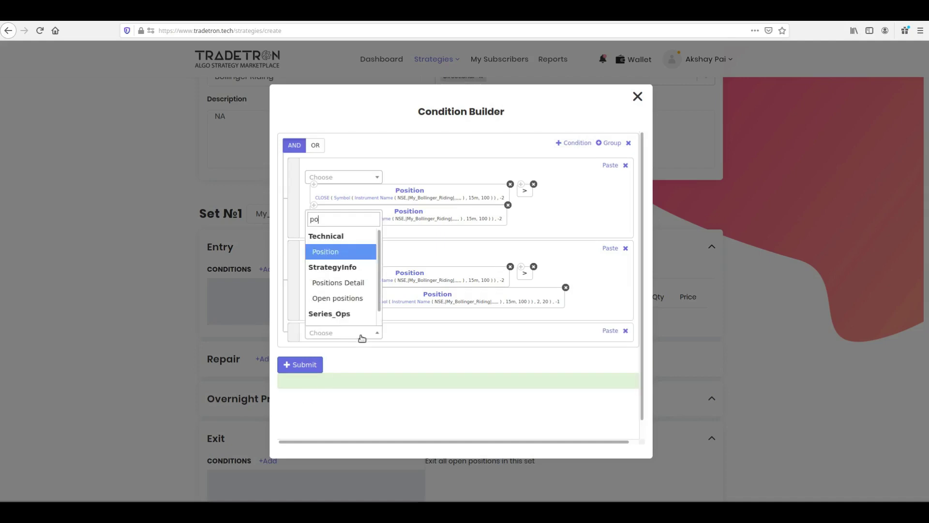
{"action": "key", "text": "Return"}
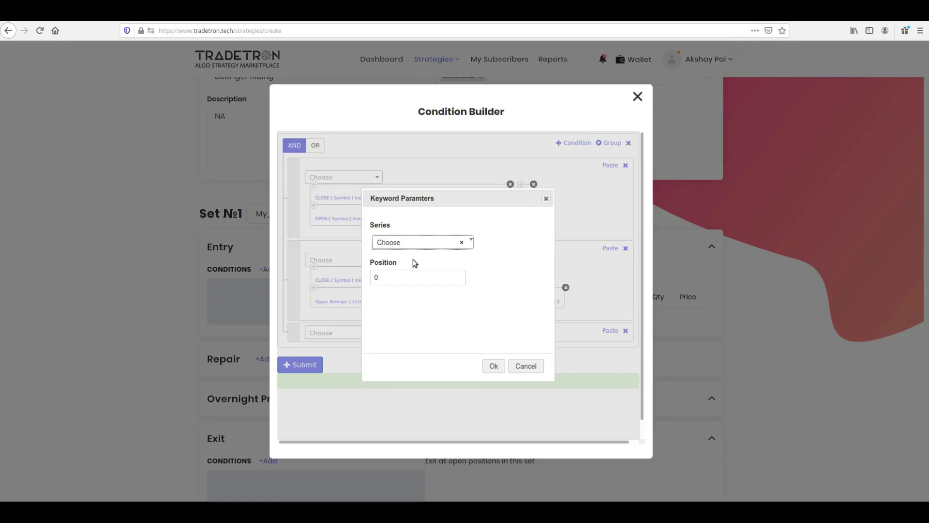
{"action": "left_click", "coordinate": [415, 247]}
{"action": "type", "text": "open"}
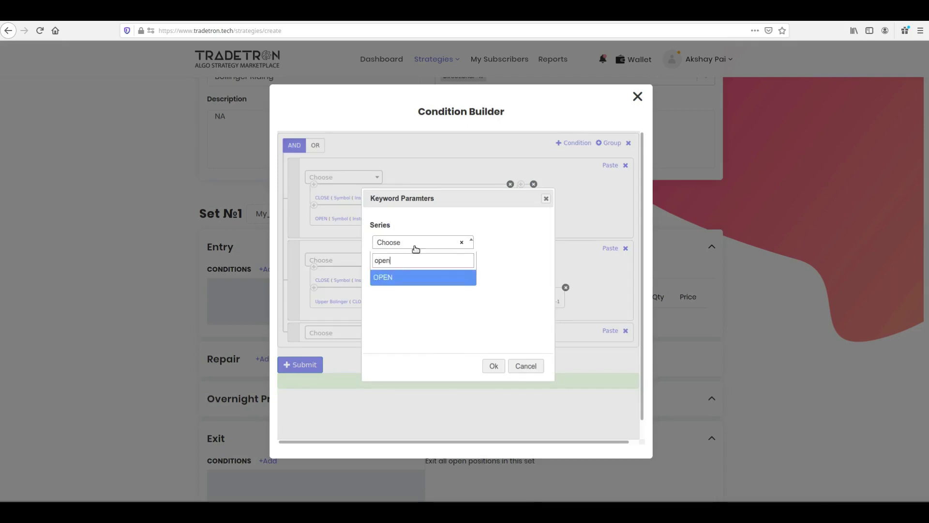
{"action": "key", "text": "Return"}
{"action": "left_click", "coordinate": [409, 274]}
{"action": "key", "text": "BackSpace"}
{"action": "type", "text": "-2"}
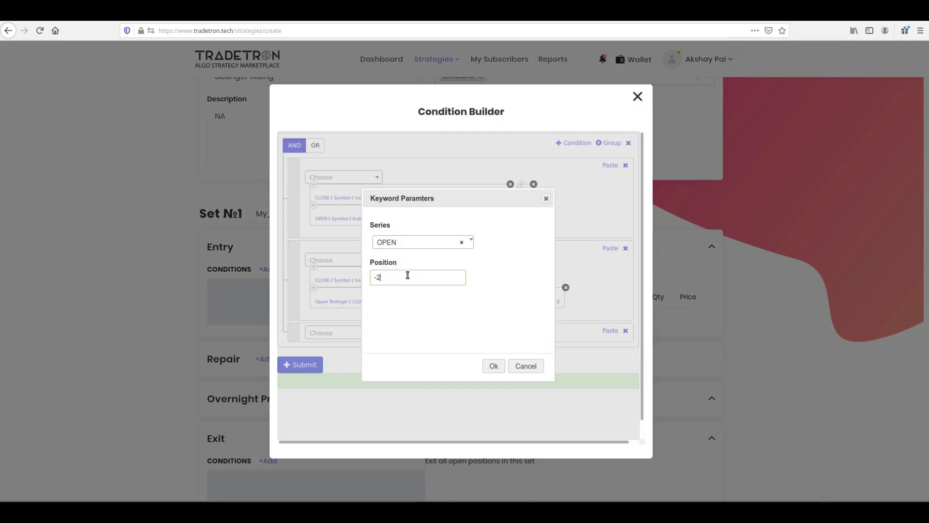
{"action": "left_click", "coordinate": [490, 366]}
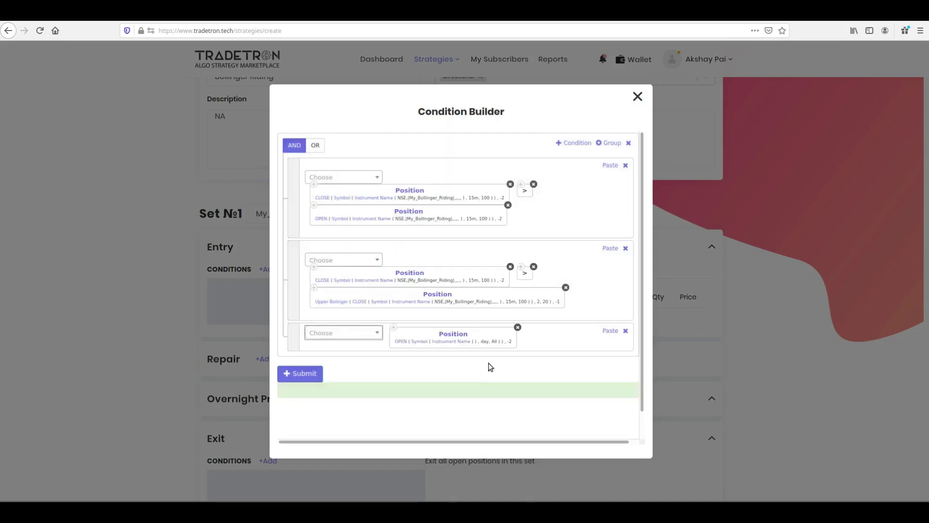
Add the less-than (<) comparison to the third condition
{"action": "left_click", "coordinate": [368, 333]}
{"action": "type", "text": "<"}
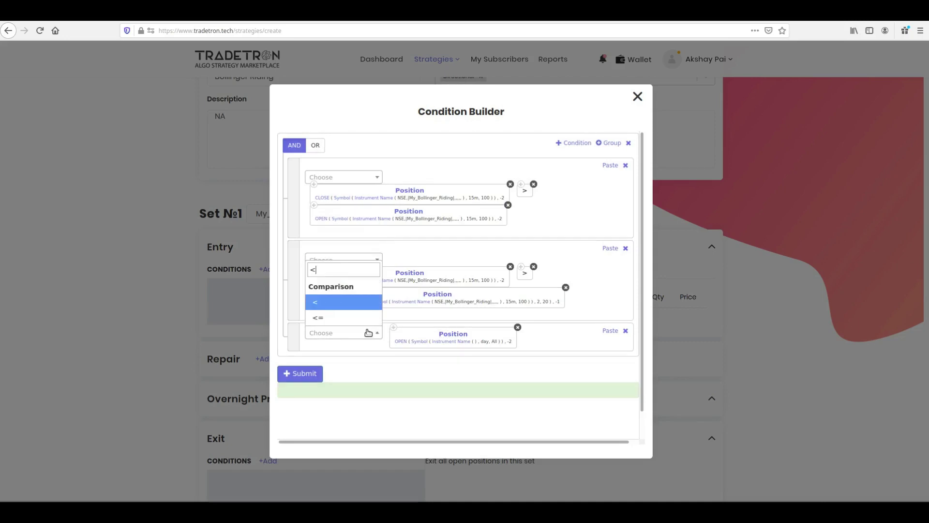
{"action": "key", "text": "Return"}
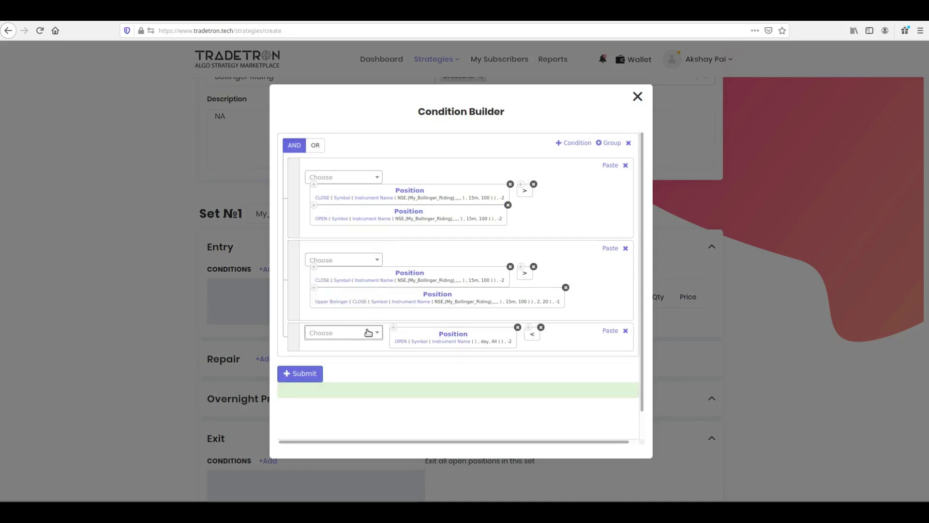
Add a Position keyword for the Upper Bolinger series at position -1 to the third condition
{"action": "left_click", "coordinate": [368, 333]}
{"action": "type", "text": "posit"}
{"action": "key", "text": "Return"}
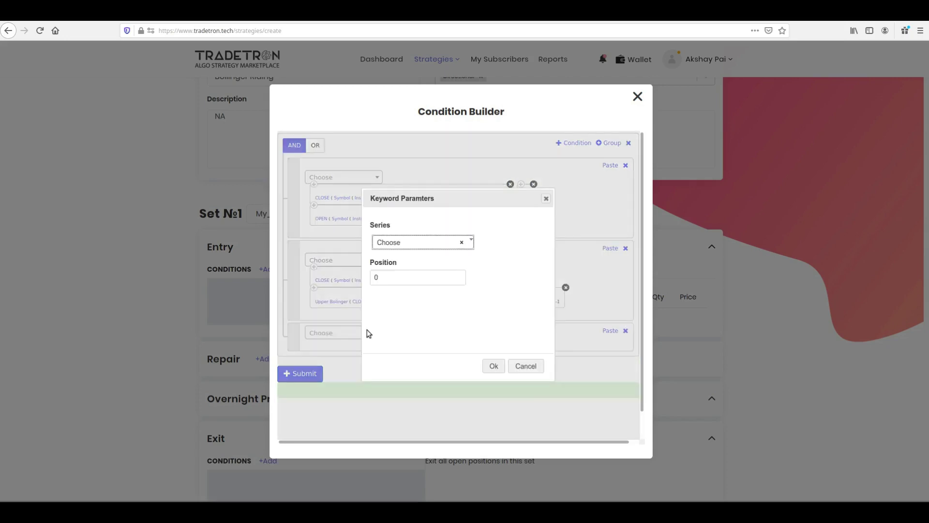
{"action": "left_click", "coordinate": [413, 247]}
{"action": "type", "text": "upp"}
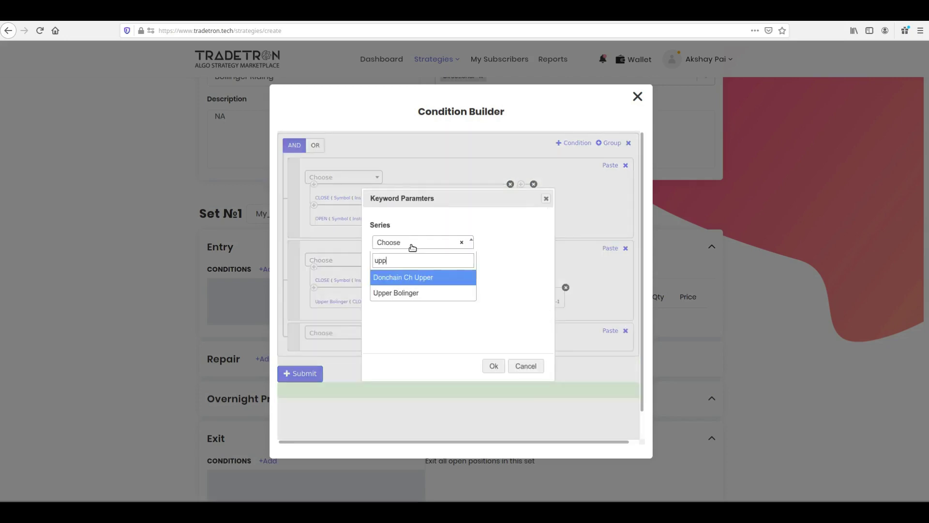
{"action": "key", "text": "Down"}
{"action": "key", "text": "Return"}
{"action": "left_click", "coordinate": [409, 276]}
{"action": "key", "text": "BackSpace"}
{"action": "type", "text": "-1"}
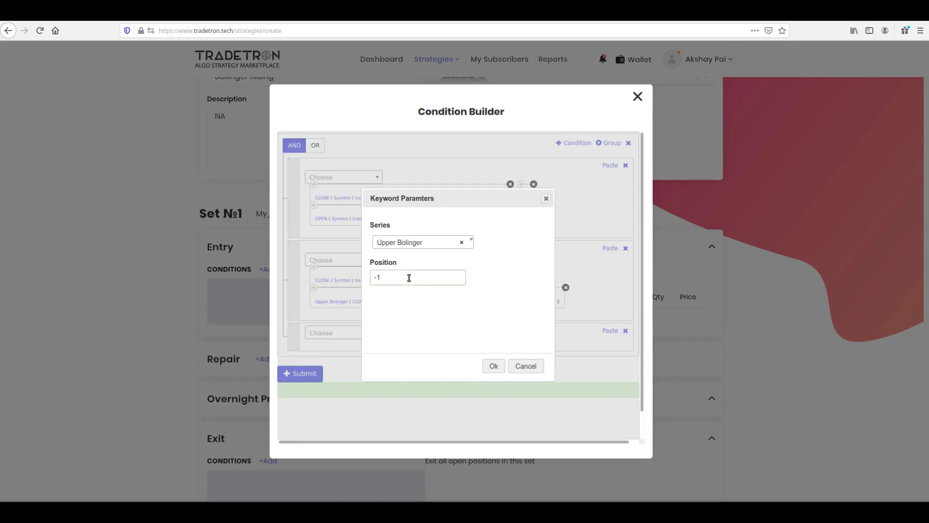
{"action": "left_click", "coordinate": [495, 366]}
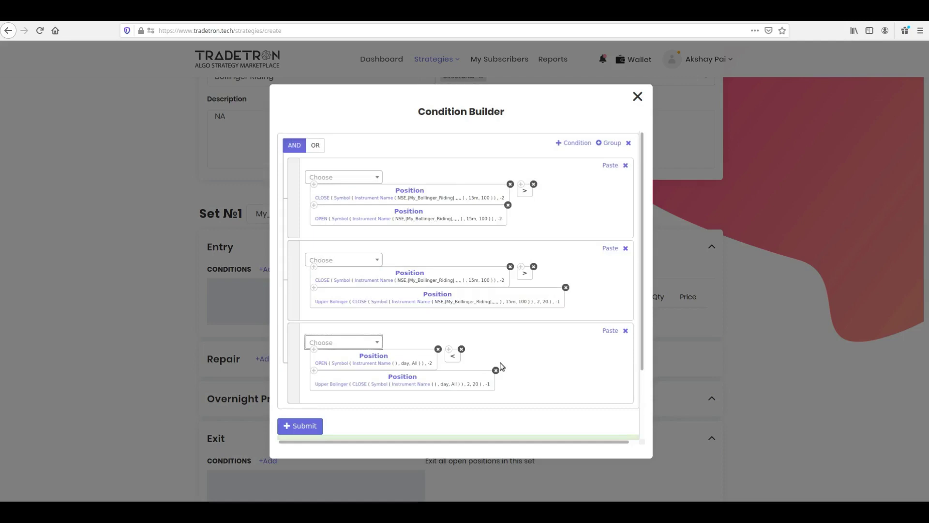
Set the candle type of the third condition's OPEN series to 15m and its max history candles to 100
{"action": "left_click", "coordinate": [334, 364]}
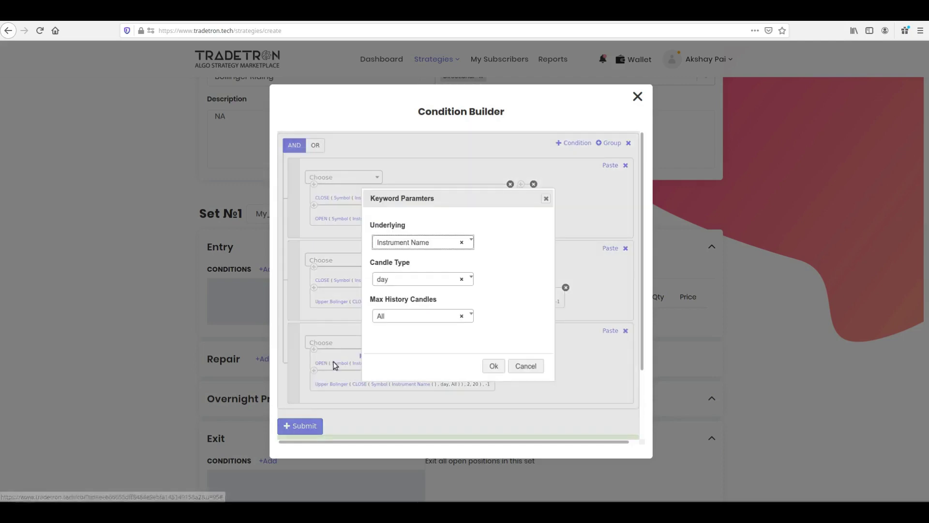
{"action": "left_click", "coordinate": [401, 281]}
{"action": "type", "text": "10"}
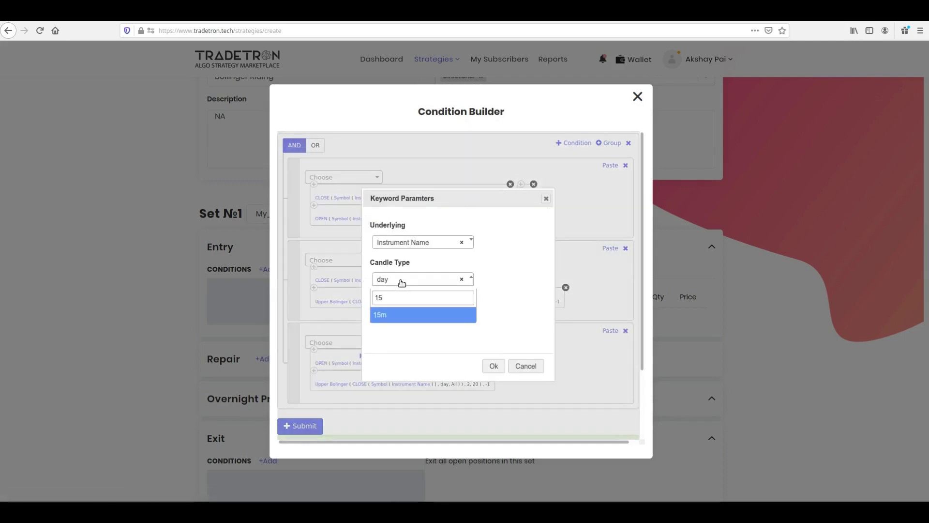
{"action": "key", "text": "Return"}
{"action": "left_click", "coordinate": [396, 317]}
{"action": "type", "text": "100"}
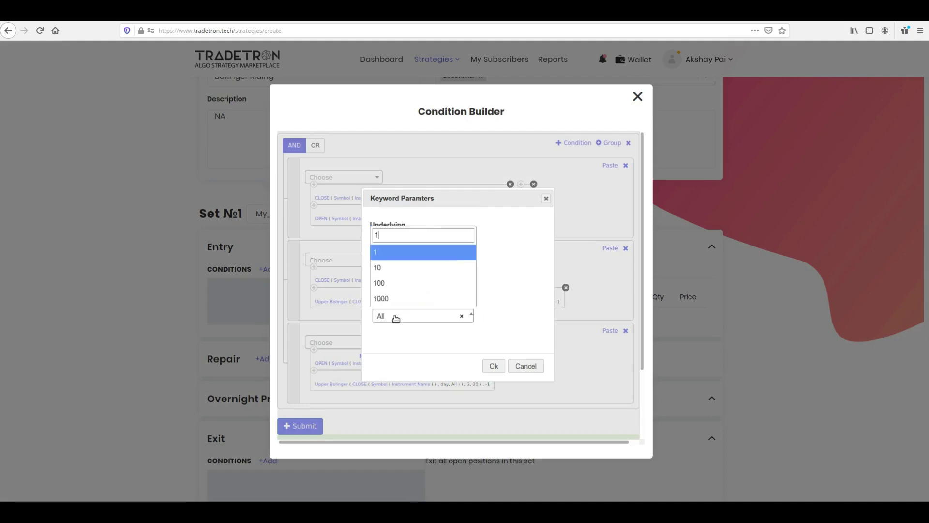
{"action": "key", "text": "Return"}
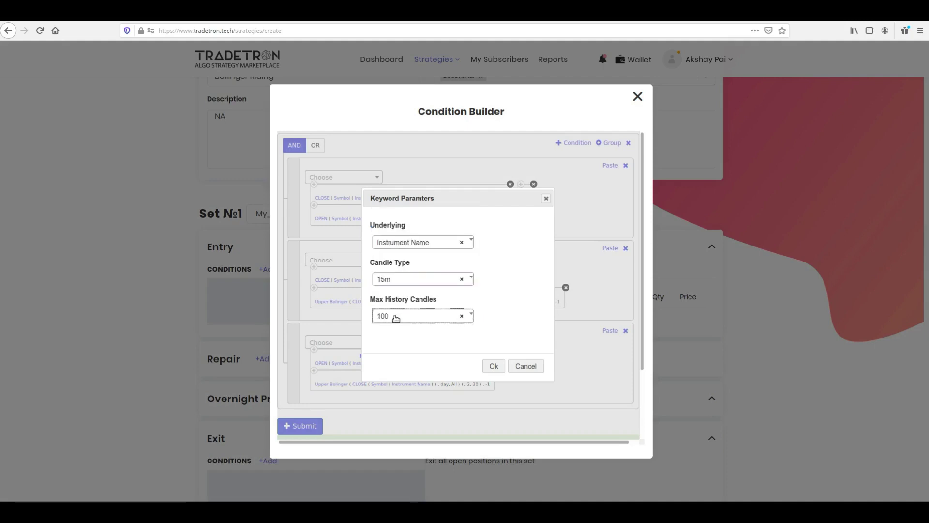
{"action": "left_click", "coordinate": [492, 366]}
Set the instrument of the third condition's OPEN series to NSE with the My_Bollinger_Riding list as underlying
{"action": "left_click", "coordinate": [368, 363]}
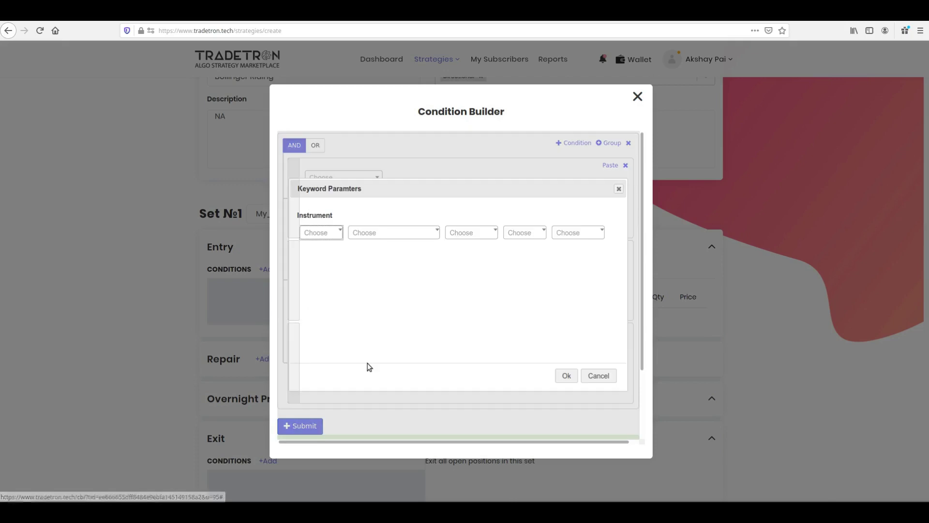
{"action": "type", "text": "nse"}
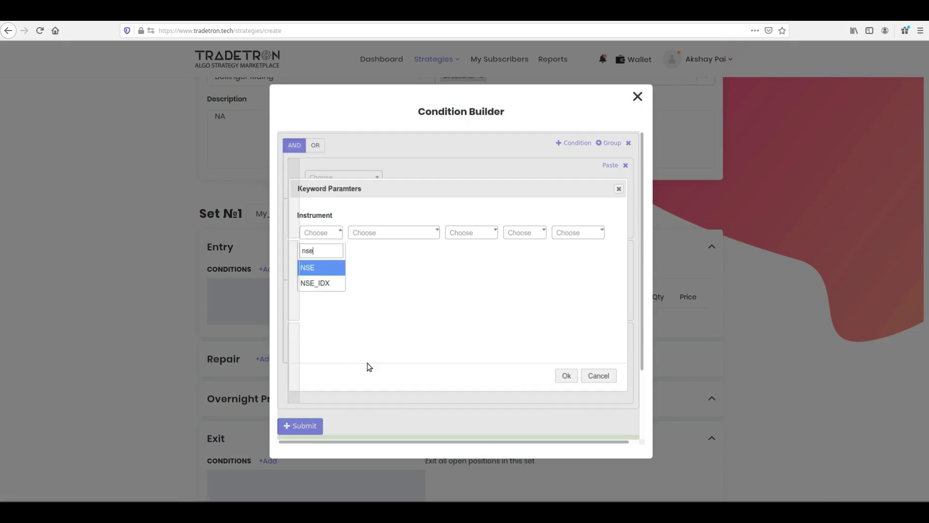
{"action": "key", "text": "Return"}
{"action": "type", "text": "list"}
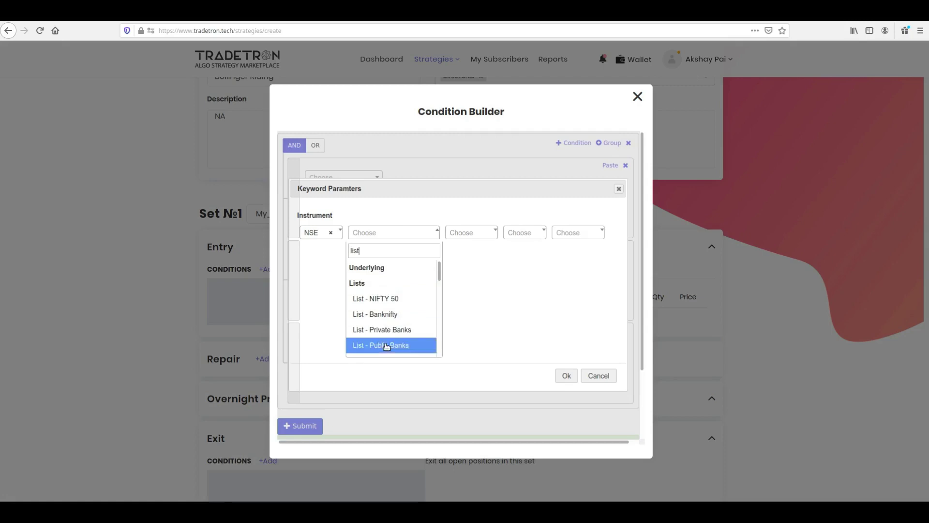
{"action": "scroll", "coordinate": [387, 346], "scroll_direction": "down", "scroll_amount": 10}
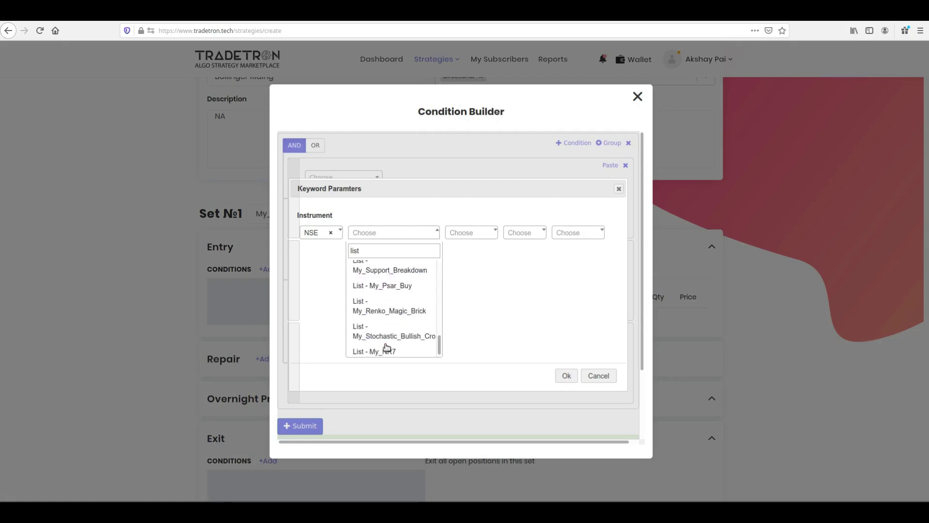
{"action": "scroll", "coordinate": [393, 301], "scroll_direction": "up", "scroll_amount": 3}
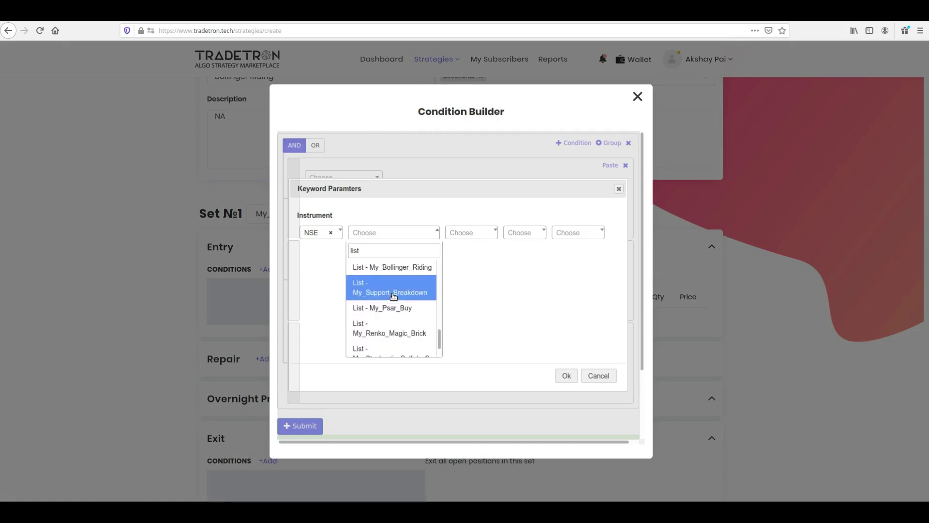
{"action": "left_click", "coordinate": [394, 292]}
{"action": "left_click", "coordinate": [566, 376]}
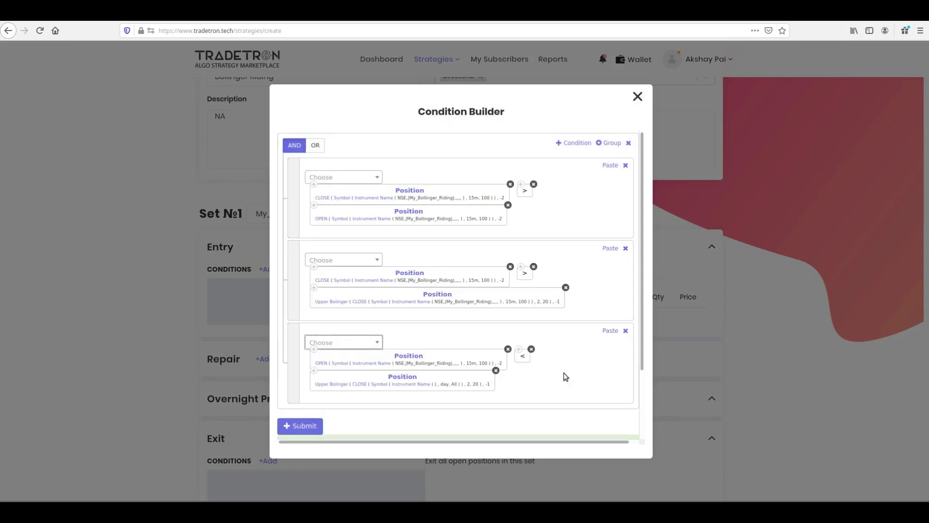
Accept the third condition's Upper Bolinger parameters as they are and set its CLOSE series to 15m candles with 100 max history candles
{"action": "left_click", "coordinate": [340, 384]}
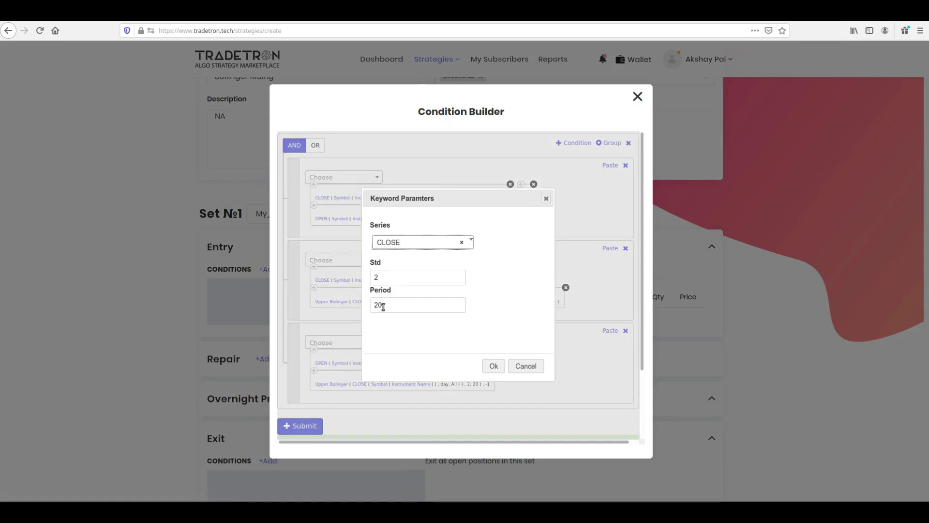
{"action": "left_click", "coordinate": [488, 369]}
{"action": "left_click", "coordinate": [381, 383]}
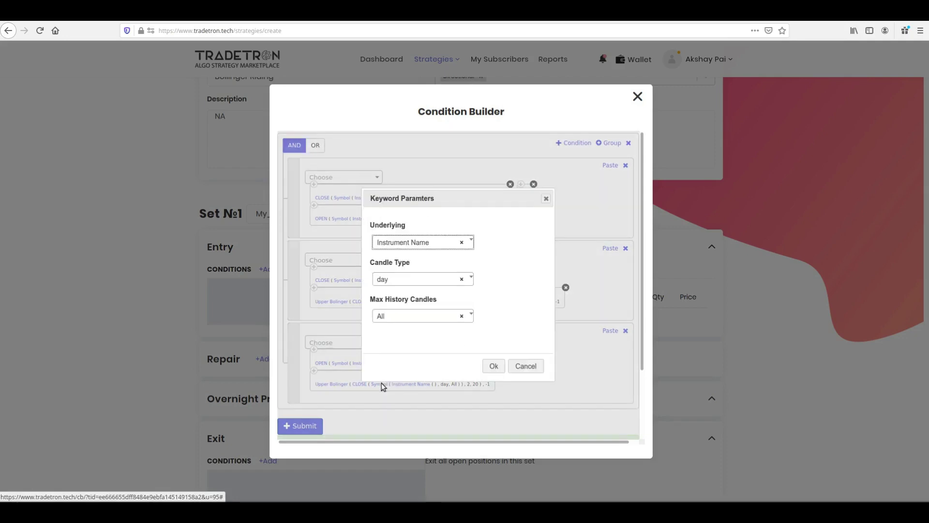
{"action": "left_click", "coordinate": [426, 279]}
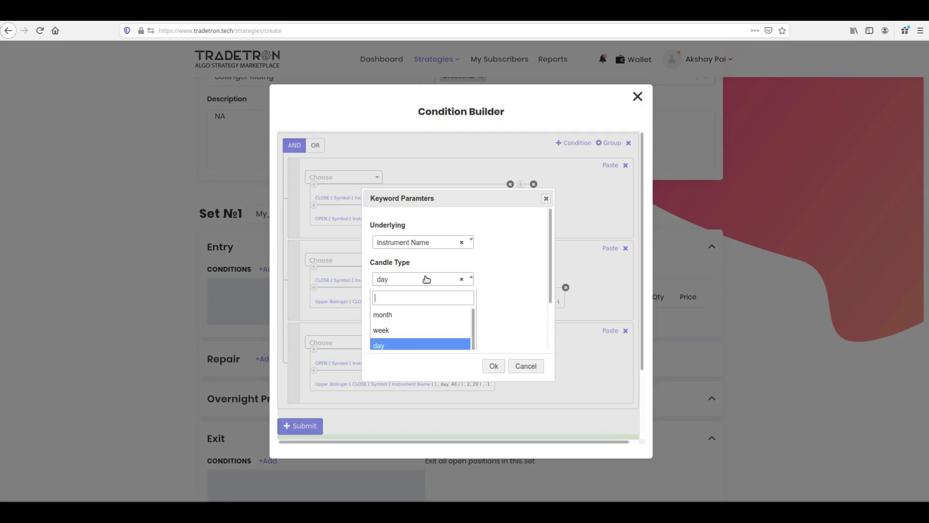
{"action": "left_click", "coordinate": [426, 279]}
{"action": "key", "text": "Tab"}
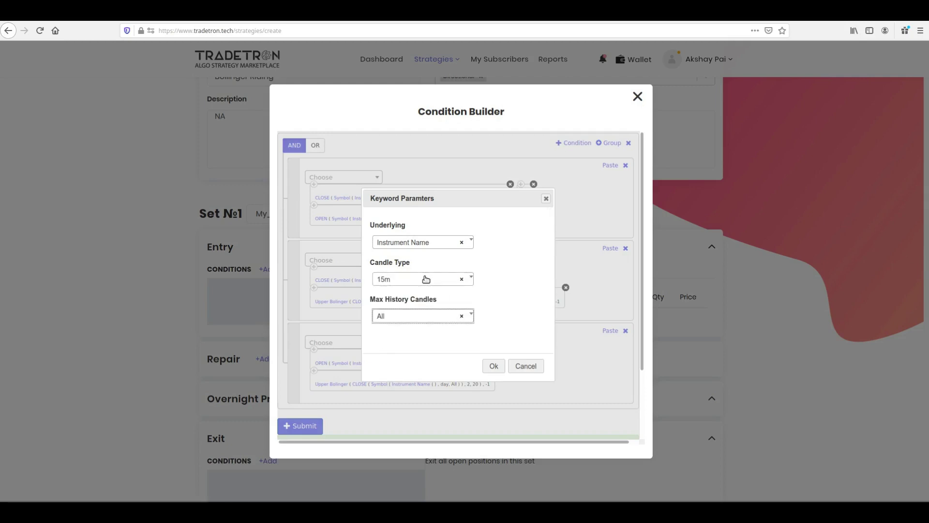
{"action": "key", "text": "Down"}
{"action": "type", "text": "100"}
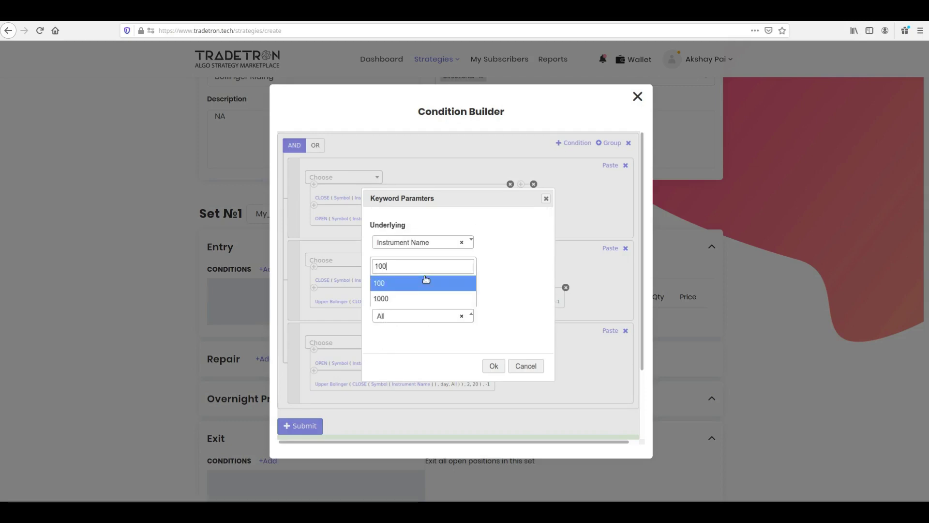
{"action": "left_click", "coordinate": [426, 283]}
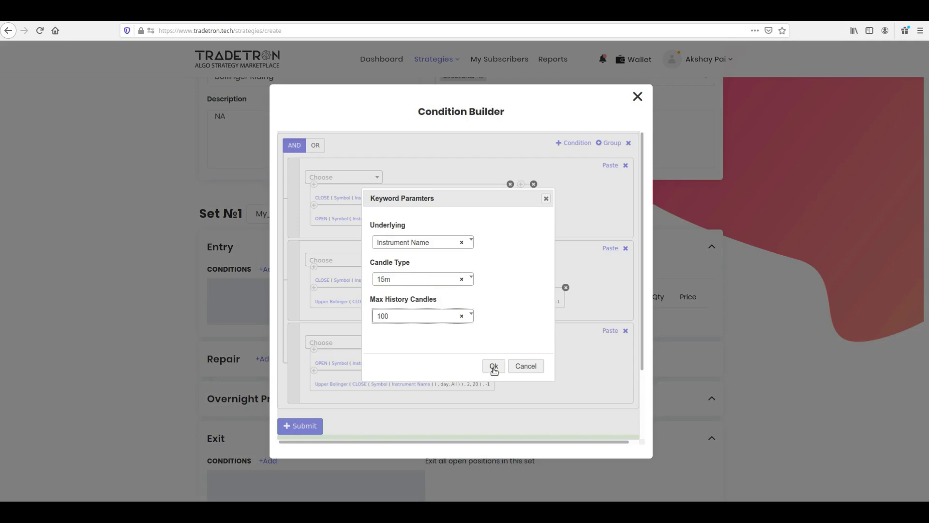
{"action": "left_click", "coordinate": [494, 367]}
Set the instrument of the CLOSE series inside the third condition's Upper Bolinger to NSE with the My_Bollinger_Riding list as underlying
{"action": "left_click", "coordinate": [413, 386]}
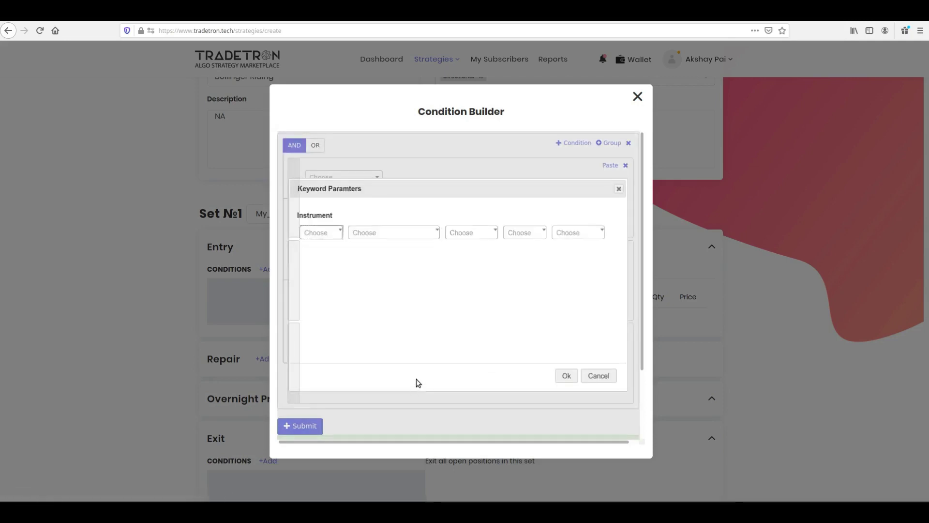
{"action": "key", "text": "Down"}
{"action": "type", "text": "ns"}
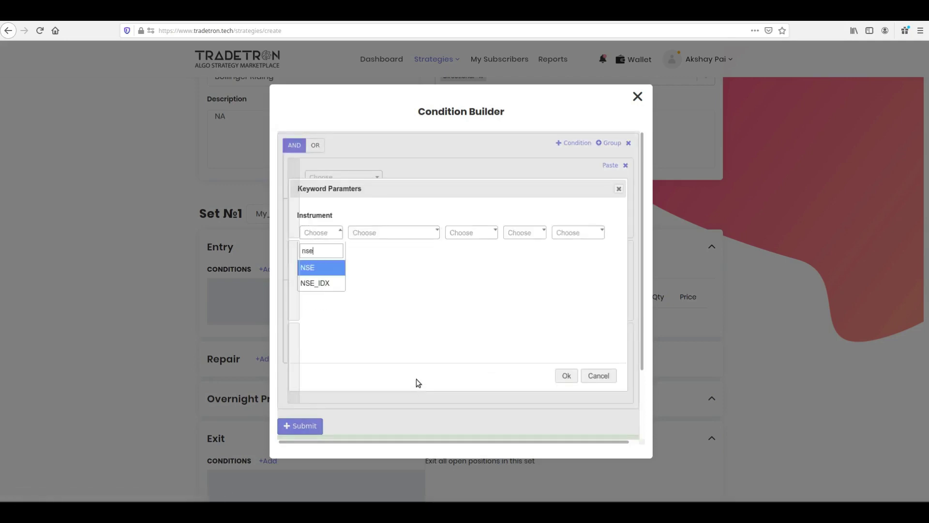
{"action": "key", "text": "Return"}
{"action": "key", "text": "Down"}
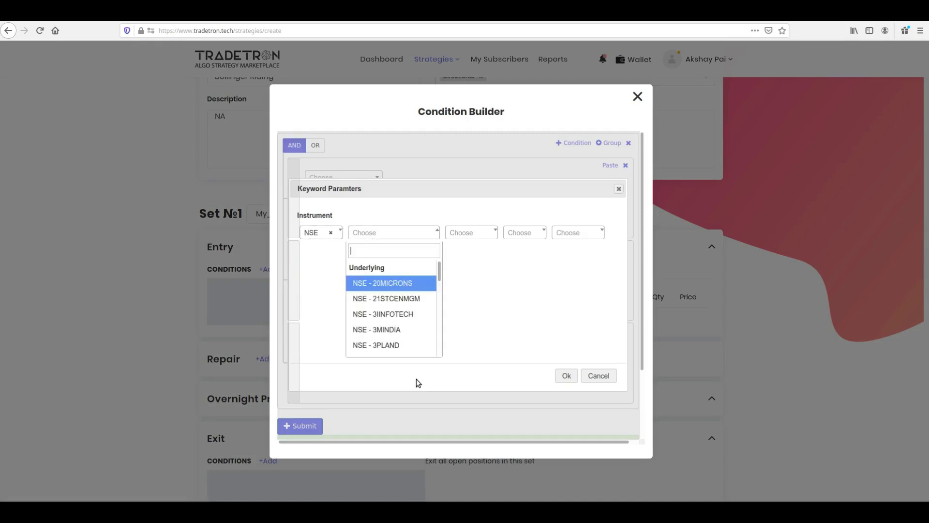
{"action": "type", "text": "list"}
{"action": "scroll", "coordinate": [405, 329], "scroll_direction": "down", "scroll_amount": 8}
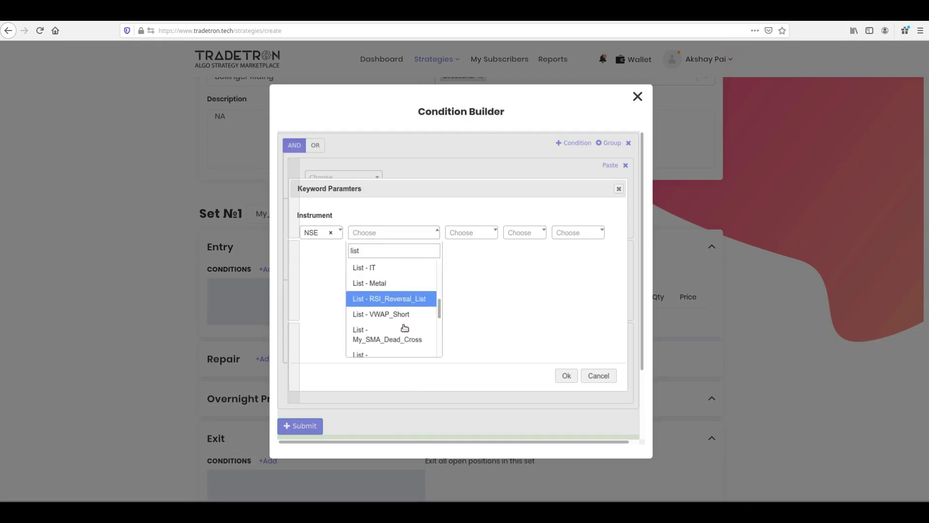
{"action": "left_click", "coordinate": [393, 265]}
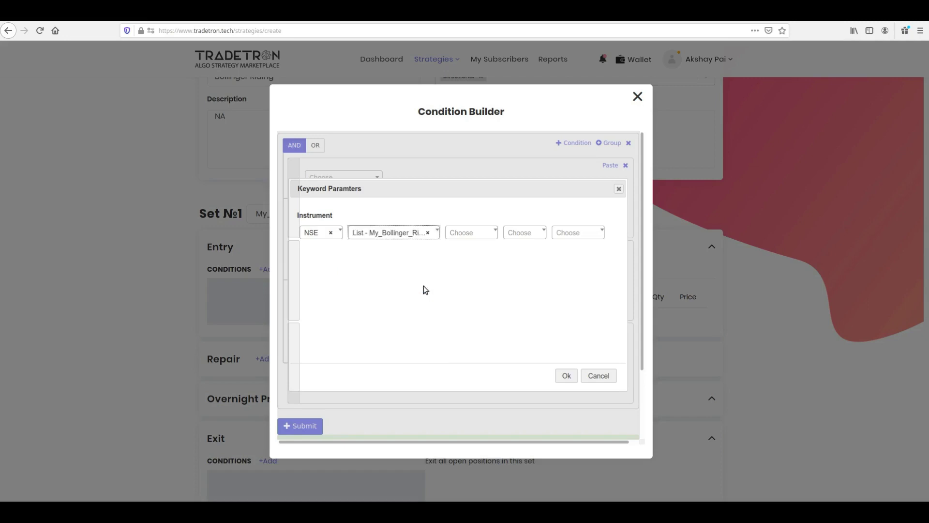
{"action": "left_click", "coordinate": [568, 376]}
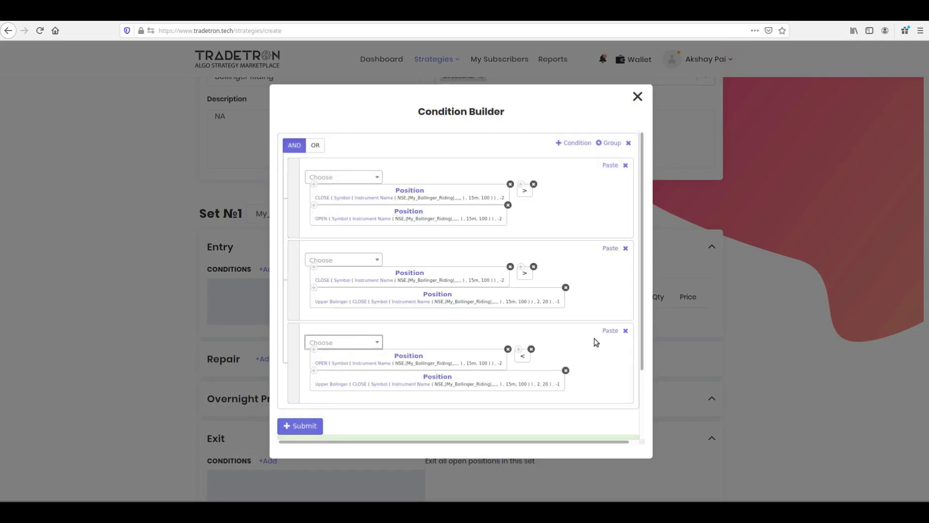
Add a fourth condition starting with a Position keyword for the CLOSE series at position -1
{"action": "left_click", "coordinate": [575, 143]}
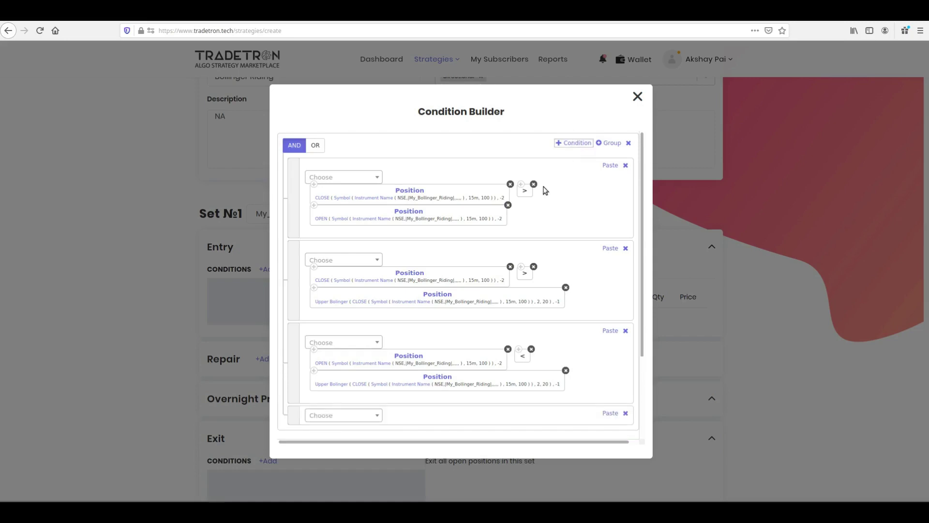
{"action": "scroll", "coordinate": [484, 264], "scroll_direction": "down", "scroll_amount": 2}
{"action": "scroll", "coordinate": [482, 264], "scroll_direction": "down", "scroll_amount": 3}
{"action": "left_click", "coordinate": [370, 318]}
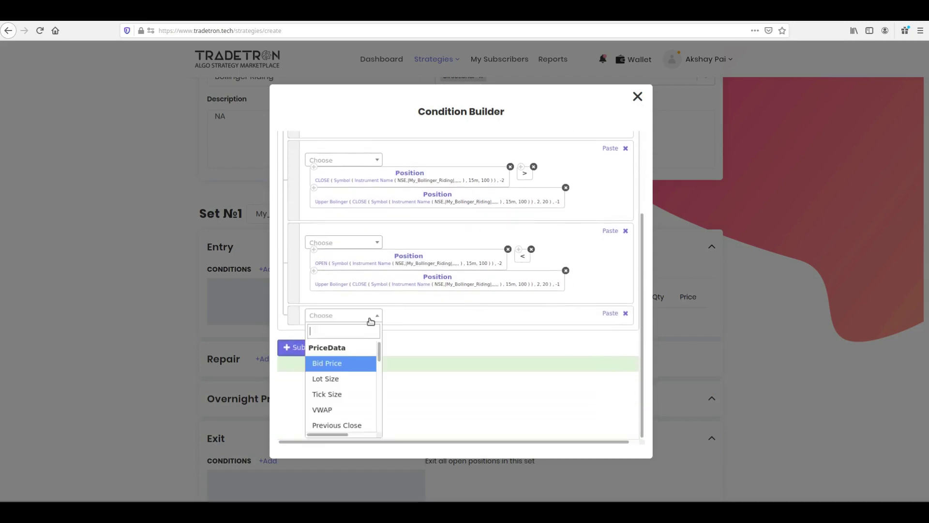
{"action": "type", "text": "pos"}
{"action": "key", "text": "Return"}
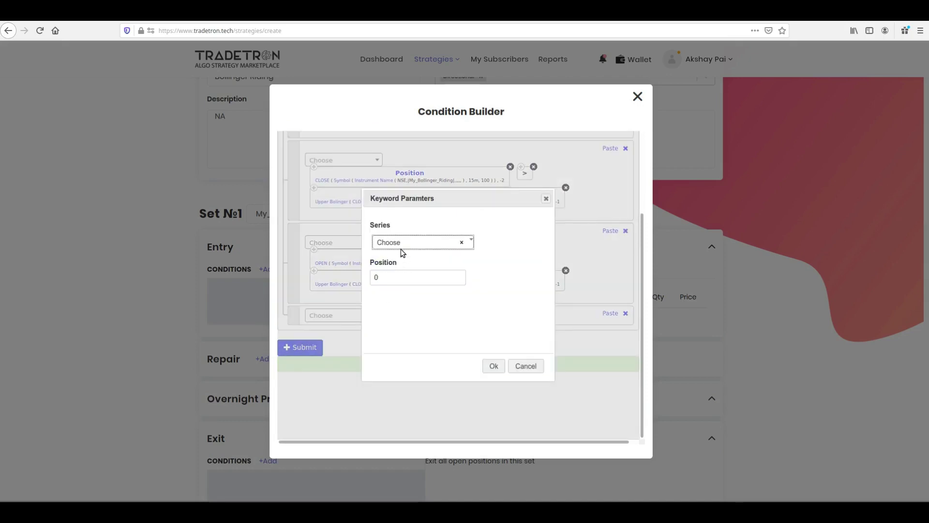
{"action": "left_click", "coordinate": [401, 247]}
{"action": "type", "text": "close"}
{"action": "key", "text": "Return"}
{"action": "left_click", "coordinate": [399, 275]}
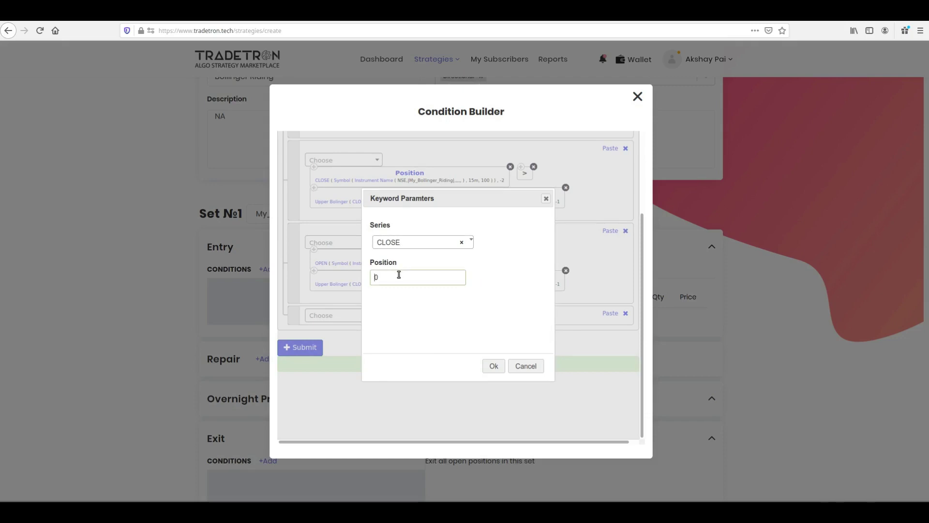
{"action": "left_click", "coordinate": [493, 367]}
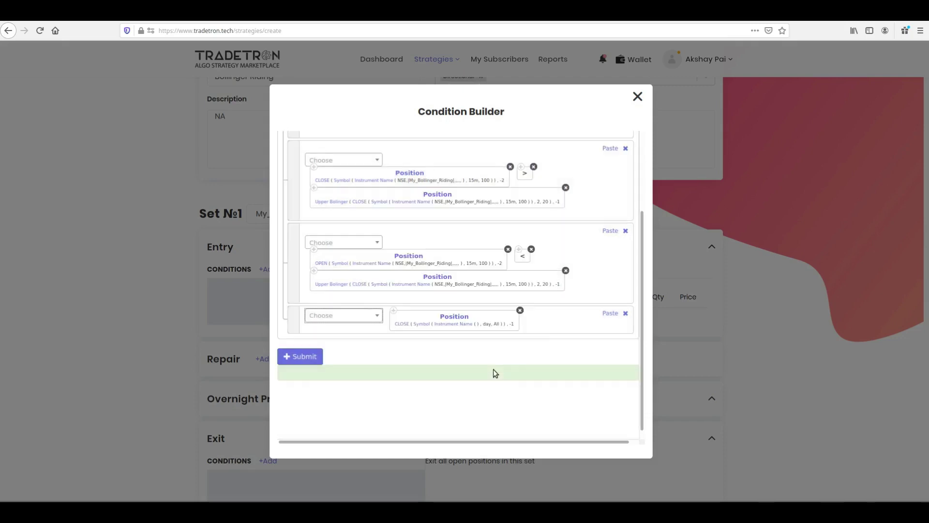
Complete the fourth condition's comparison with a > operator and a Position keyword for the OPEN series at position -1
{"action": "left_click", "coordinate": [360, 317]}
{"action": "type", "text": ">"}
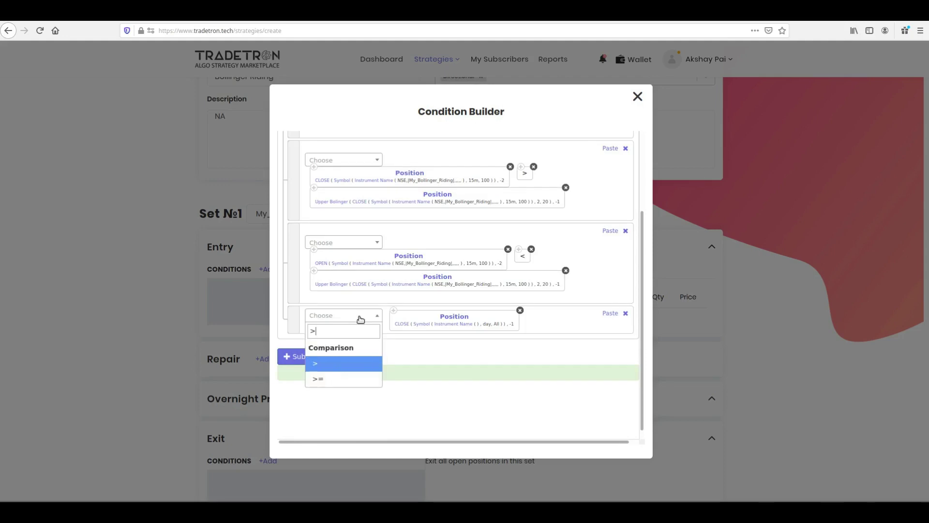
{"action": "key", "text": "Return"}
{"action": "left_click", "coordinate": [361, 317]}
{"action": "type", "text": "pos"}
{"action": "key", "text": "Return"}
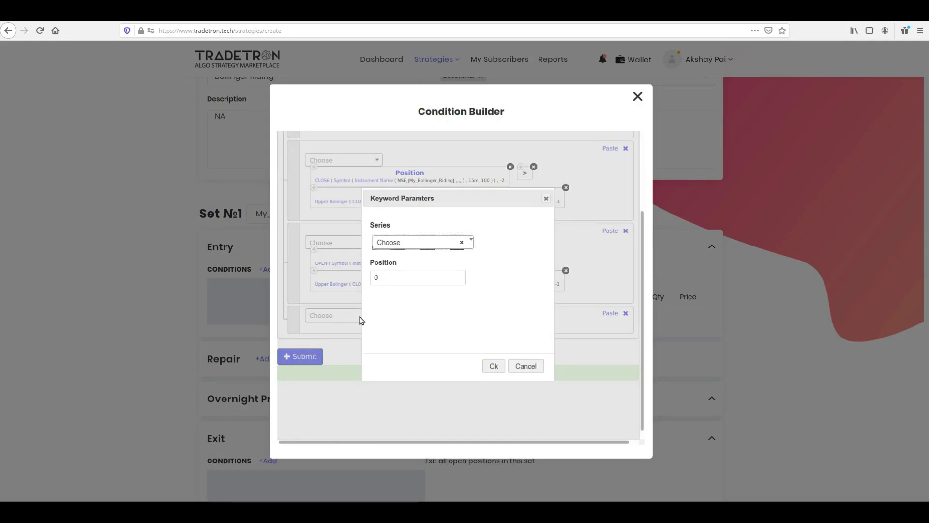
{"action": "left_click", "coordinate": [406, 243]}
{"action": "type", "text": "open"}
{"action": "key", "text": "Return"}
{"action": "left_click", "coordinate": [403, 278]}
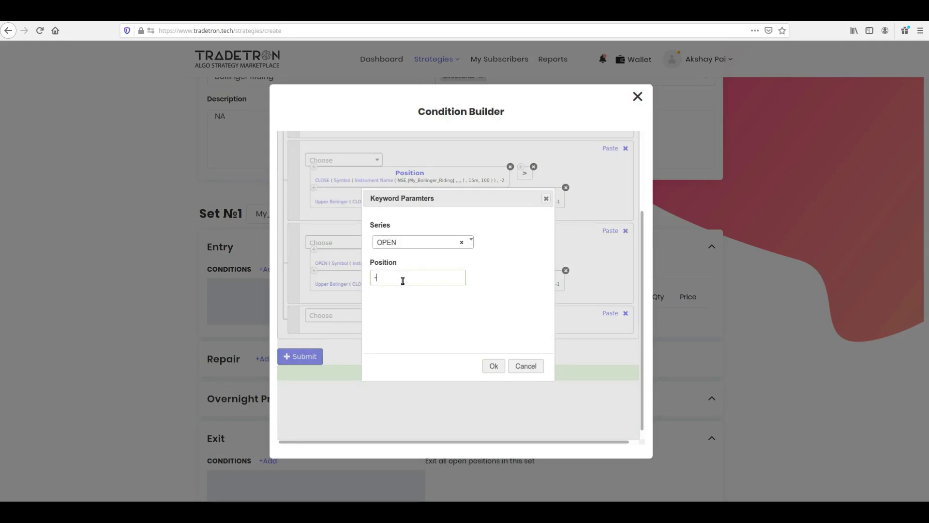
{"action": "left_click", "coordinate": [493, 366]}
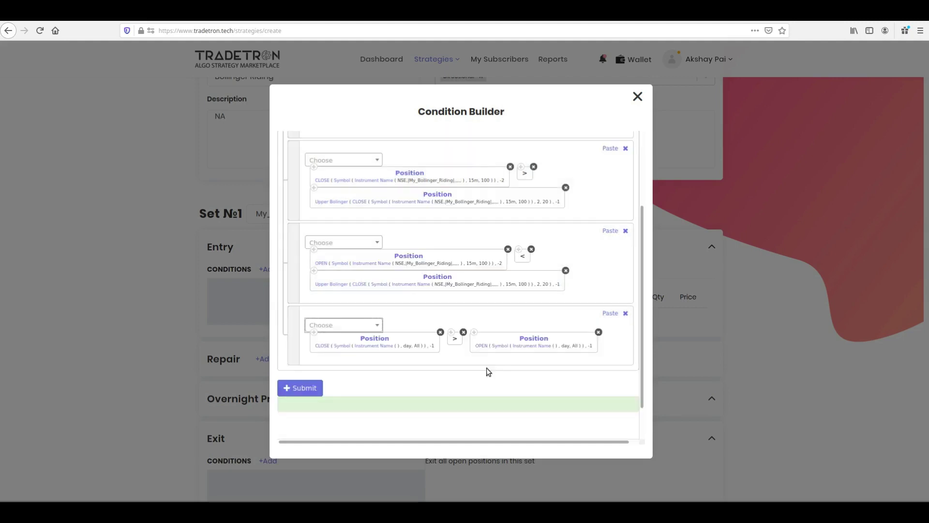
Set the candle type of the fourth condition's CLOSE series to 15m and its max history candles to 100
{"action": "left_click", "coordinate": [344, 347]}
{"action": "left_click", "coordinate": [409, 283]}
{"action": "type", "text": "15"}
{"action": "key", "text": "Return"}
{"action": "key", "text": "Down"}
{"action": "left_click", "coordinate": [408, 286]}
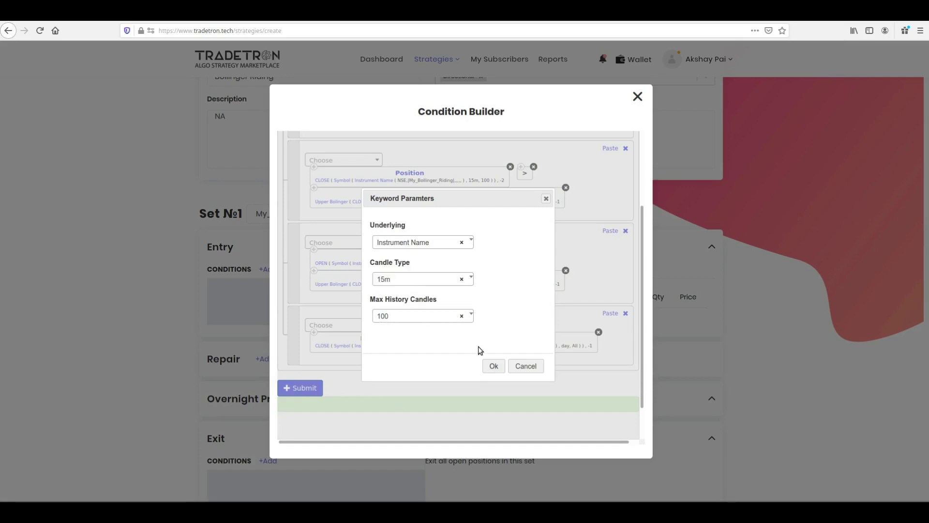
{"action": "left_click", "coordinate": [494, 366]}
Set the instrument of the fourth condition's CLOSE series to NSE with the My_Bollinger_Riding list as underlying
{"action": "left_click", "coordinate": [380, 346]}
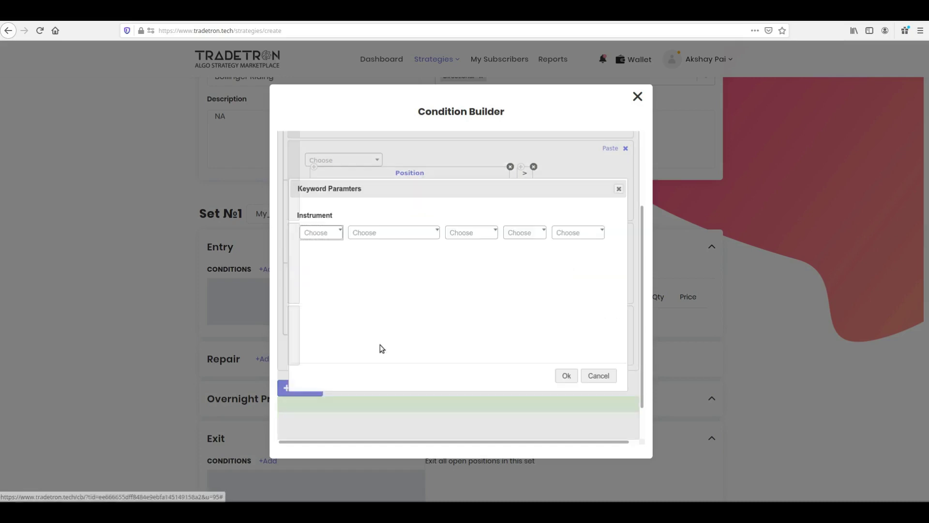
{"action": "type", "text": "nse"}
{"action": "key", "text": "Return"}
{"action": "key", "text": "Return"}
{"action": "key", "text": "Return"}
{"action": "key", "text": "Tab"}
{"action": "type", "text": "list"}
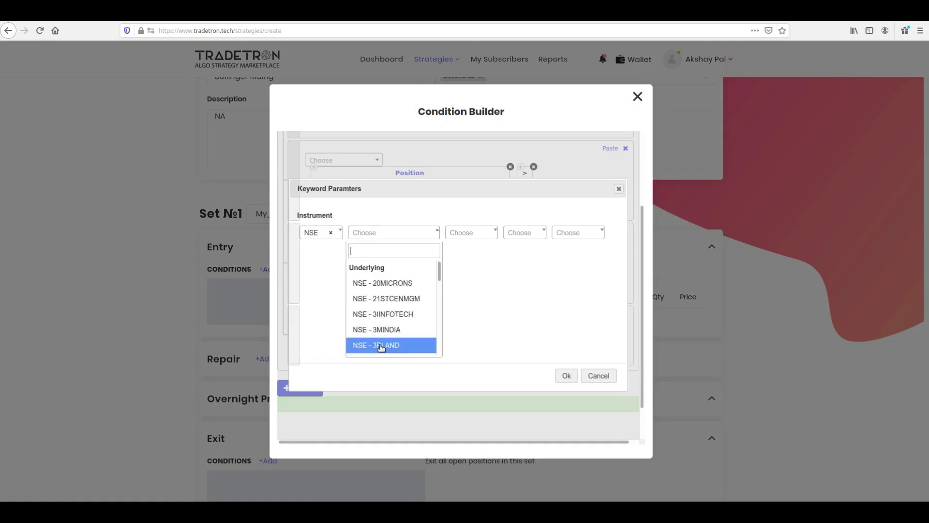
{"action": "scroll", "coordinate": [381, 346], "scroll_direction": "down", "scroll_amount": 5}
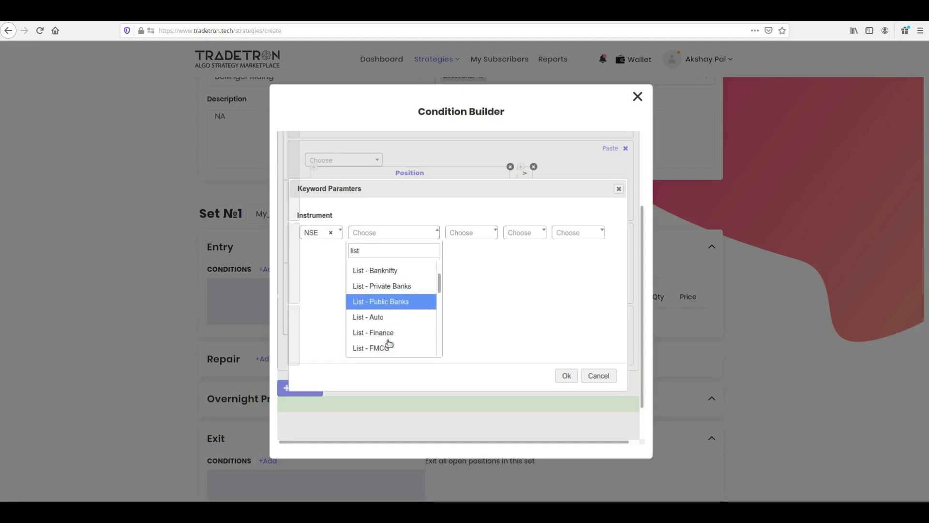
{"action": "scroll", "coordinate": [388, 334], "scroll_direction": "down", "scroll_amount": 1}
{"action": "left_click", "coordinate": [390, 334]}
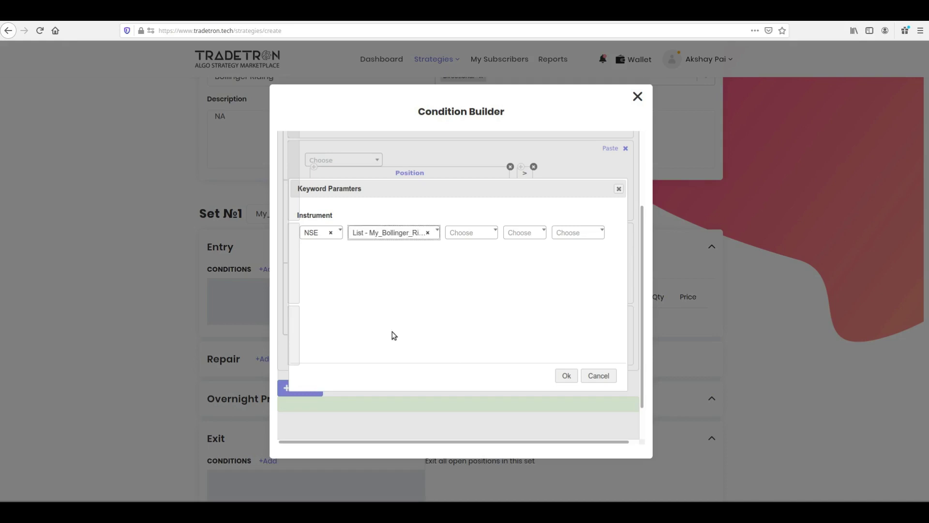
{"action": "left_click", "coordinate": [566, 376]}
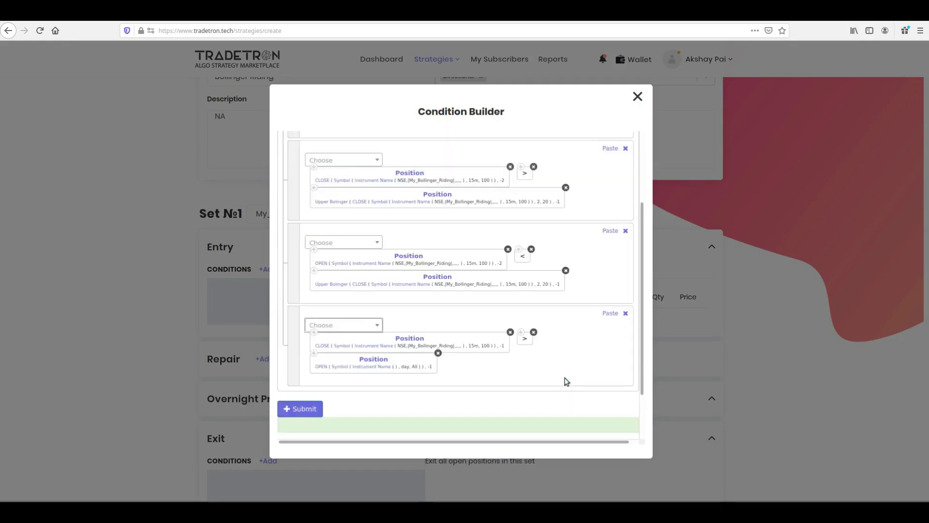
Set the candle type of the fourth condition's OPEN series to 15m and its max history candles to 100
{"action": "left_click", "coordinate": [345, 367]}
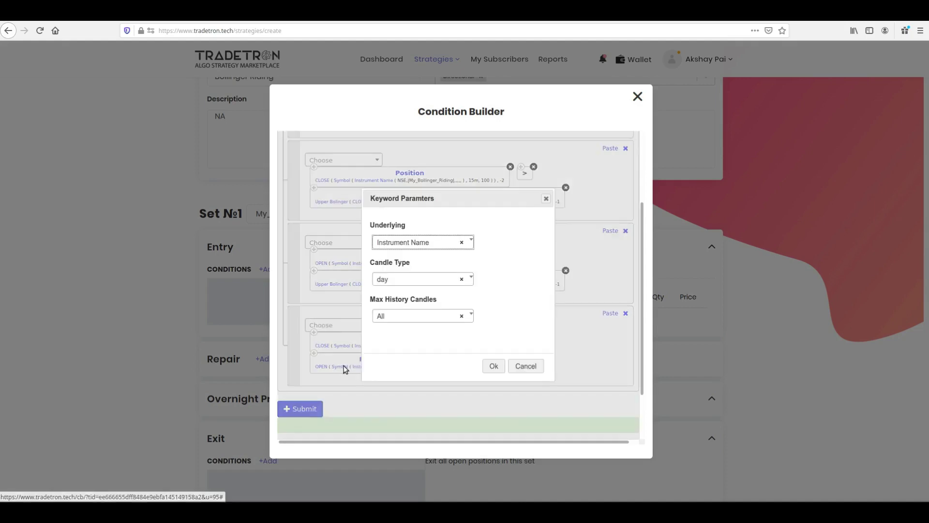
{"action": "key", "text": "Down"}
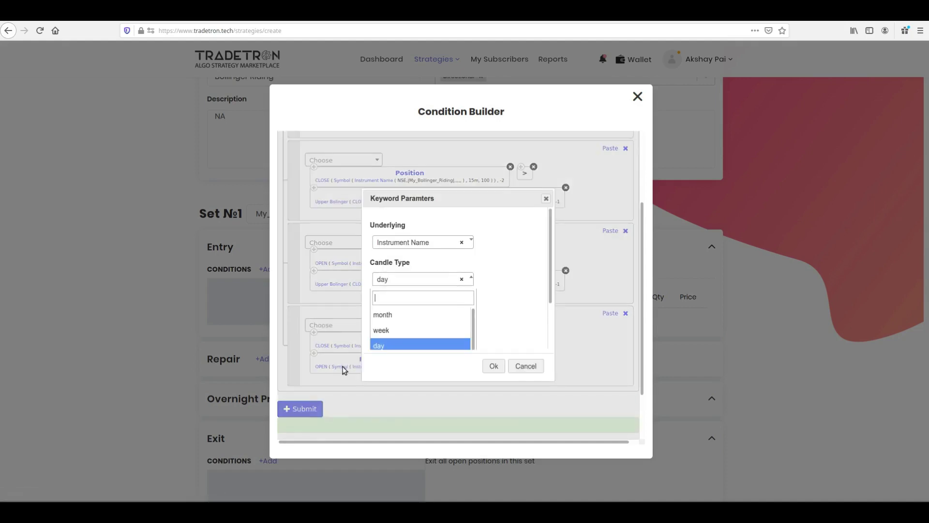
{"action": "type", "text": "15"}
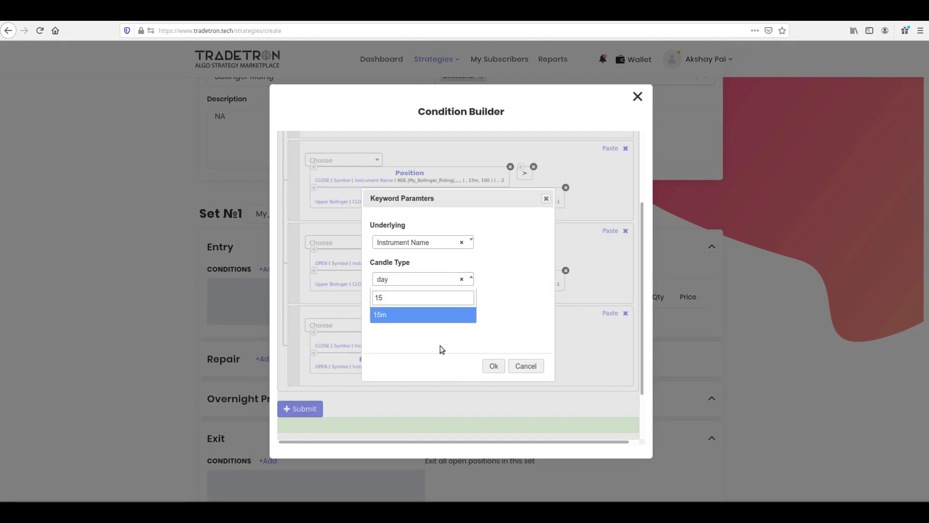
{"action": "left_click", "coordinate": [412, 317]}
{"action": "left_click", "coordinate": [415, 319]}
{"action": "type", "text": "100"}
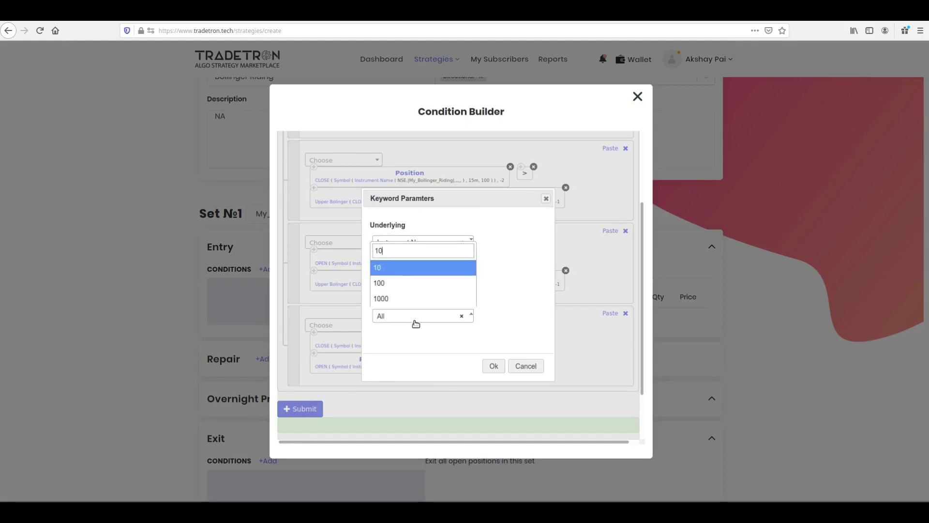
{"action": "left_click", "coordinate": [410, 283]}
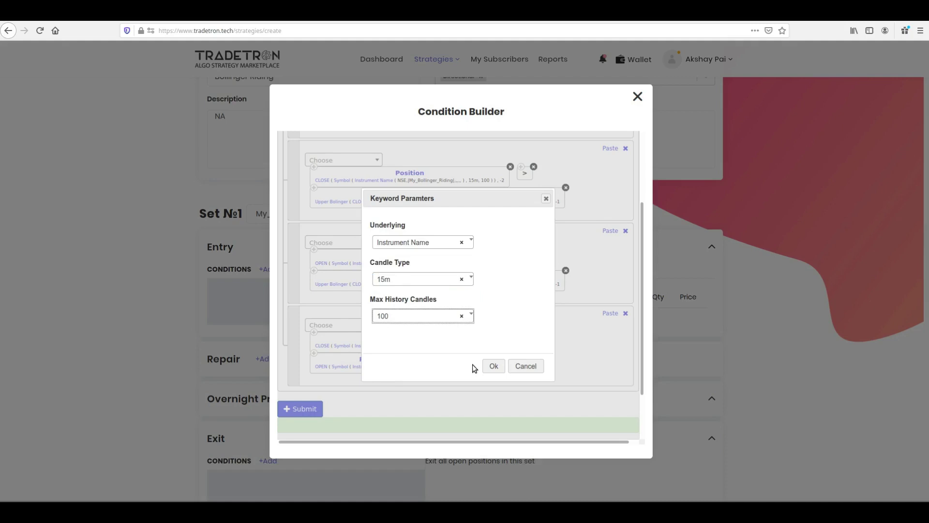
{"action": "left_click", "coordinate": [493, 367]}
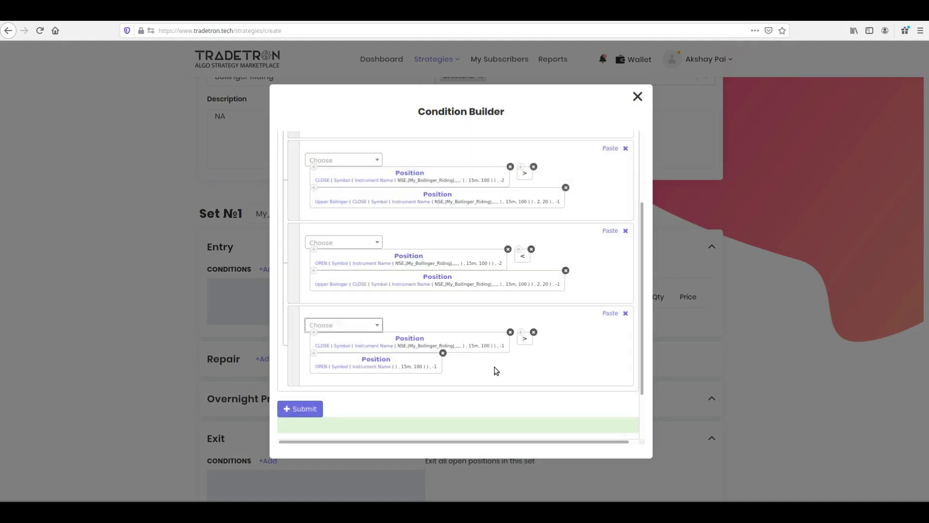
Set the instrument of the fourth condition's OPEN series to NSE with the My_Bollinger_Riding list as underlying
{"action": "left_click", "coordinate": [373, 370]}
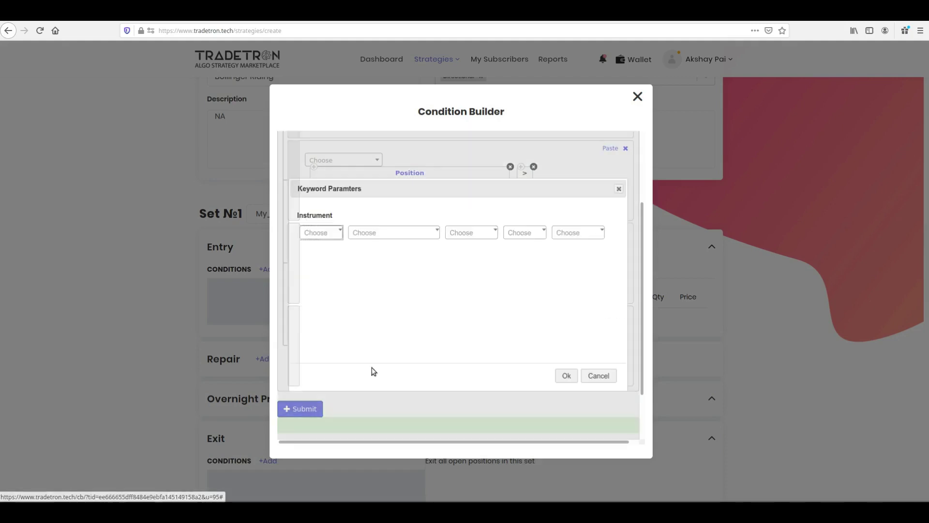
{"action": "left_click", "coordinate": [322, 233]}
{"action": "type", "text": "nse"}
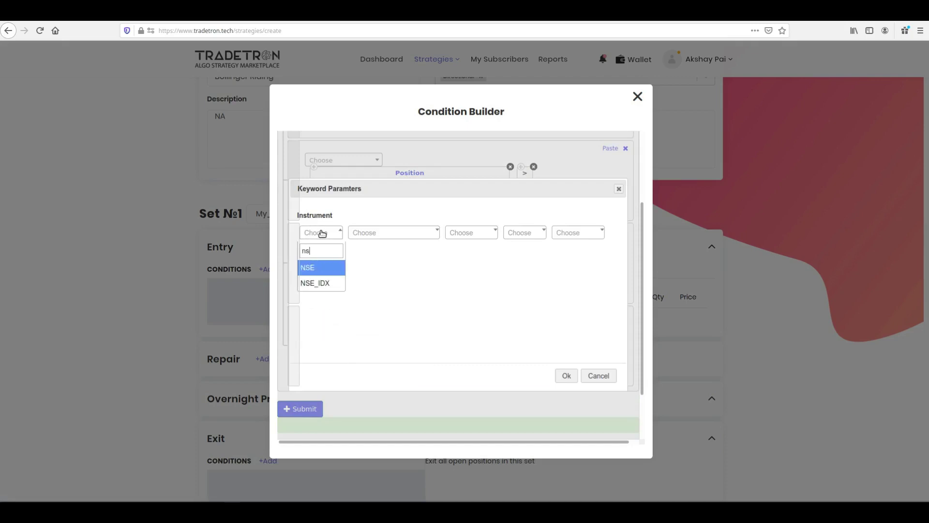
{"action": "key", "text": "Return"}
{"action": "type", "text": "list"}
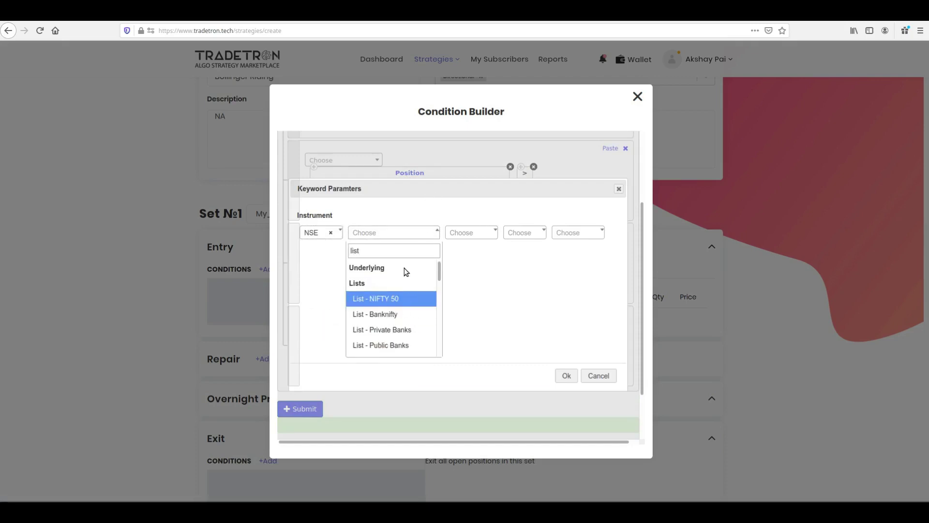
{"action": "scroll", "coordinate": [387, 319], "scroll_direction": "down", "scroll_amount": 5}
{"action": "left_click", "coordinate": [399, 333]}
{"action": "left_click", "coordinate": [560, 381]}
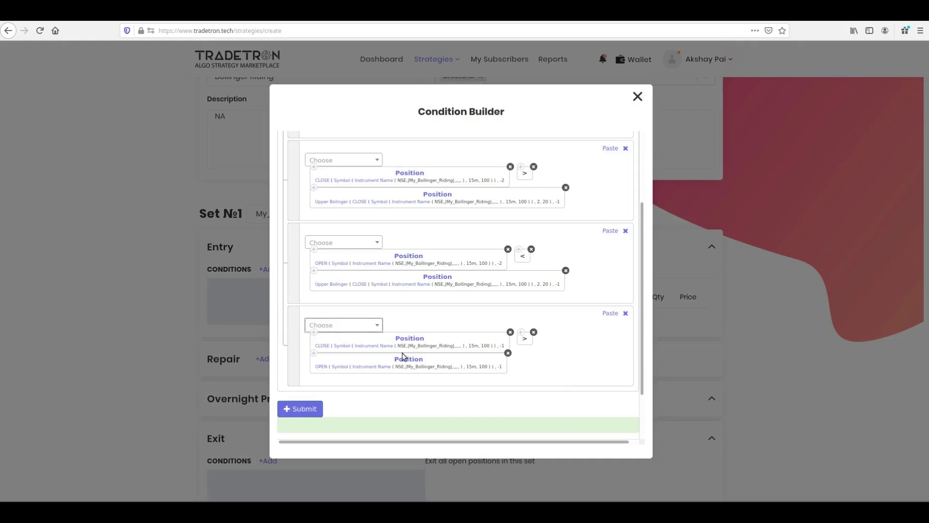
Add a fifth entry condition and start it with a Position keyword on the OPEN series at position -1
{"action": "scroll", "coordinate": [545, 257], "scroll_direction": "up", "scroll_amount": 3}
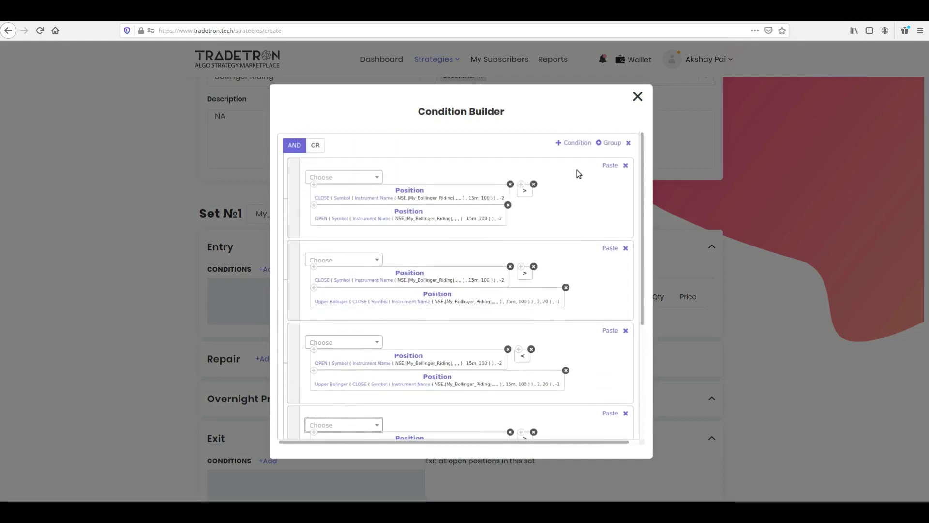
{"action": "left_click", "coordinate": [570, 143]}
{"action": "scroll", "coordinate": [463, 265], "scroll_direction": "down", "scroll_amount": 5}
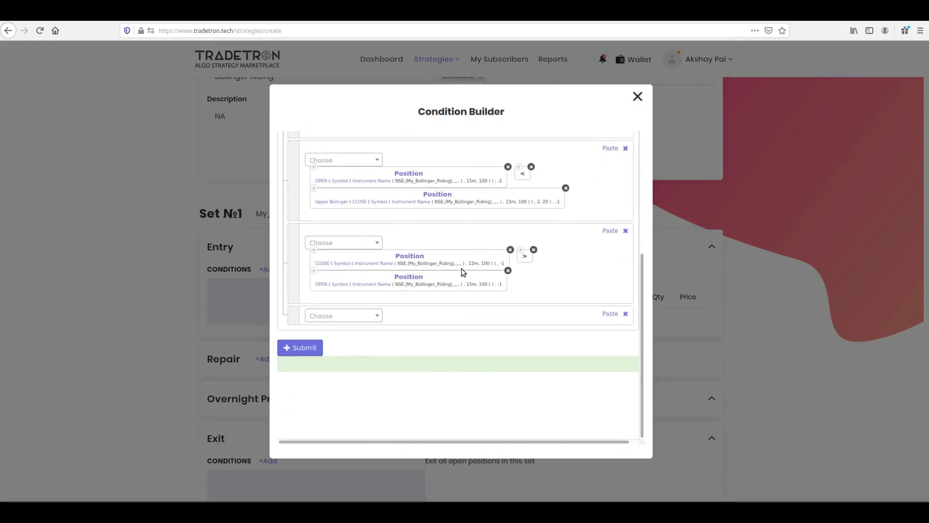
{"action": "left_click", "coordinate": [373, 316]}
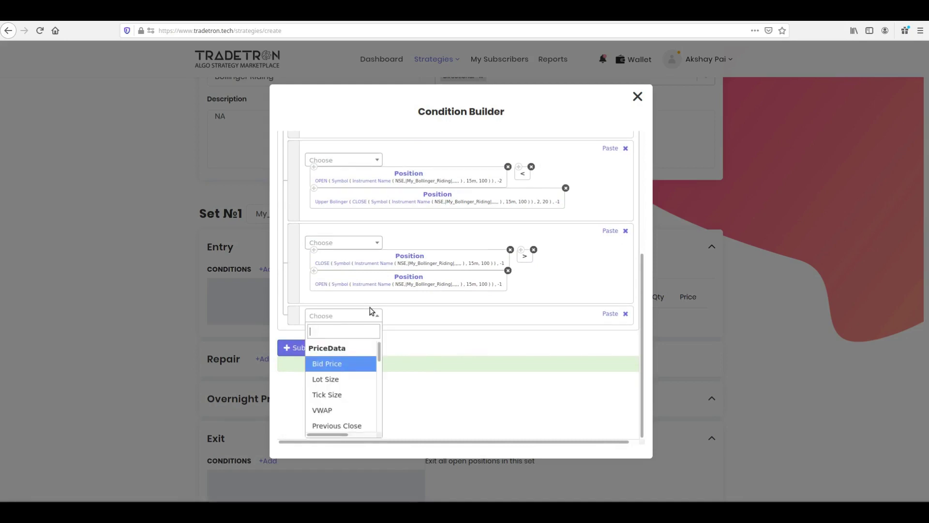
{"action": "type", "text": "posit"}
{"action": "key", "text": "Return"}
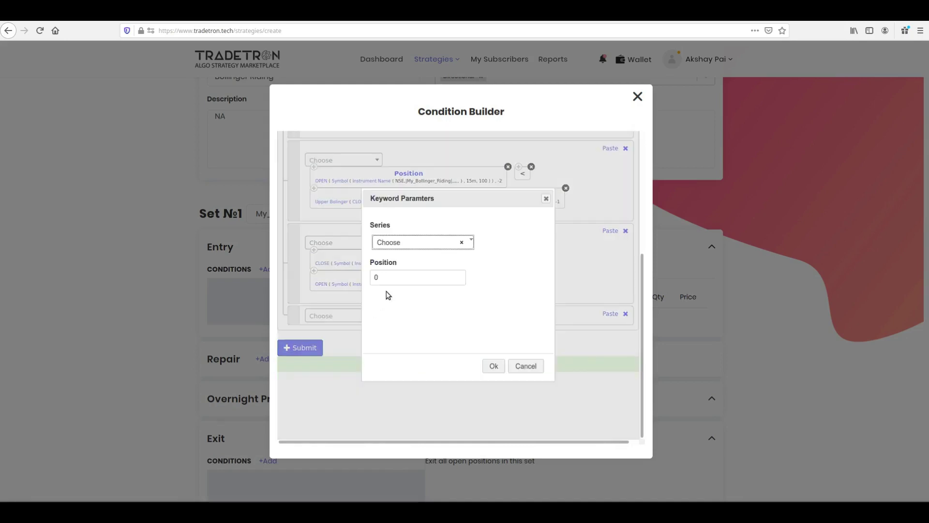
{"action": "left_click", "coordinate": [402, 246]}
{"action": "type", "text": "open"}
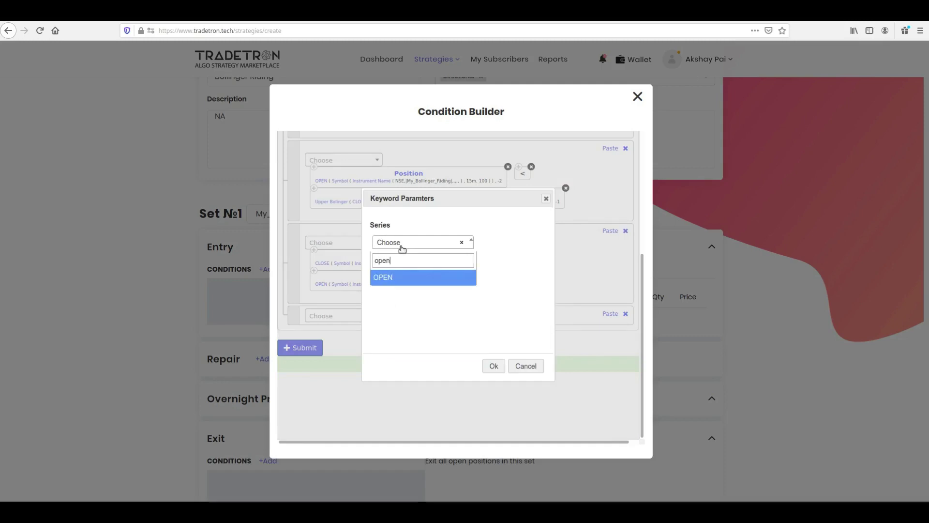
{"action": "key", "text": "Return"}
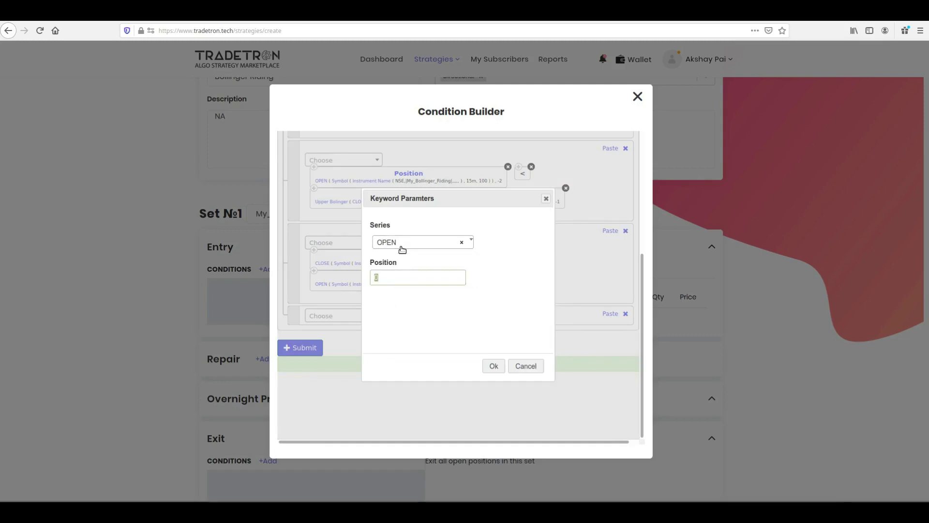
{"action": "left_click", "coordinate": [493, 367]}
Add a > operator to the fifth condition, followed by a Position keyword on the Upper Bolinger series at position -1
{"action": "left_click", "coordinate": [377, 321]}
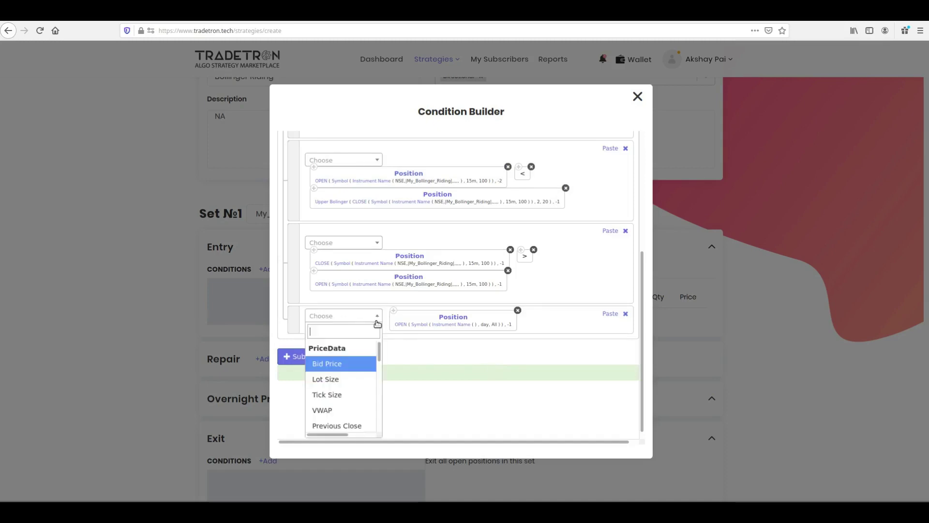
{"action": "type", "text": ">"}
{"action": "key", "text": "Return"}
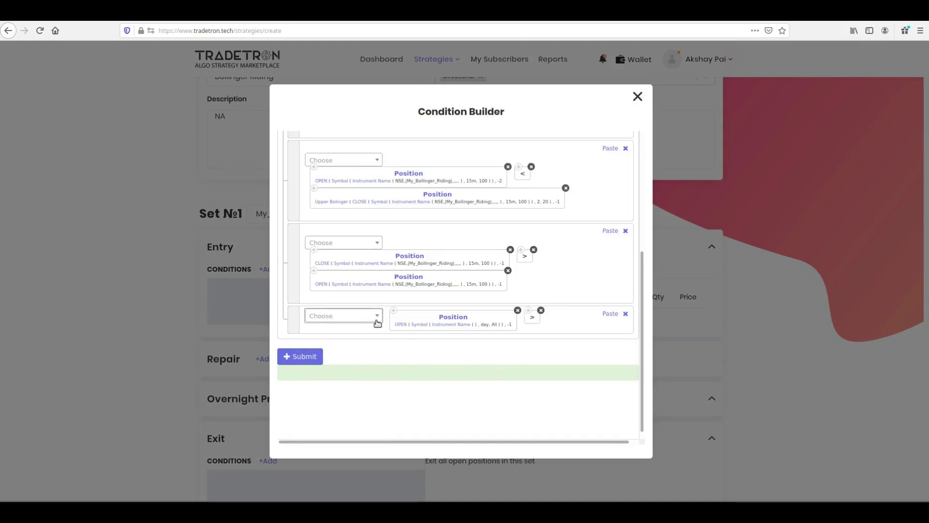
{"action": "left_click", "coordinate": [377, 320]}
{"action": "type", "text": "posit"}
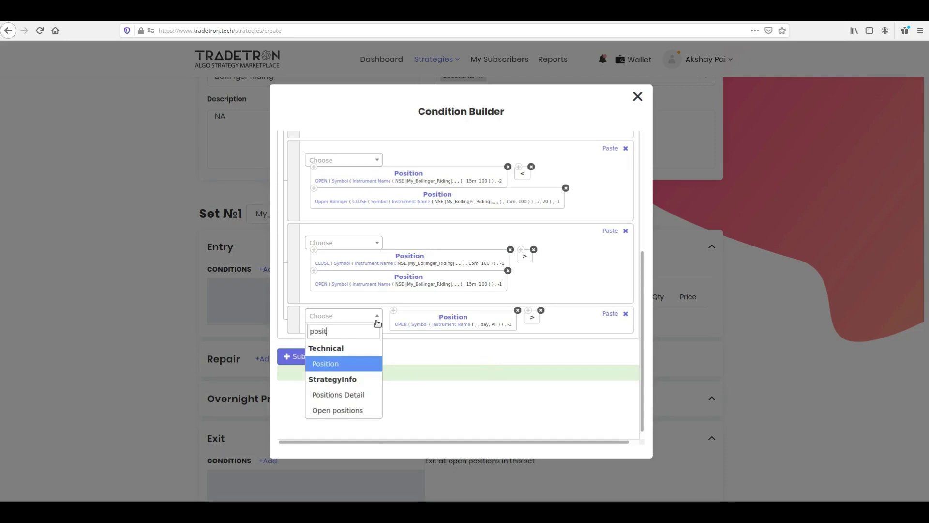
{"action": "key", "text": "Return"}
{"action": "left_click", "coordinate": [437, 245]}
{"action": "type", "text": "upp"}
{"action": "key", "text": "Down"}
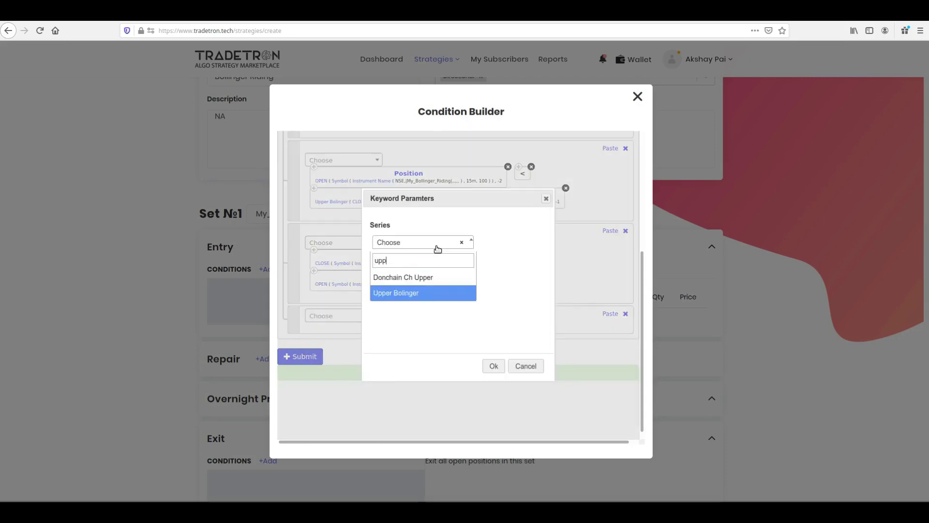
{"action": "key", "text": "Return"}
{"action": "left_click", "coordinate": [421, 279]}
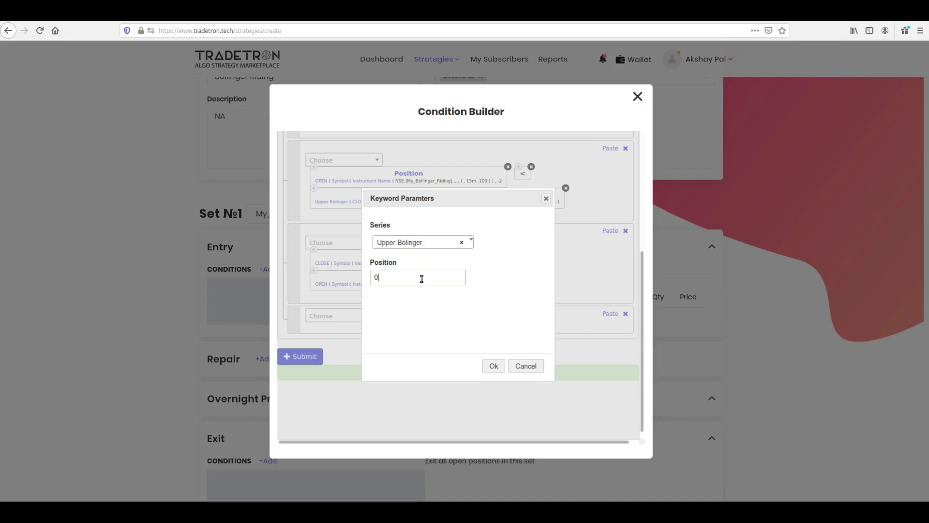
{"action": "left_click", "coordinate": [493, 368]}
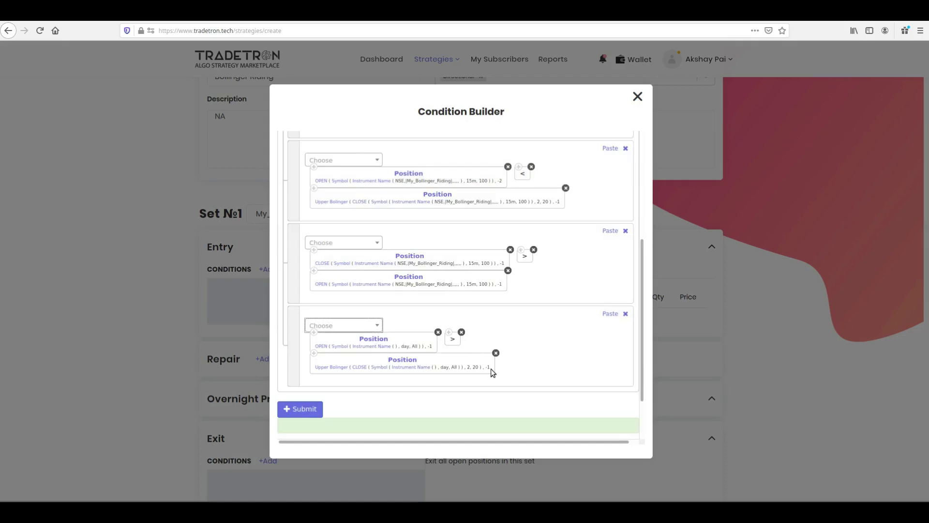
Set the candle type of the fifth condition's OPEN series to 15m and its max history candles to 100
{"action": "left_click", "coordinate": [341, 346]}
{"action": "left_click", "coordinate": [406, 281]}
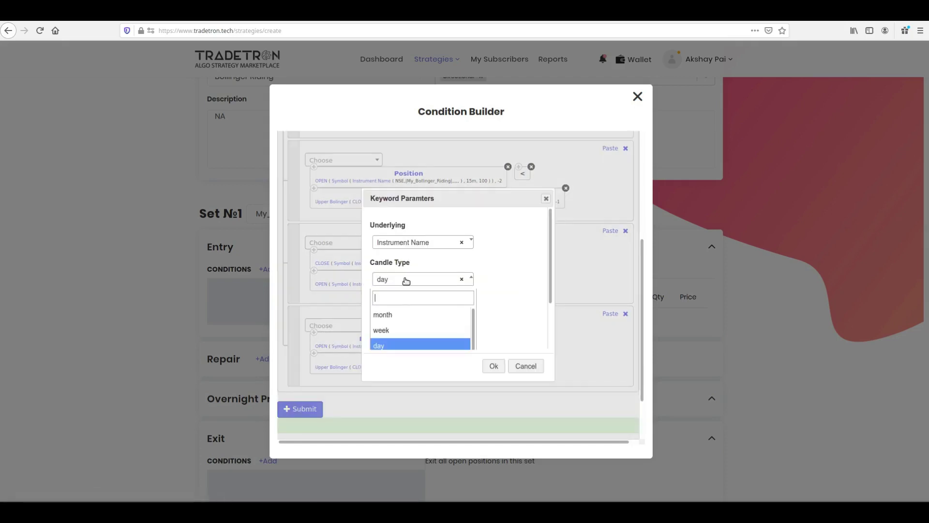
{"action": "type", "text": "15"}
{"action": "key", "text": "Return"}
{"action": "left_click", "coordinate": [399, 312]}
{"action": "type", "text": "100"}
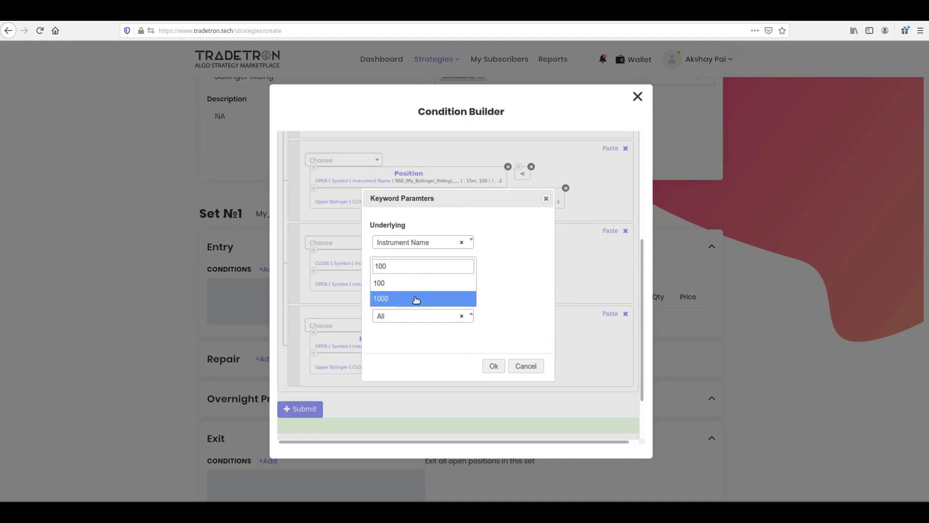
{"action": "left_click", "coordinate": [414, 283]}
{"action": "left_click", "coordinate": [493, 366]}
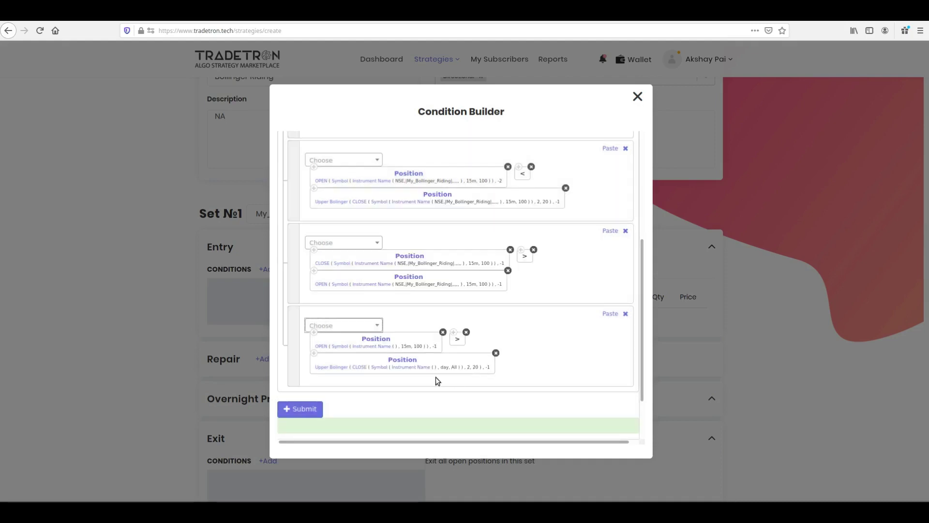
Set the instrument of the fifth condition's OPEN series to NSE with the My_Bollinger_Riding list as underlying
{"action": "left_click", "coordinate": [388, 350]}
{"action": "left_click", "coordinate": [312, 231]}
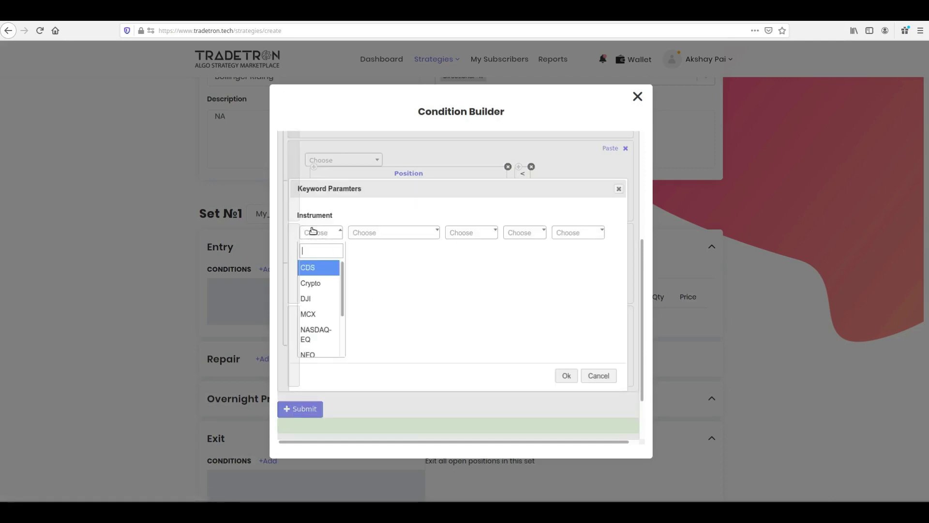
{"action": "type", "text": "l"}
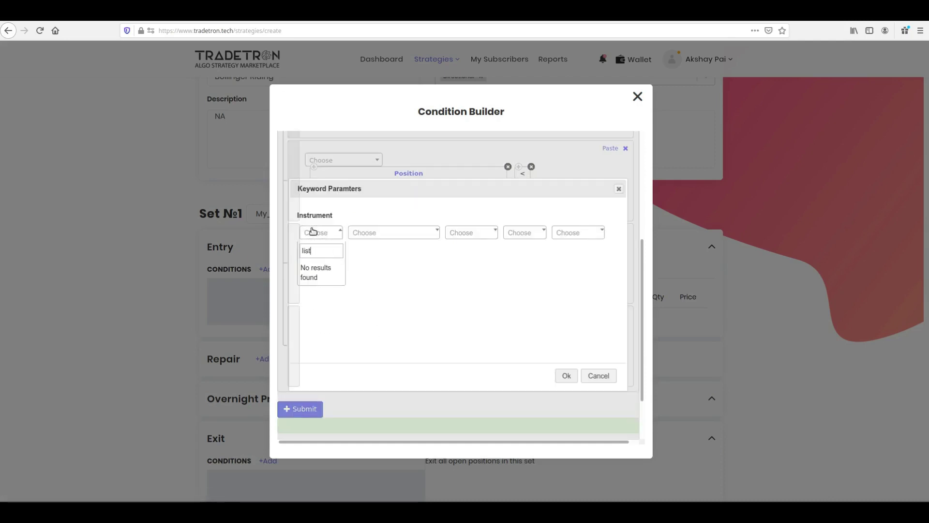
{"action": "key", "text": "BackSpace"}
{"action": "type", "text": "nse"}
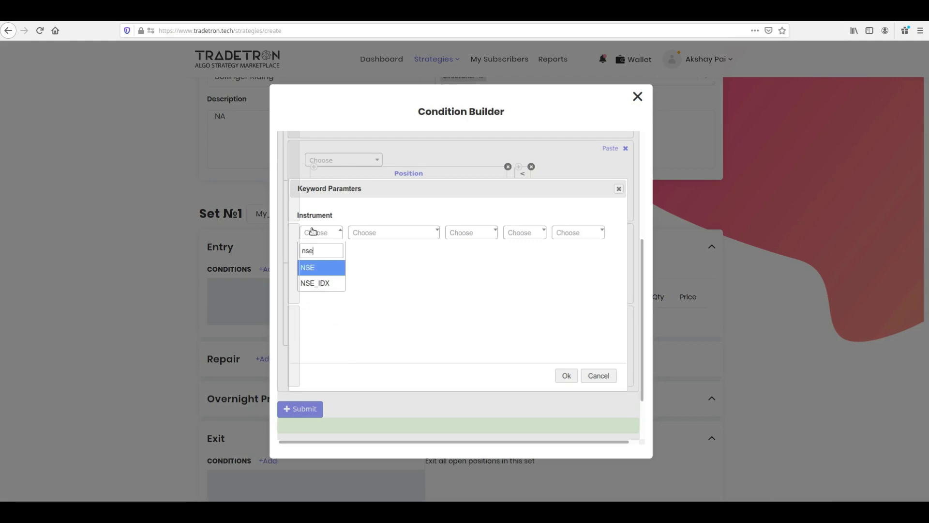
{"action": "key", "text": "Return"}
{"action": "left_click", "coordinate": [398, 237]}
{"action": "type", "text": "list"}
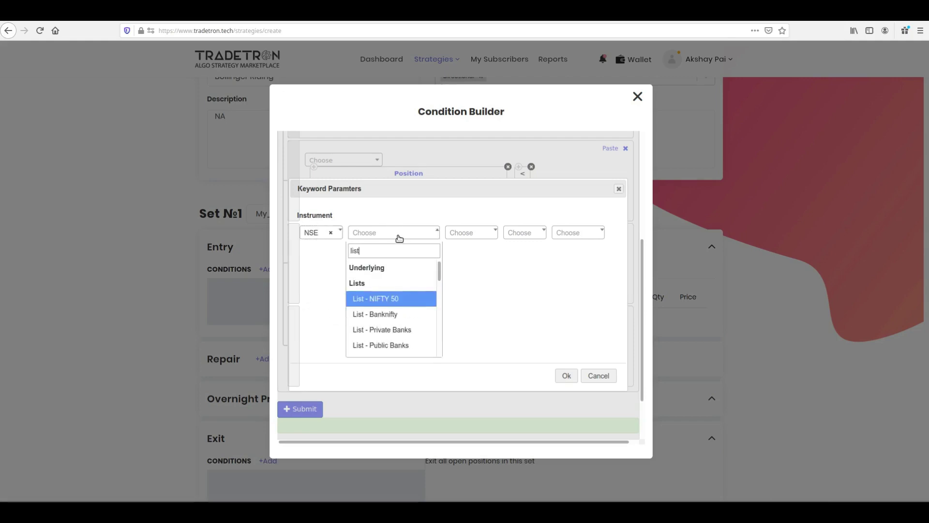
{"action": "scroll", "coordinate": [406, 309], "scroll_direction": "down", "scroll_amount": 5}
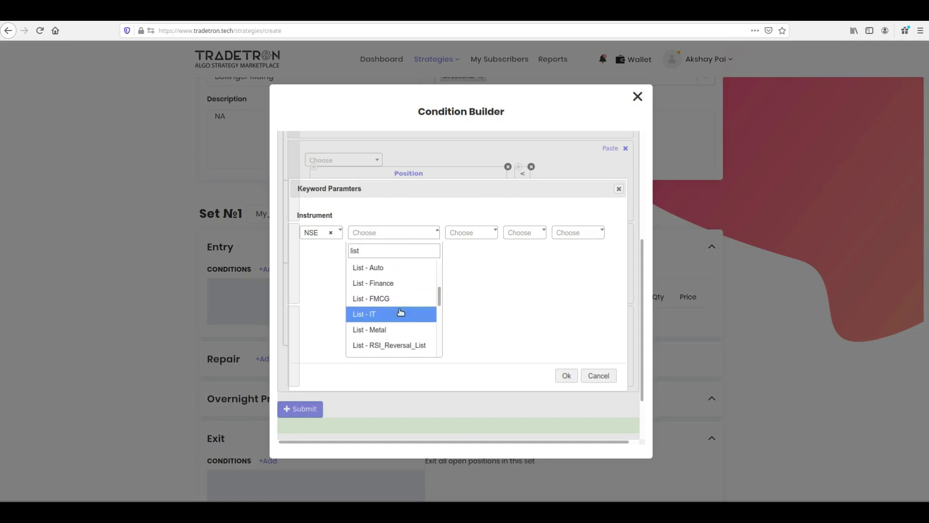
{"action": "scroll", "coordinate": [403, 335], "scroll_direction": "down", "scroll_amount": 1}
{"action": "left_click", "coordinate": [403, 333]}
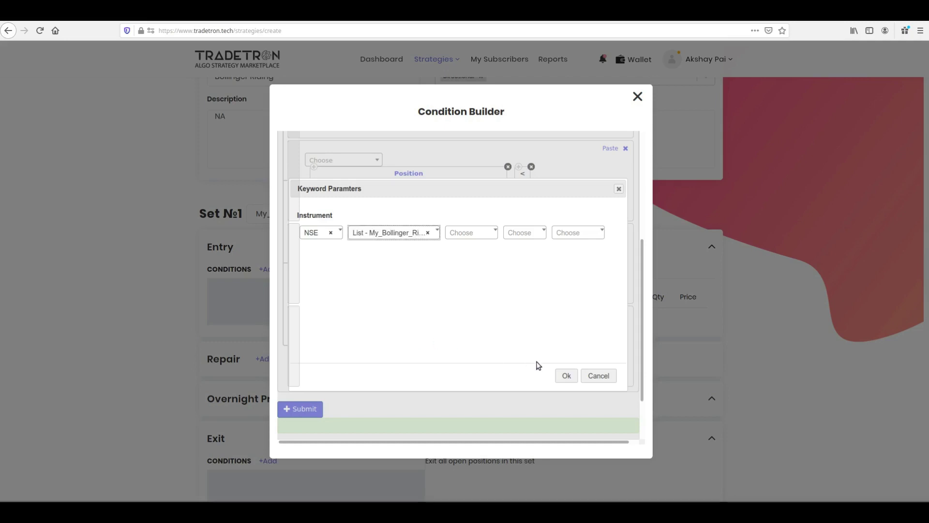
{"action": "left_click", "coordinate": [563, 376]}
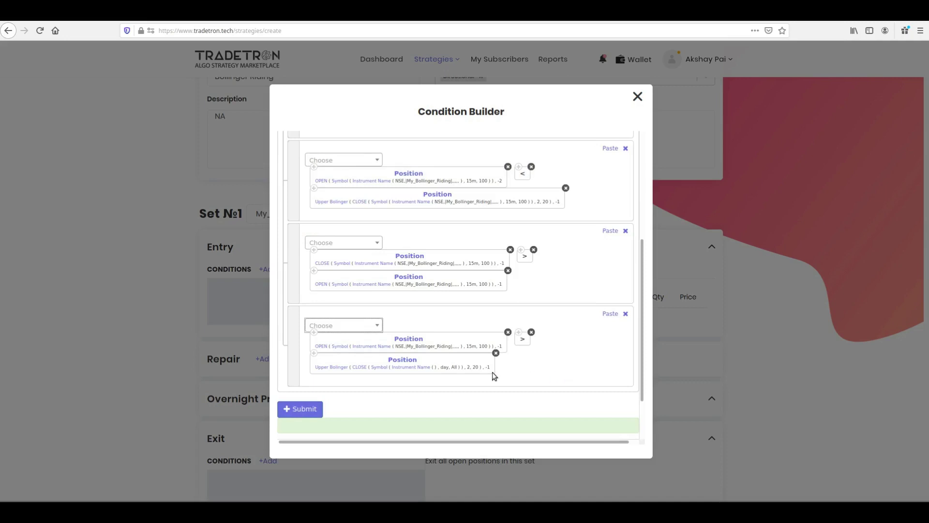
Set the candle type of the CLOSE series inside the fifth condition's Upper Bolinger to 15m and its max history candles to 100
{"action": "left_click", "coordinate": [338, 368]}
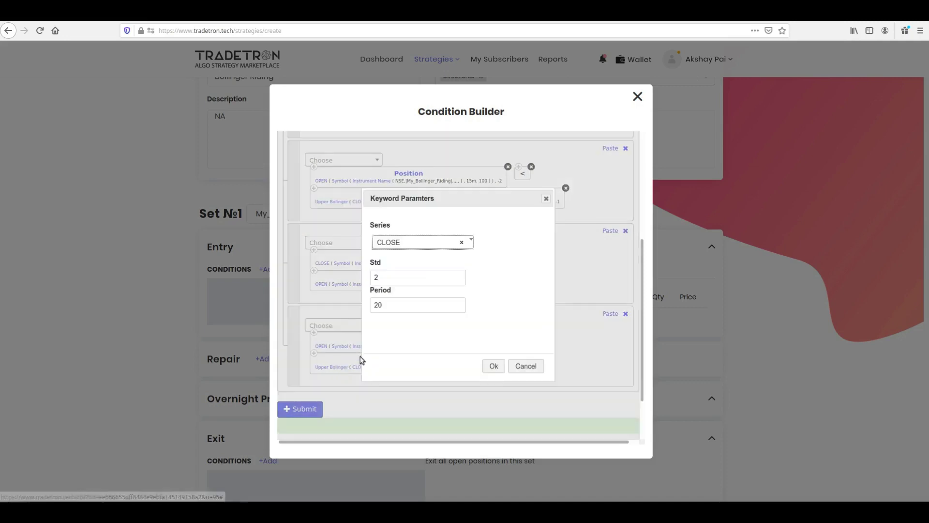
{"action": "left_click", "coordinate": [489, 366]}
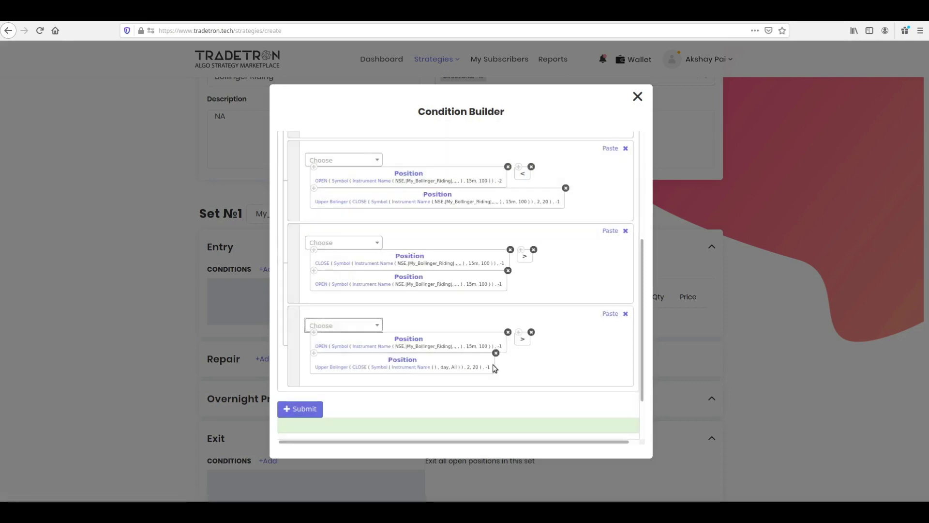
{"action": "left_click", "coordinate": [382, 368]}
{"action": "left_click", "coordinate": [445, 281]}
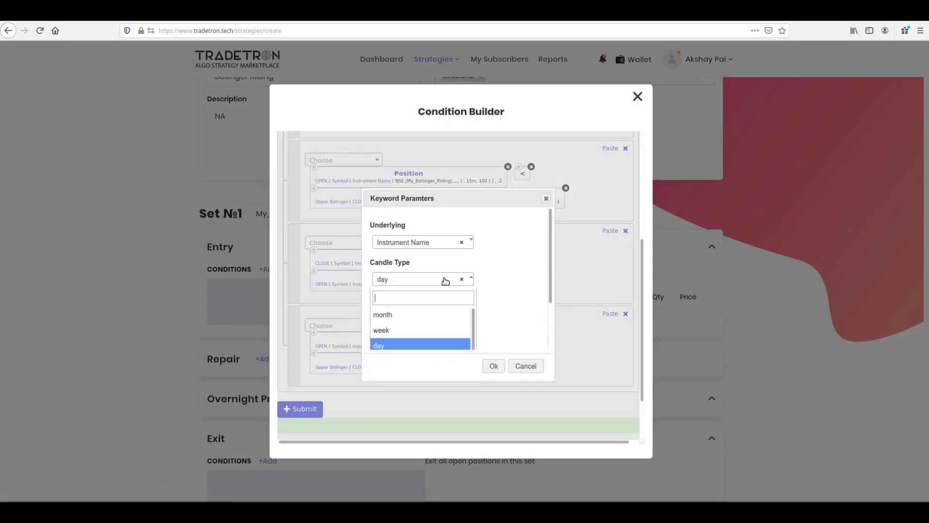
{"action": "type", "text": "15"}
{"action": "key", "text": "Return"}
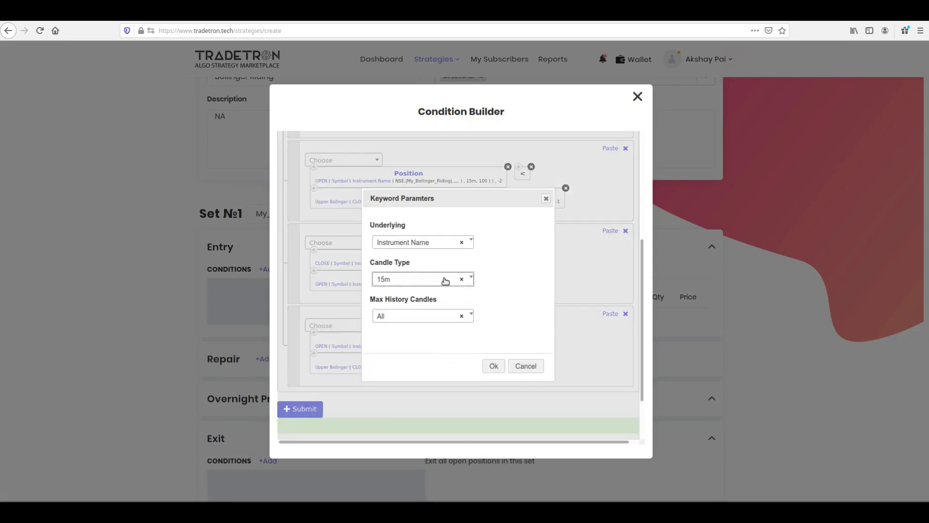
{"action": "left_click", "coordinate": [425, 313]}
{"action": "left_click", "coordinate": [420, 265]}
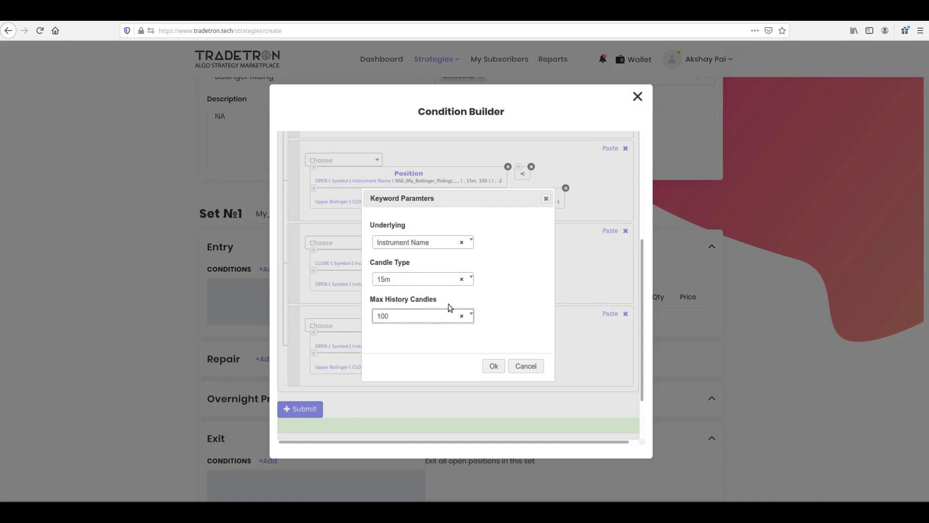
{"action": "left_click", "coordinate": [493, 366]}
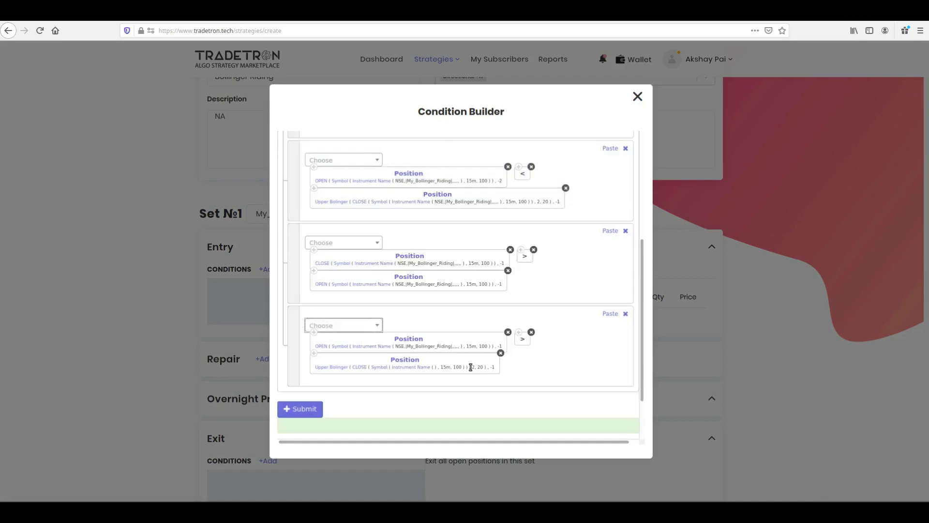
Set the instrument of the fifth condition's Upper Bolinger series to NSE with the My_Bollinger_Riding list as underlying
{"action": "left_click", "coordinate": [409, 371]}
{"action": "left_click", "coordinate": [327, 236]}
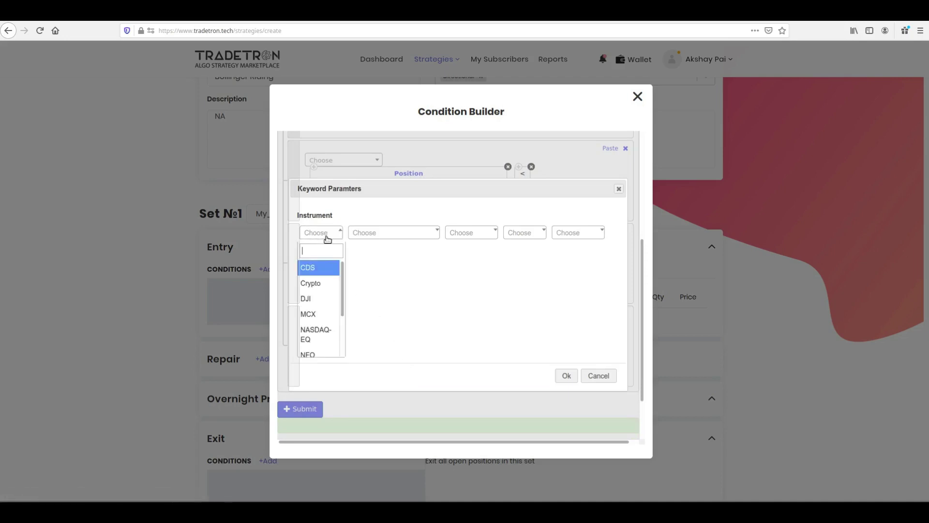
{"action": "type", "text": "nse"}
{"action": "key", "text": "Return"}
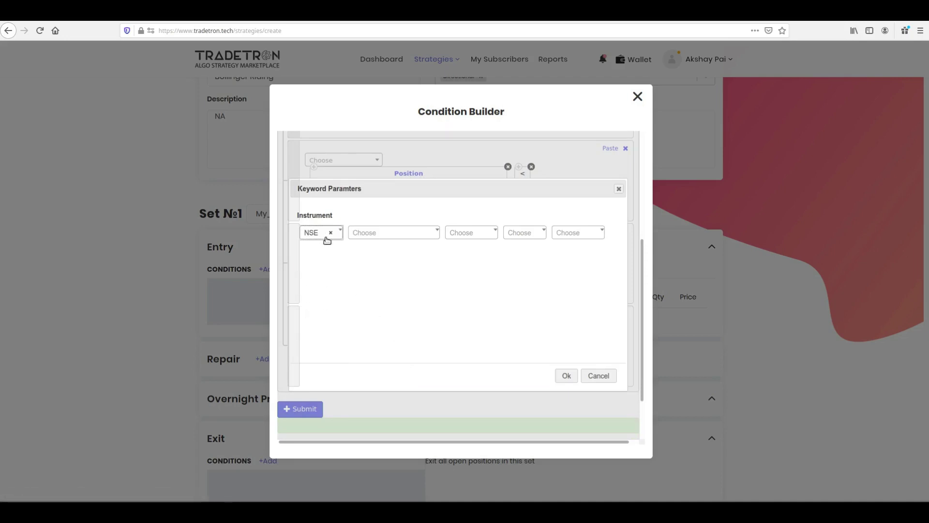
{"action": "left_click", "coordinate": [363, 234]}
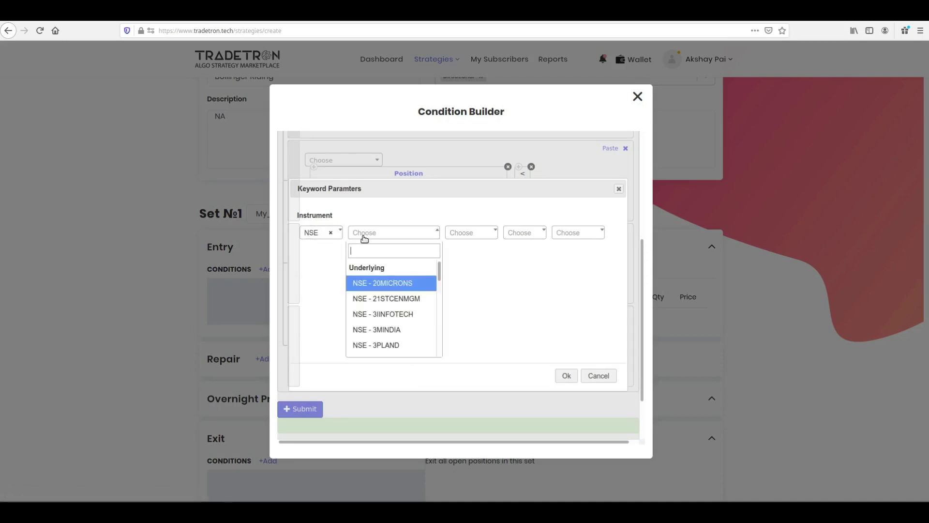
{"action": "type", "text": "list"}
{"action": "scroll", "coordinate": [370, 312], "scroll_direction": "down", "scroll_amount": 3}
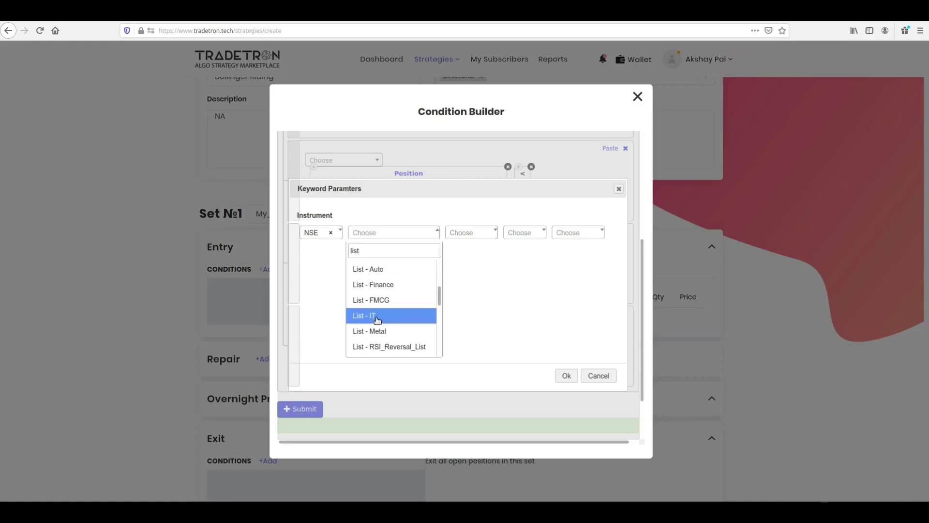
{"action": "scroll", "coordinate": [406, 321], "scroll_direction": "down", "scroll_amount": 3}
{"action": "scroll", "coordinate": [421, 332], "scroll_direction": "down", "scroll_amount": 1}
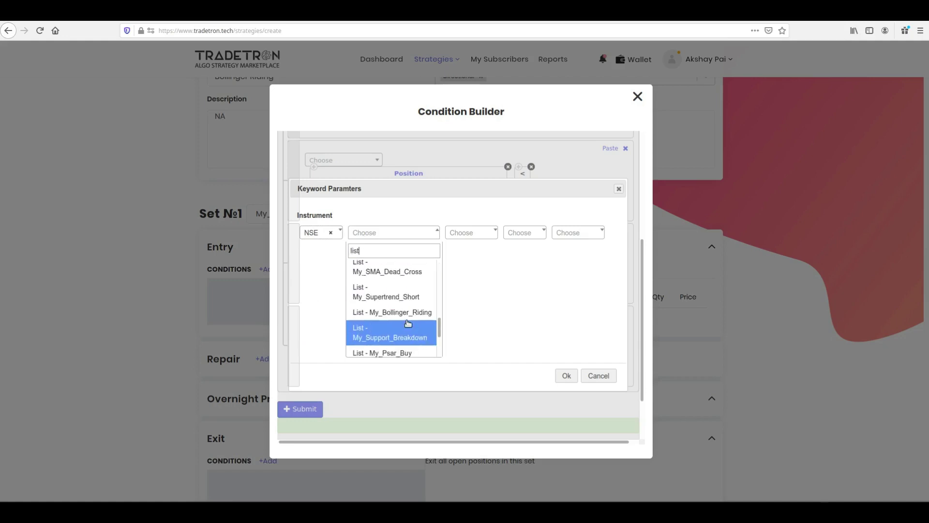
{"action": "left_click", "coordinate": [407, 311]}
{"action": "left_click", "coordinate": [566, 375]}
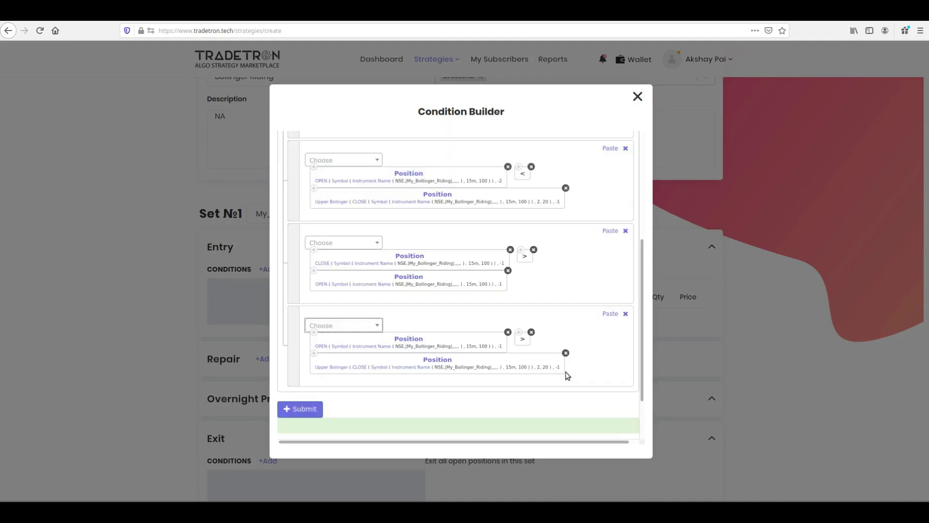
{"action": "scroll", "coordinate": [554, 342], "scroll_direction": "down", "scroll_amount": 2}
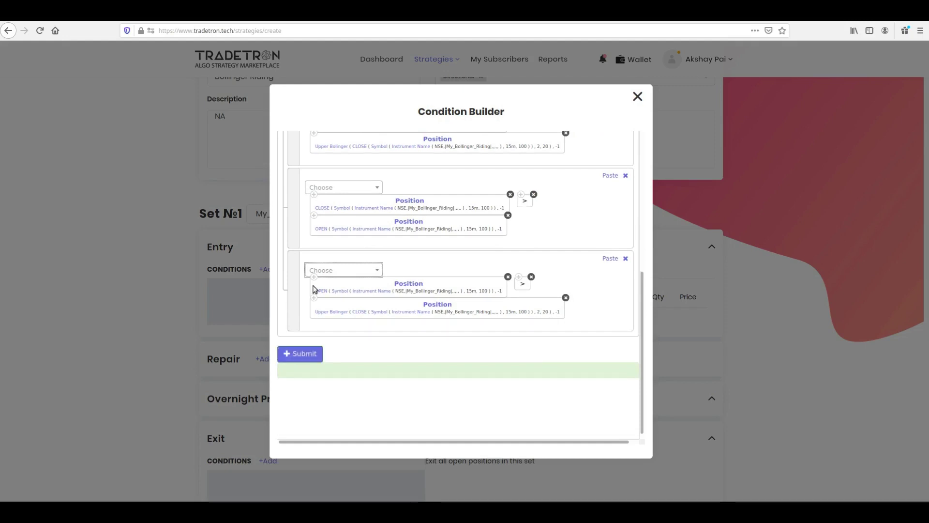
Review the five entry conditions and submit them to the strategy's first set
{"action": "scroll", "coordinate": [315, 290], "scroll_direction": "up", "scroll_amount": 6}
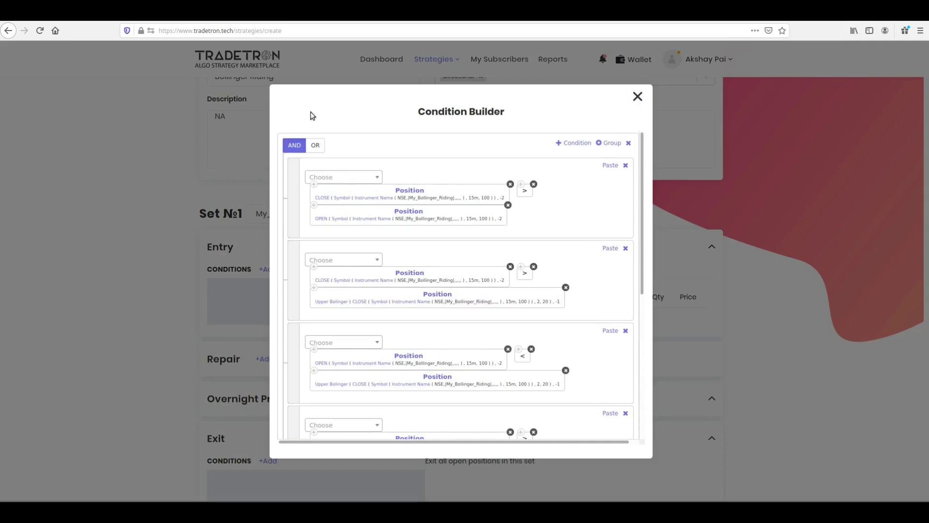
{"action": "scroll", "coordinate": [367, 290], "scroll_direction": "down", "scroll_amount": 5}
{"action": "scroll", "coordinate": [353, 317], "scroll_direction": "down", "scroll_amount": 1}
{"action": "left_click", "coordinate": [311, 346]}
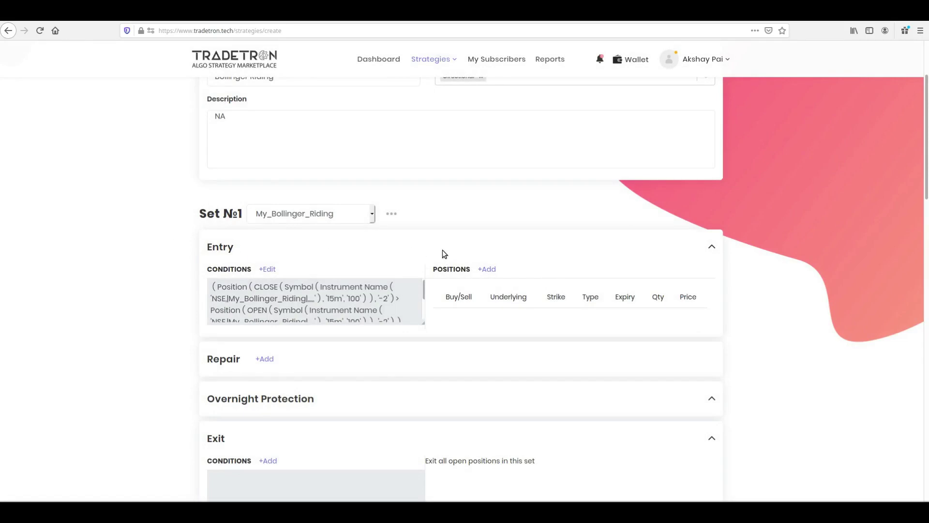
Add a buy position to the entry for NSE stock on the My_Bollinger_Riding list, product CNC, with a quantity of 100
{"action": "left_click", "coordinate": [486, 269]}
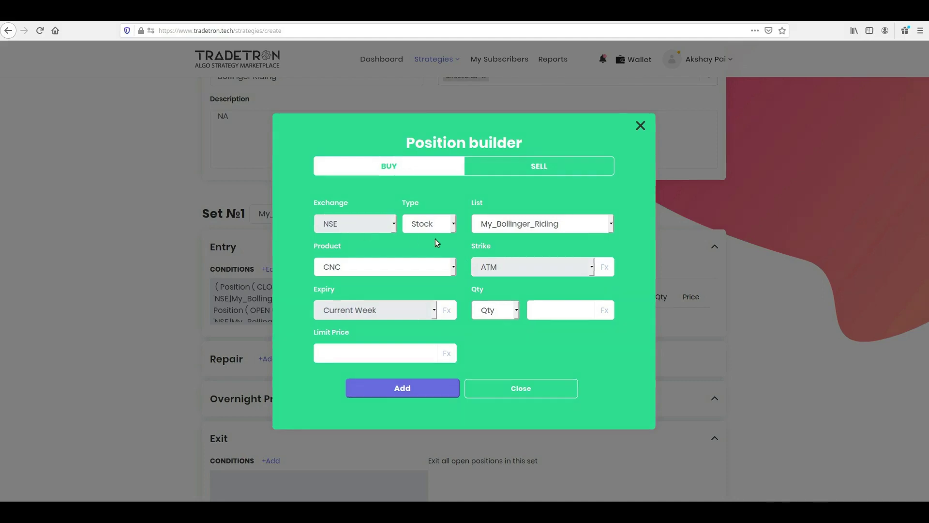
{"action": "left_click", "coordinate": [549, 316]}
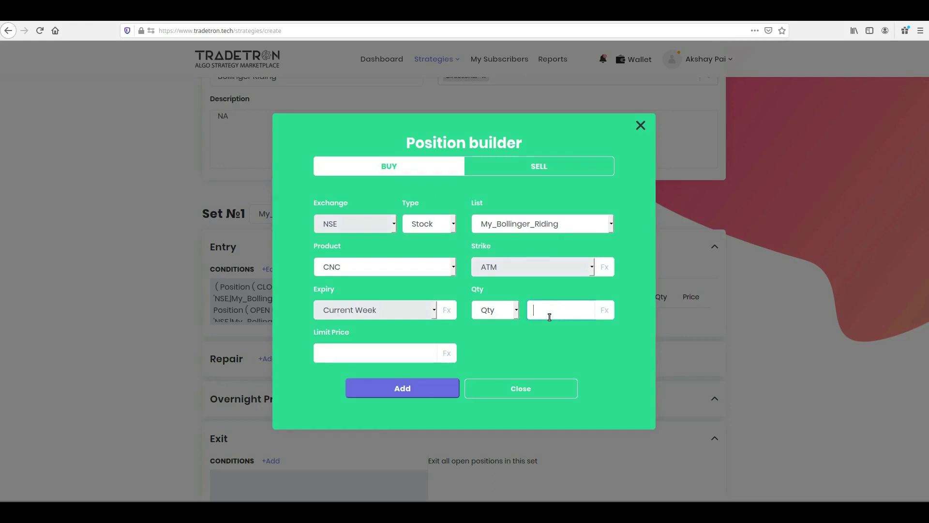
{"action": "type", "text": "100"}
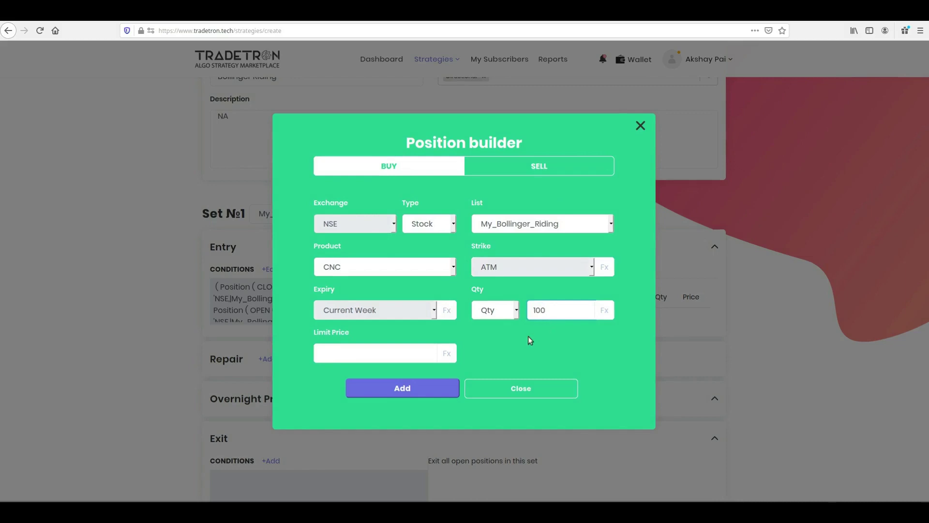
{"action": "left_click", "coordinate": [429, 389]}
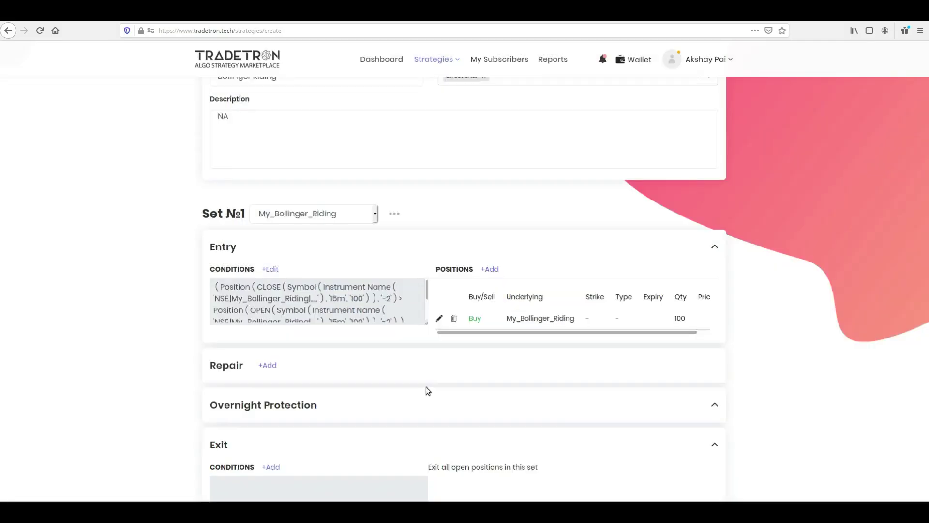
Start an exit condition for the set using the Position keyword
{"action": "scroll", "coordinate": [304, 302], "scroll_direction": "down", "scroll_amount": 3}
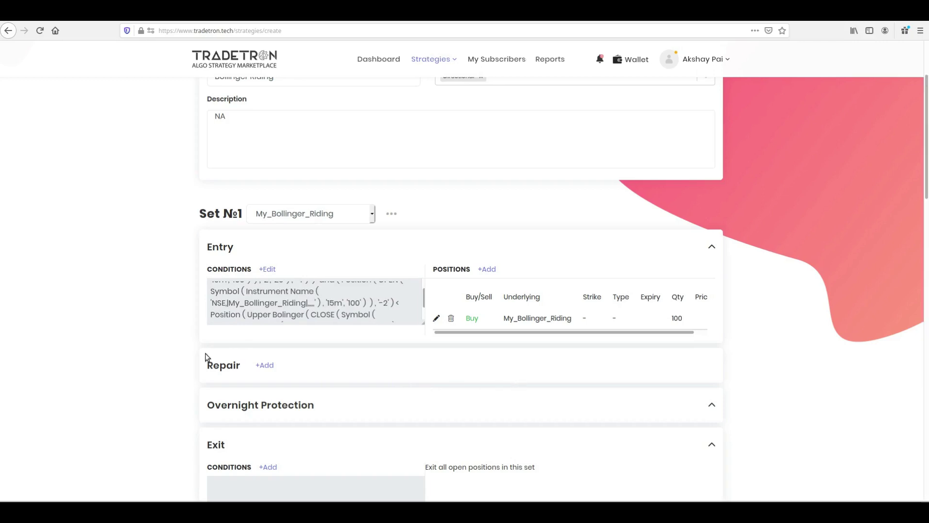
{"action": "scroll", "coordinate": [205, 354], "scroll_direction": "down", "scroll_amount": 3}
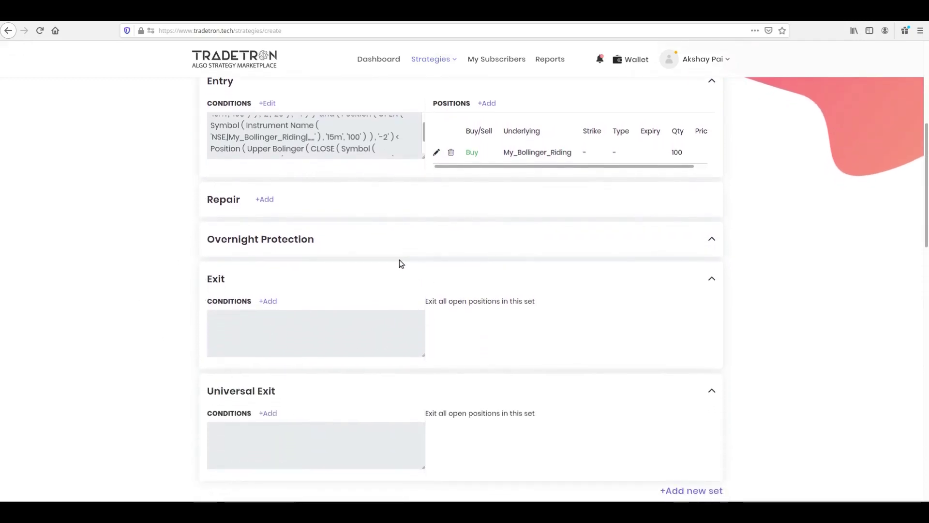
{"action": "left_click", "coordinate": [267, 301]}
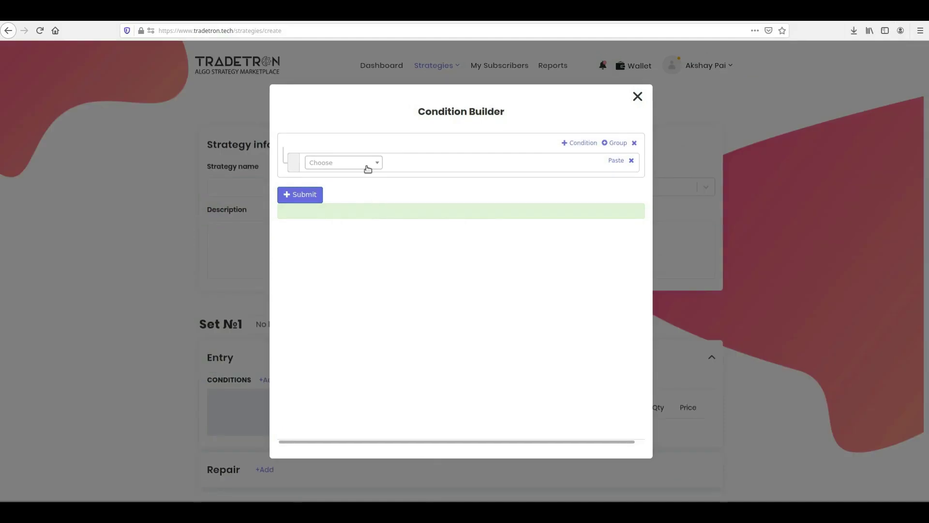
{"action": "left_click", "coordinate": [366, 167]}
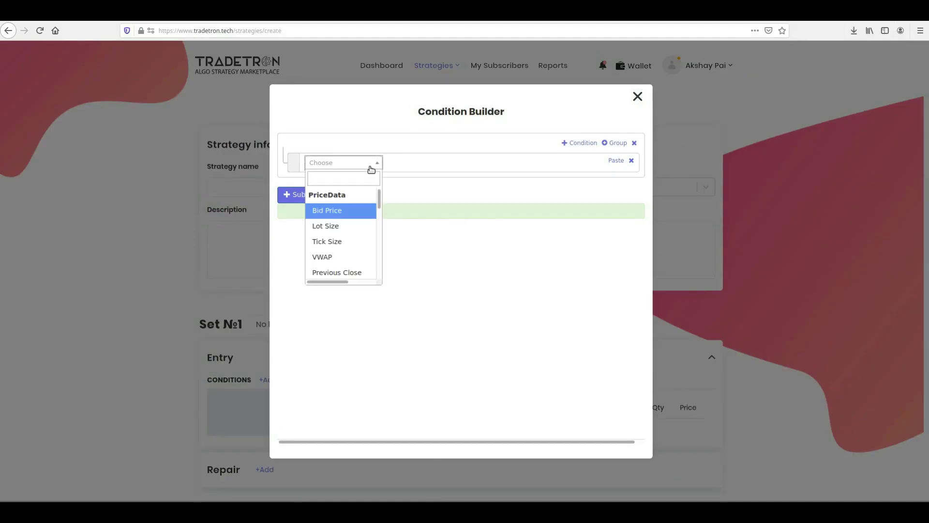
{"action": "type", "text": "posit"}
{"action": "key", "text": "Return"}
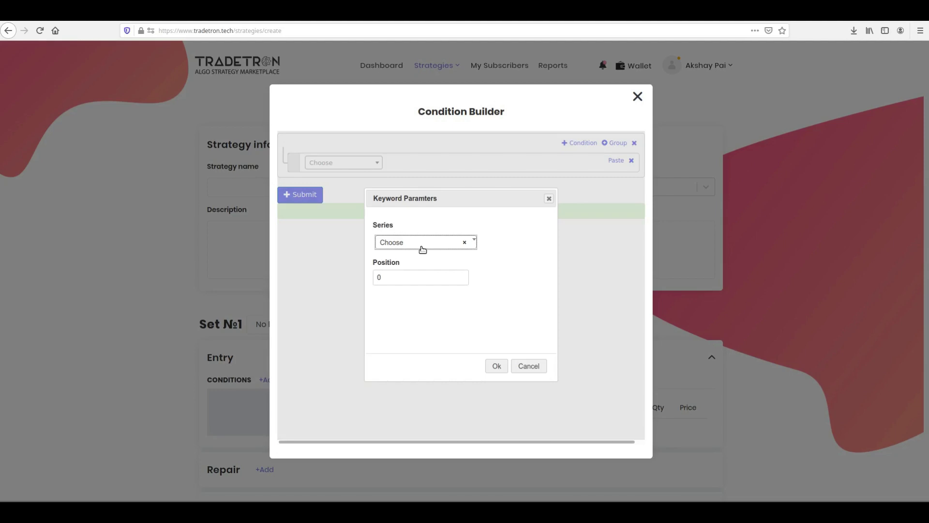
Set the series of the exit condition's Position keyword to Cross and its position to -1
{"action": "left_click", "coordinate": [422, 246]}
{"action": "type", "text": "cross"}
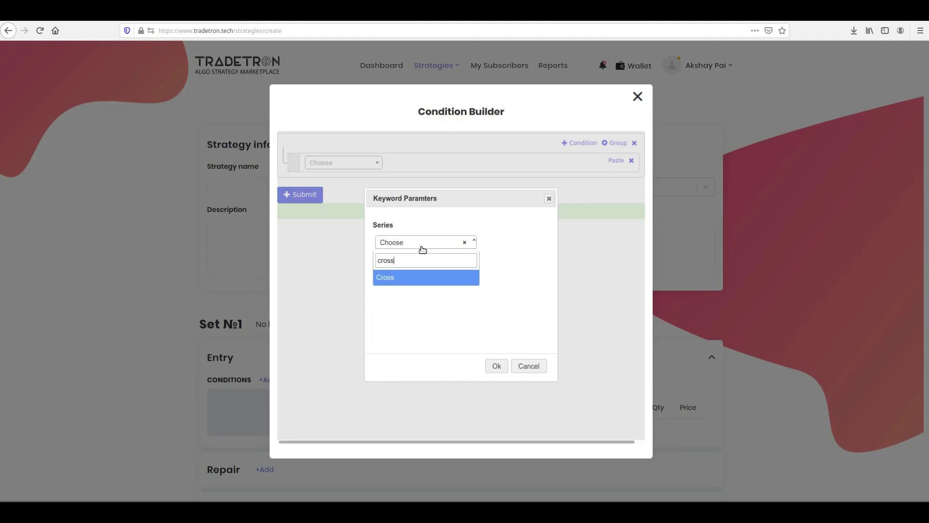
{"action": "key", "text": "Return"}
{"action": "left_click", "coordinate": [403, 274]}
{"action": "key", "text": "BackSpace"}
{"action": "type", "text": "-1"}
{"action": "left_click", "coordinate": [496, 366]}
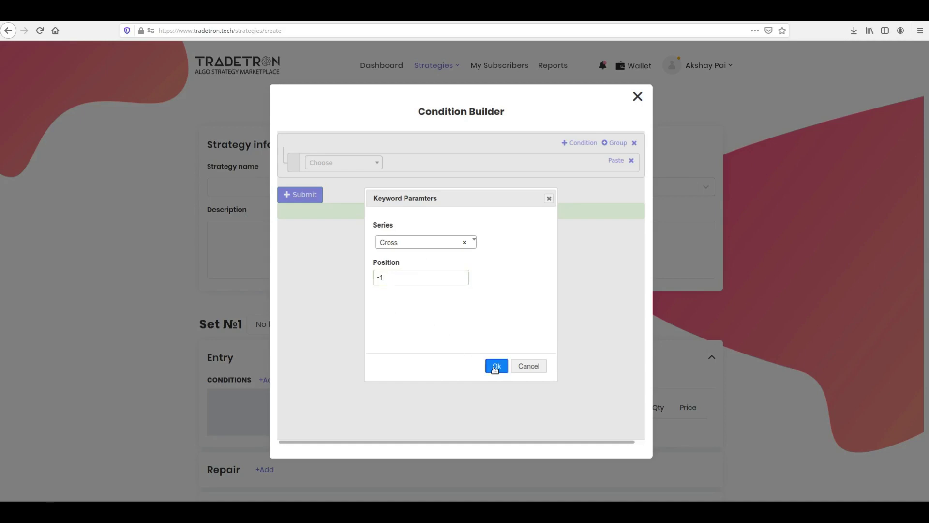
Set Cross's Series 1 to Upper Bolinger and Series 2 to CLOSE, accepting the band's std of 2 and period of 20
{"action": "left_click", "coordinate": [404, 173]}
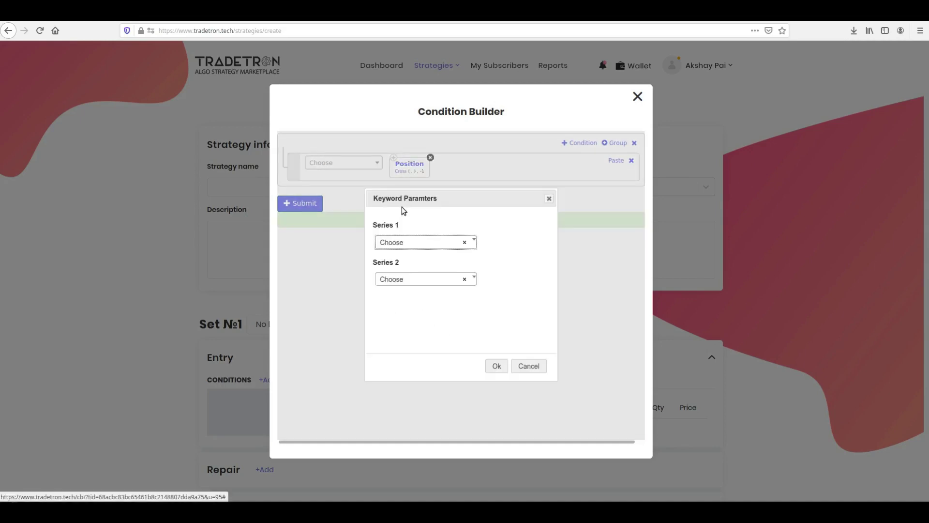
{"action": "left_click", "coordinate": [411, 244]}
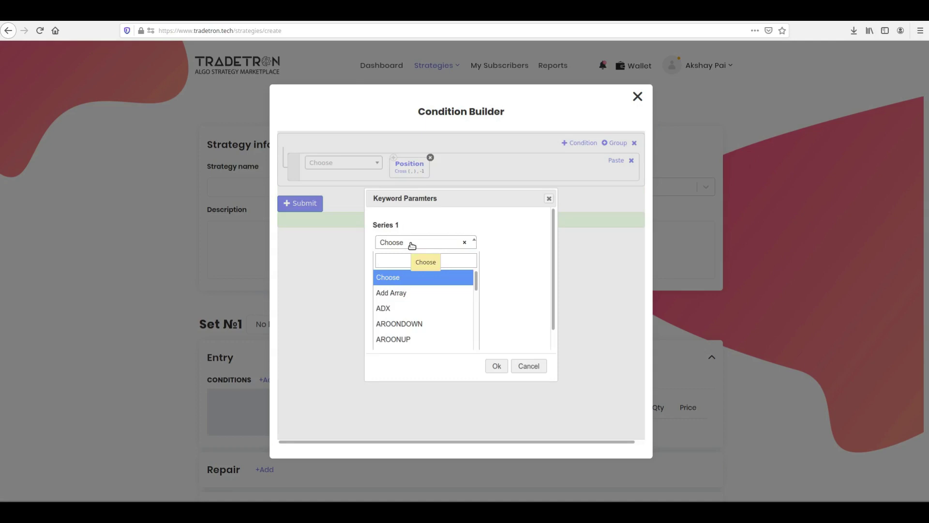
{"action": "type", "text": "upper"}
{"action": "left_click", "coordinate": [408, 294]}
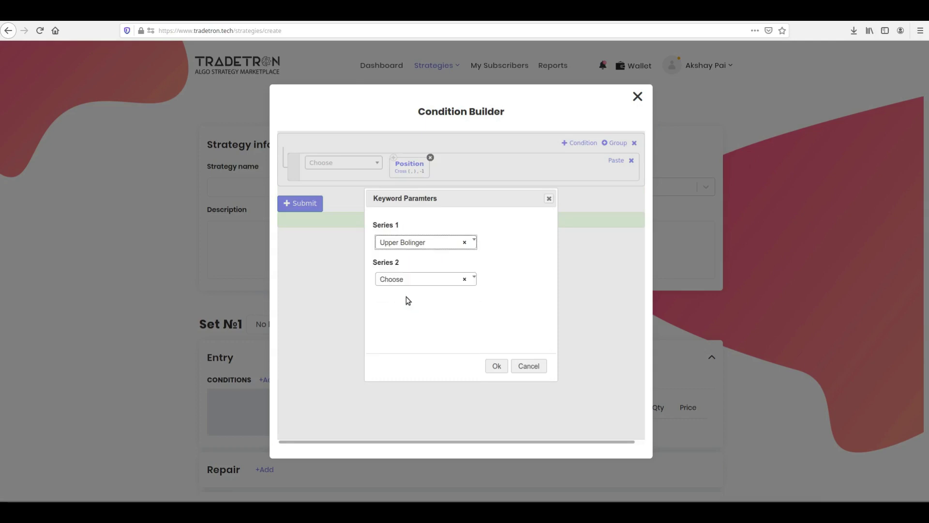
{"action": "left_click", "coordinate": [410, 280]}
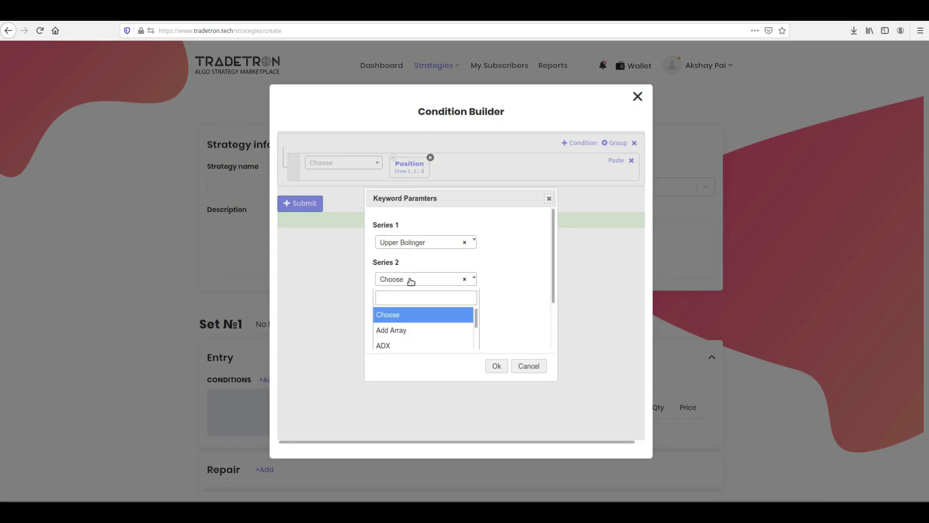
{"action": "type", "text": "clos"}
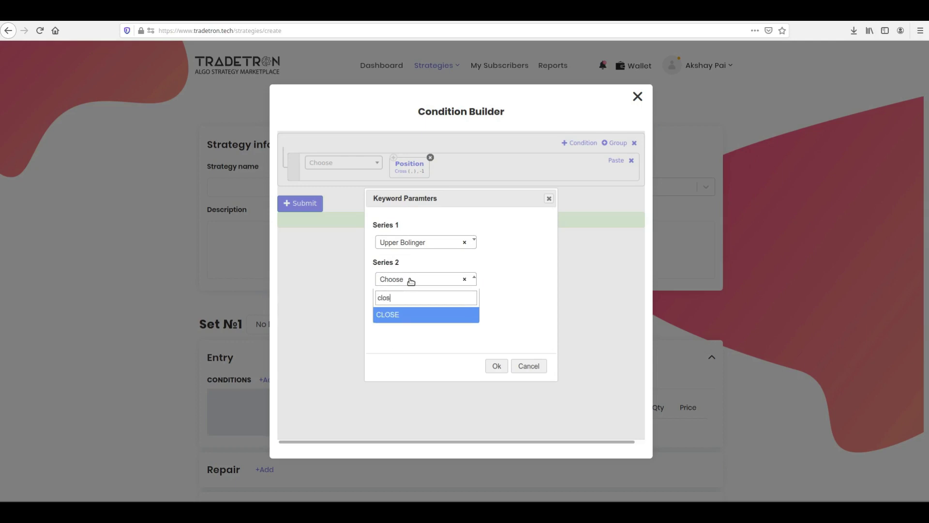
{"action": "left_click", "coordinate": [411, 314]}
{"action": "left_click", "coordinate": [493, 366]}
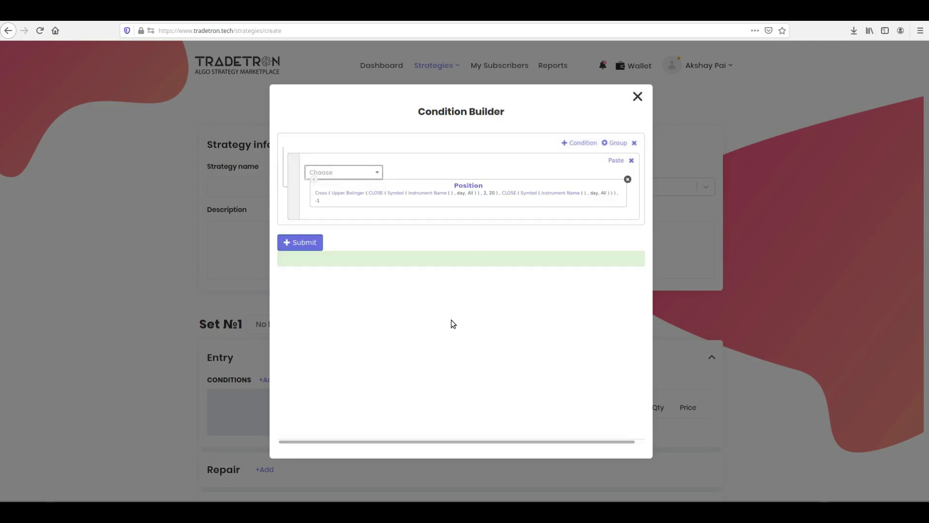
{"action": "left_click", "coordinate": [350, 196]}
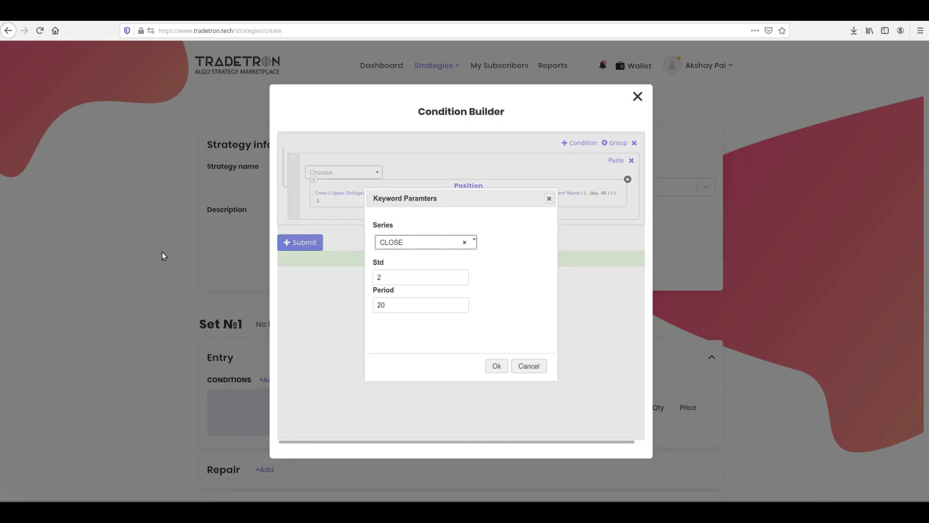
{"action": "left_click", "coordinate": [497, 366]}
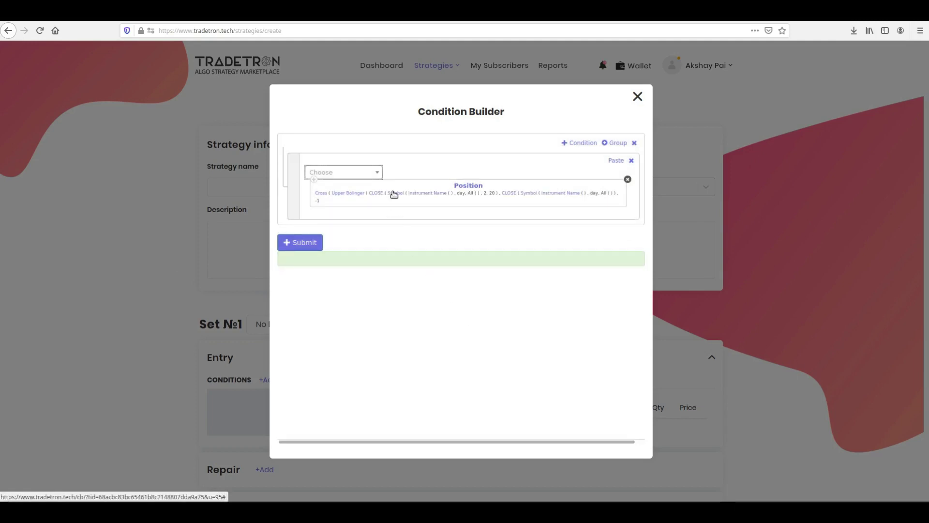
Set the candle type of the CLOSE series inside the exit condition's Upper Bolinger to 15m and its max history candles to 100
{"action": "left_click", "coordinate": [394, 193]}
{"action": "left_click", "coordinate": [442, 280]}
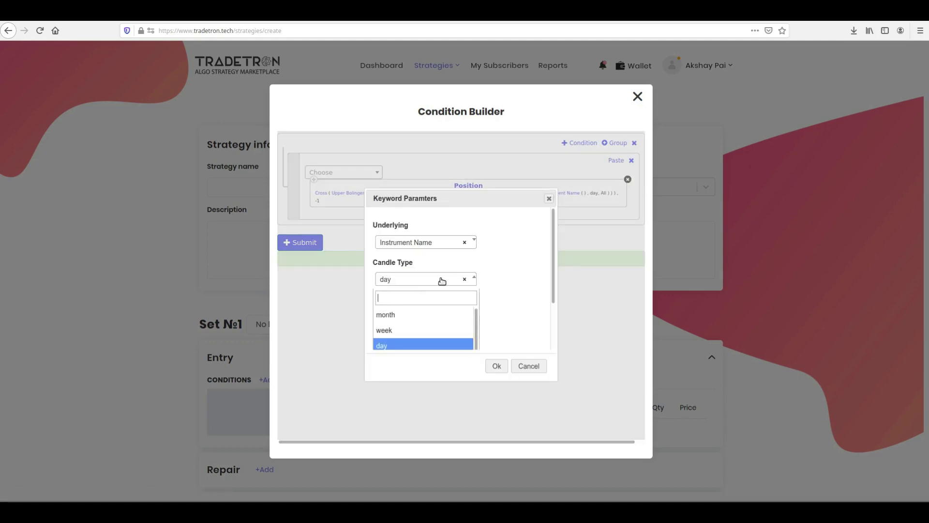
{"action": "type", "text": "15"}
{"action": "key", "text": "Return"}
{"action": "key", "text": "Tab"}
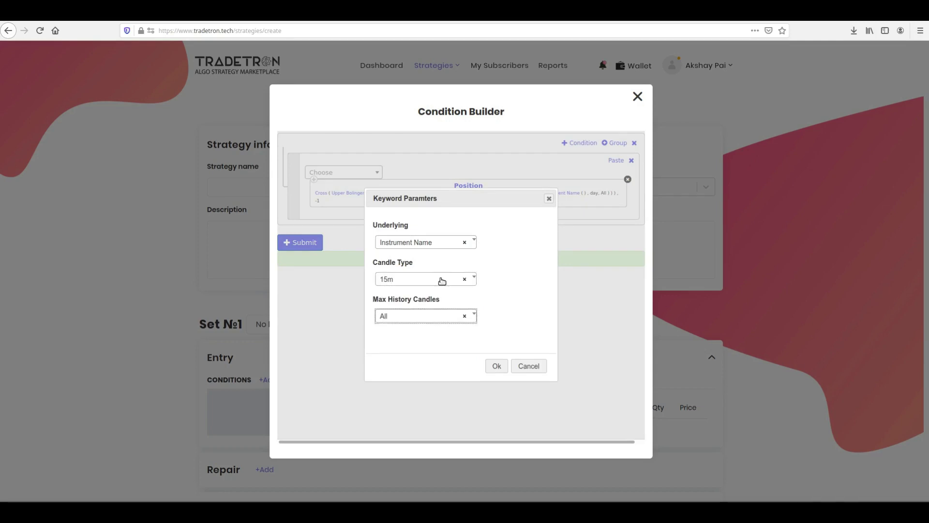
{"action": "key", "text": "Down"}
{"action": "type", "text": "10"}
{"action": "key", "text": "Return"}
{"action": "left_click", "coordinate": [497, 365]}
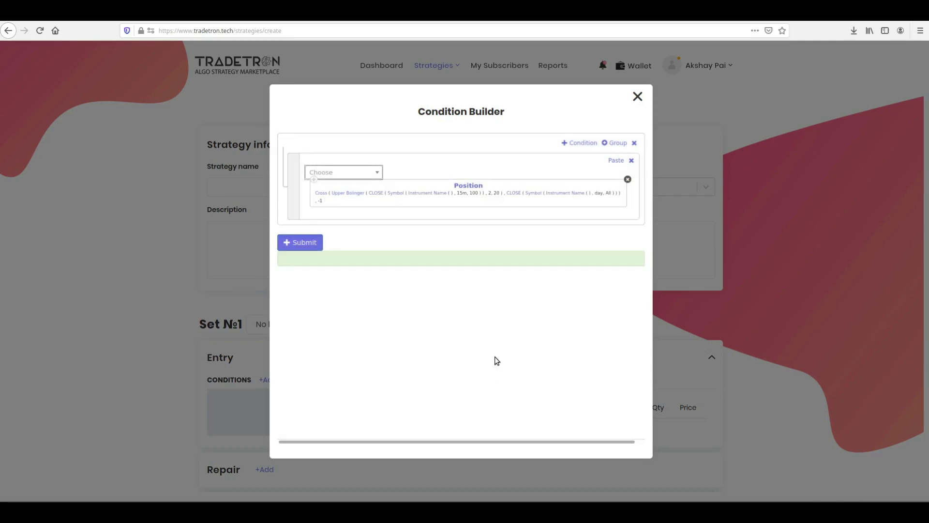
Set the instrument of the exit condition's Upper Bolinger series to NSE with the My_Bollinger_Riding list as underlying
{"action": "left_click", "coordinate": [432, 196]}
{"action": "left_click", "coordinate": [306, 238]}
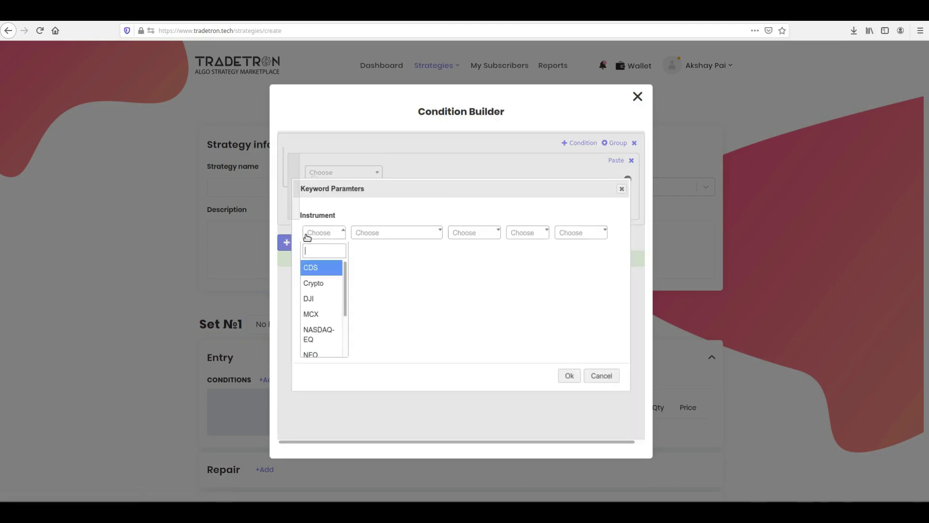
{"action": "type", "text": "nse"}
{"action": "key", "text": "Return"}
{"action": "left_click", "coordinate": [384, 235]}
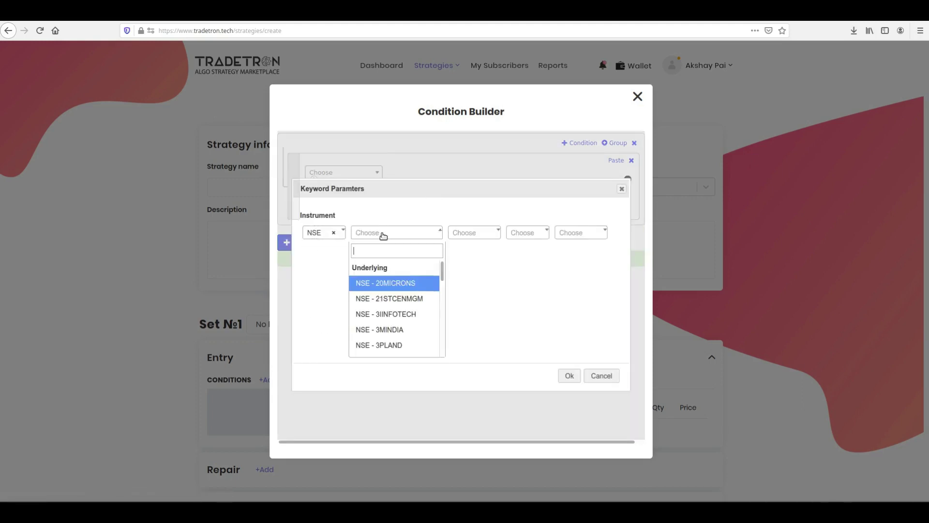
{"action": "type", "text": "list"}
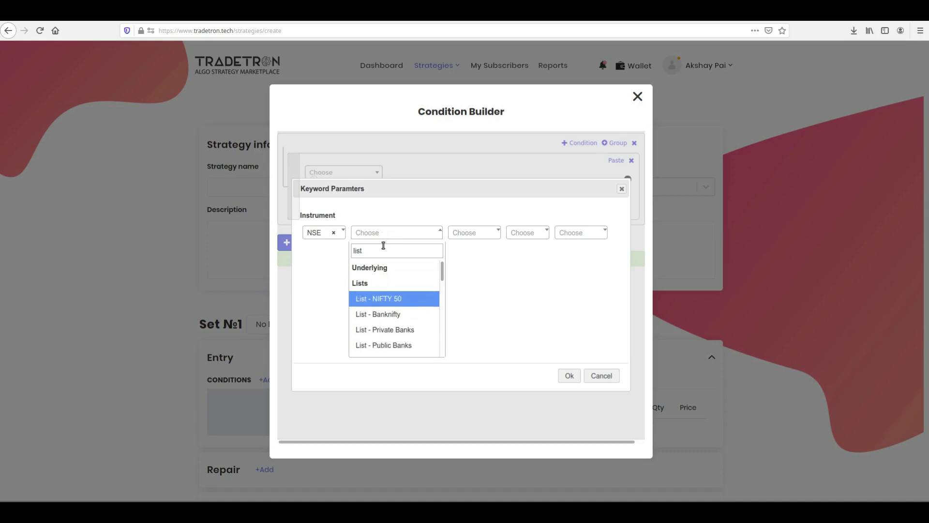
{"action": "scroll", "coordinate": [383, 282], "scroll_direction": "down", "scroll_amount": 5}
{"action": "scroll", "coordinate": [417, 272], "scroll_direction": "up", "scroll_amount": 3}
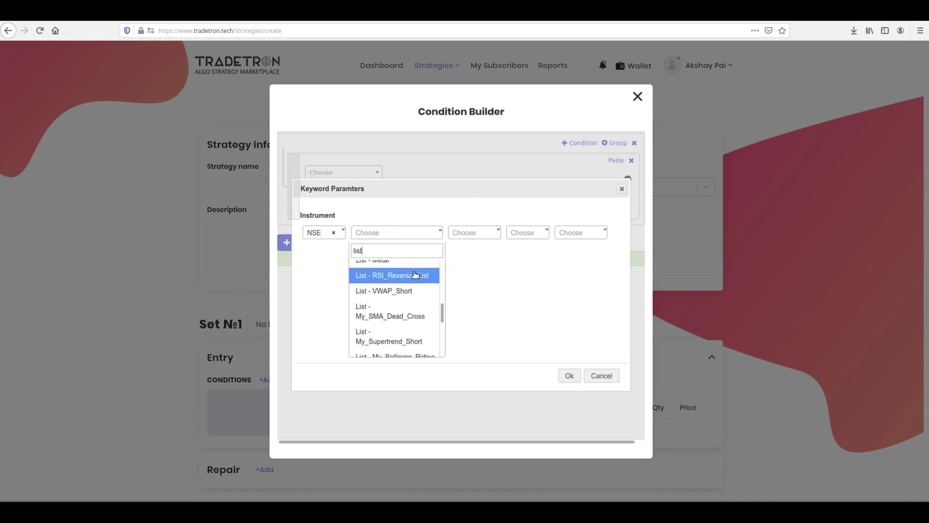
{"action": "scroll", "coordinate": [415, 273], "scroll_direction": "down", "scroll_amount": 5}
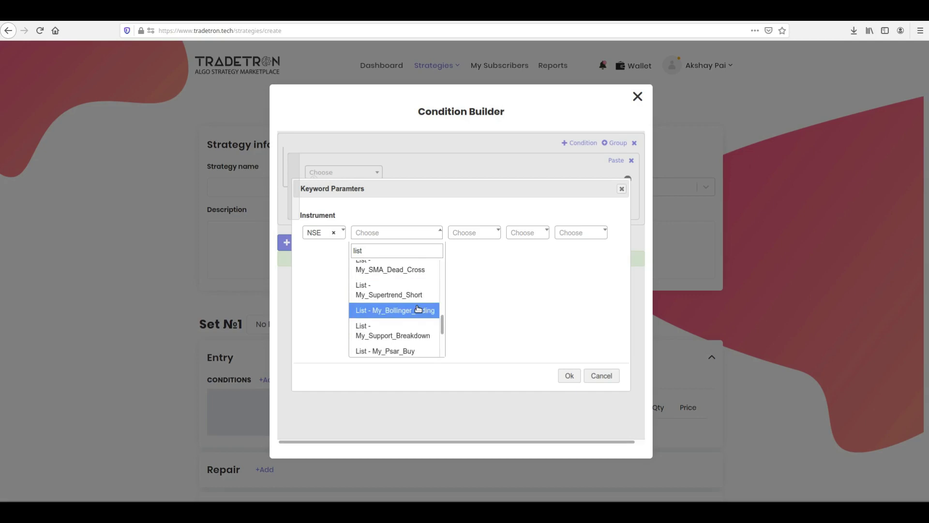
{"action": "left_click", "coordinate": [408, 309]}
{"action": "left_click", "coordinate": [569, 376]}
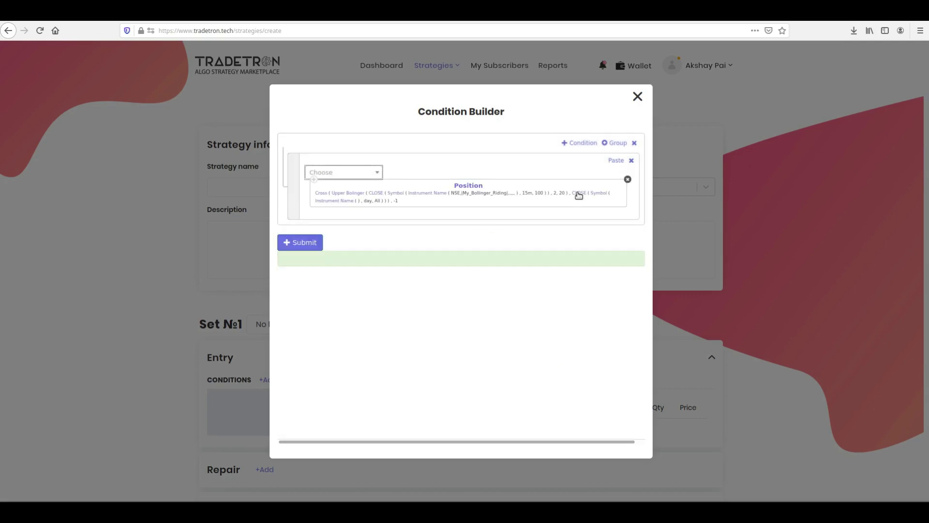
Set the candle type of the exit condition's Series 2 CLOSE to 15m and its max history candles to 100
{"action": "left_click", "coordinate": [598, 193]}
{"action": "key", "text": "Tab"}
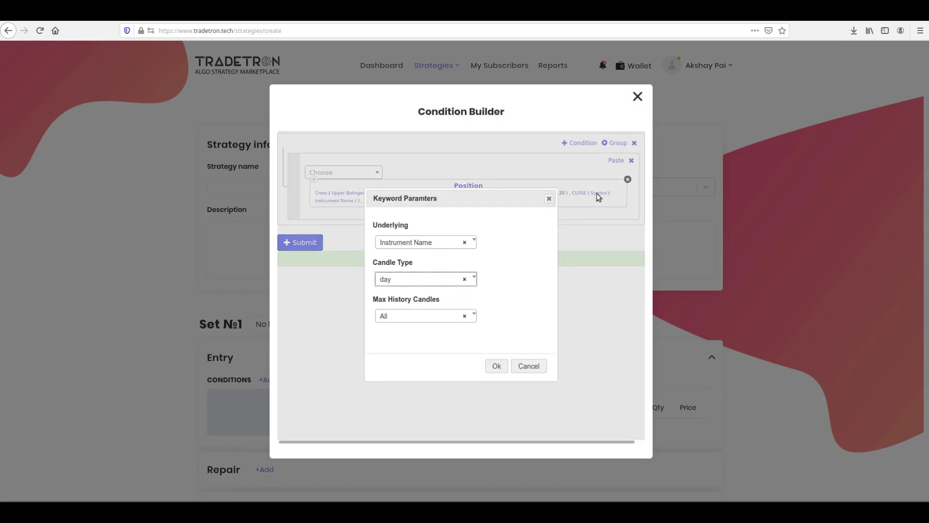
{"action": "key", "text": "Return"}
{"action": "type", "text": "15m"}
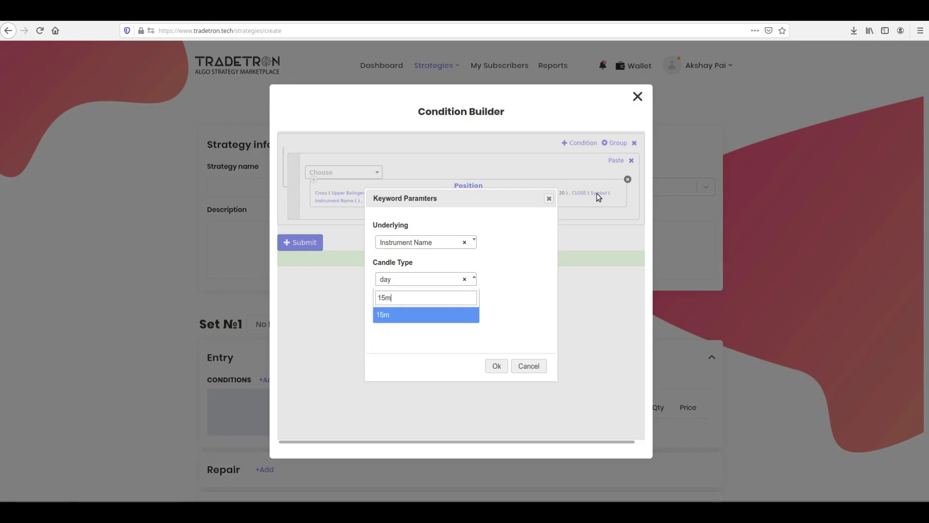
{"action": "key", "text": "Return"}
{"action": "key", "text": "Tab"}
{"action": "key", "text": "Return"}
{"action": "type", "text": "100"}
{"action": "key", "text": "Return"}
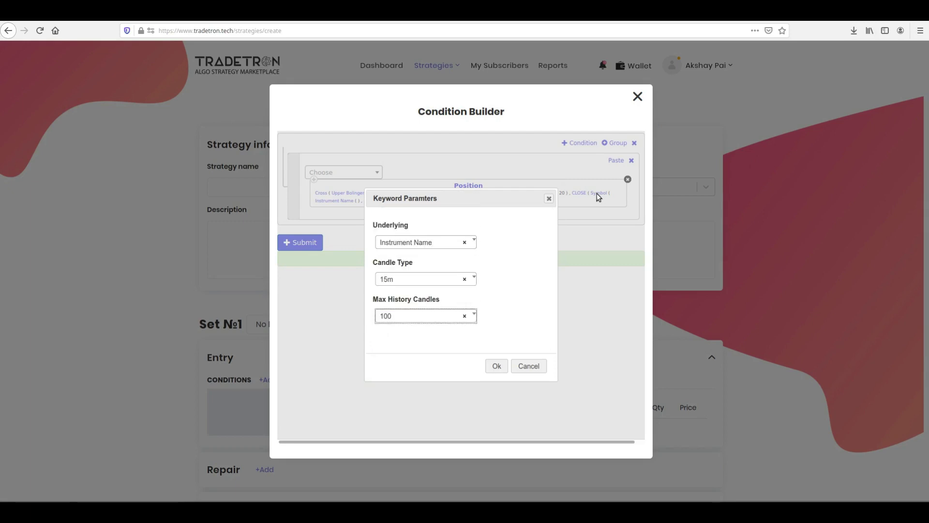
{"action": "left_click", "coordinate": [496, 366]}
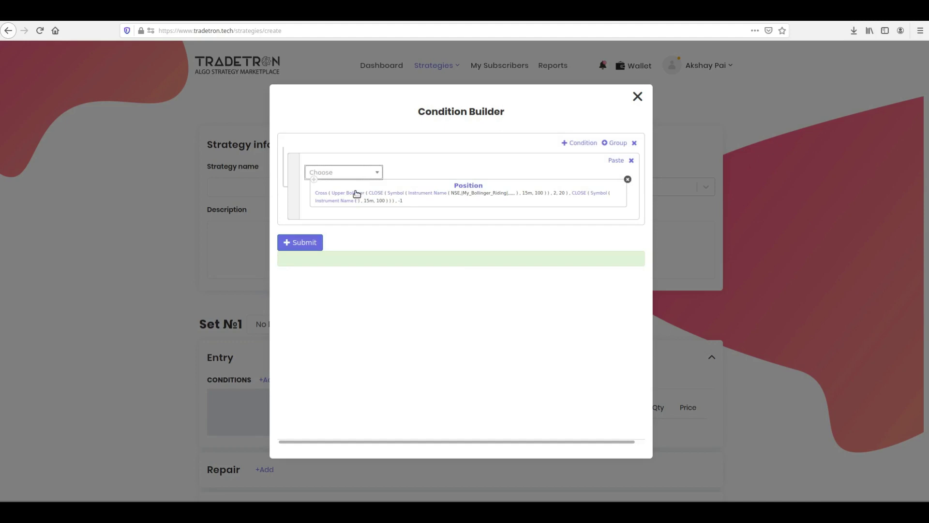
Set the instrument of the exit condition's Series 2 CLOSE to NSE with the My_Bollinger_Riding list as underlying
{"action": "left_click", "coordinate": [337, 200]}
{"action": "left_click", "coordinate": [334, 233]}
{"action": "type", "text": "nse"}
{"action": "key", "text": "Return"}
{"action": "key", "text": "Tab"}
{"action": "key", "text": "Return"}
{"action": "type", "text": "list"}
{"action": "scroll", "coordinate": [409, 336], "scroll_direction": "down", "scroll_amount": 5}
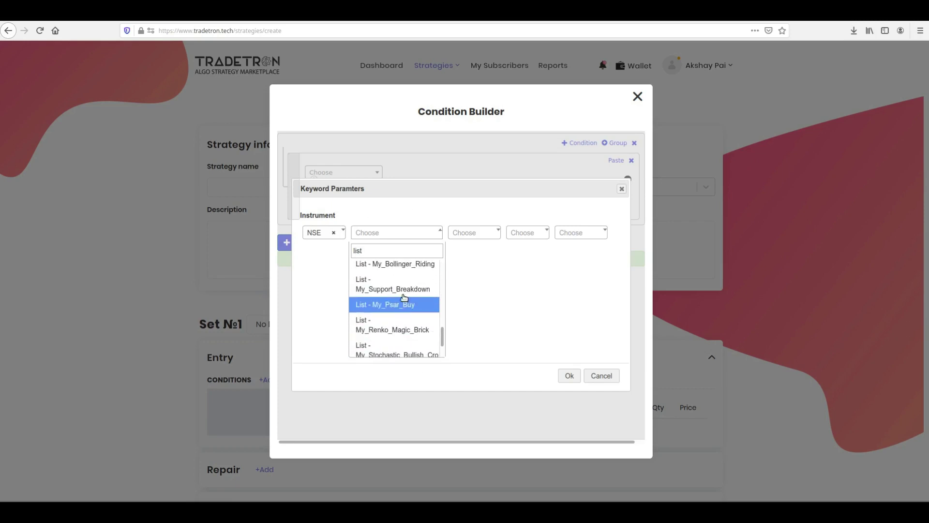
{"action": "left_click", "coordinate": [400, 263]}
{"action": "left_click", "coordinate": [568, 376]}
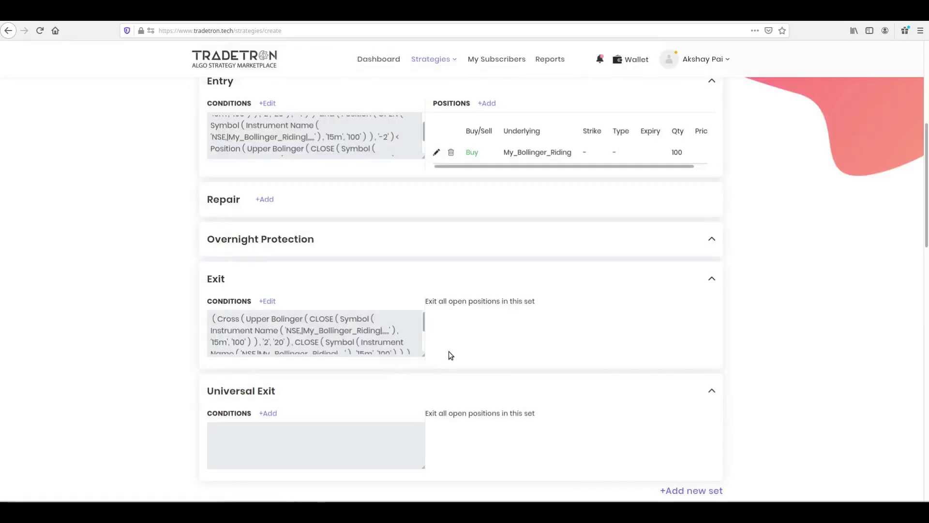
Create the strategy, keeping the existing advanced and marketplace settings
{"action": "scroll", "coordinate": [449, 352], "scroll_direction": "down", "scroll_amount": 2}
{"action": "scroll", "coordinate": [449, 354], "scroll_direction": "down", "scroll_amount": 14}
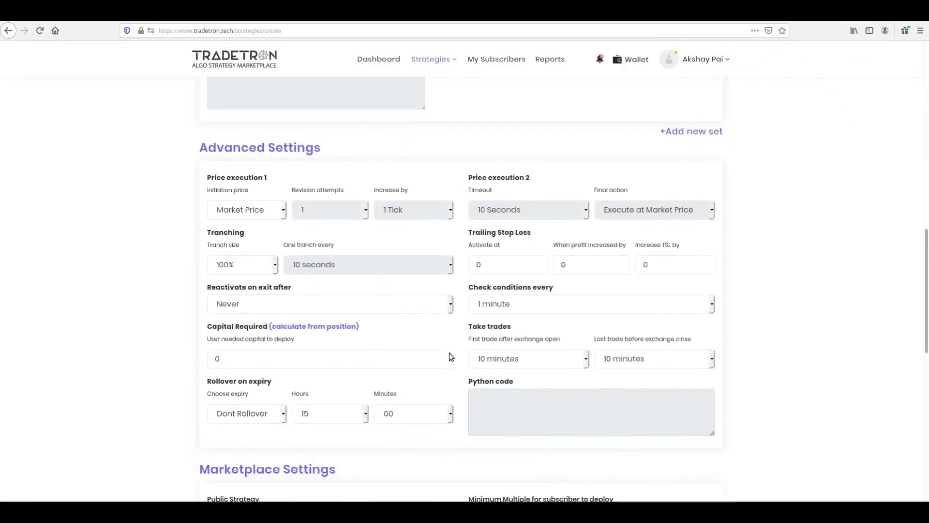
{"action": "scroll", "coordinate": [449, 357], "scroll_direction": "down", "scroll_amount": 1}
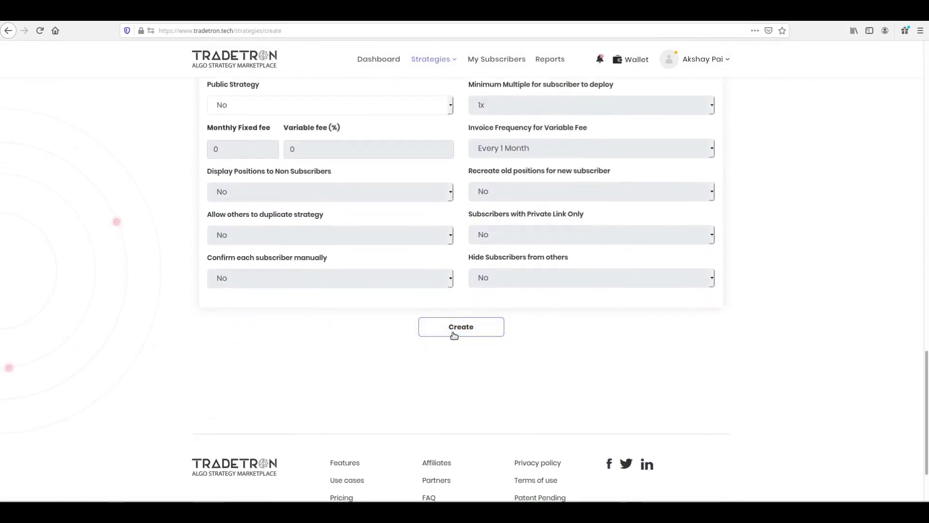
{"action": "left_click", "coordinate": [454, 334]}
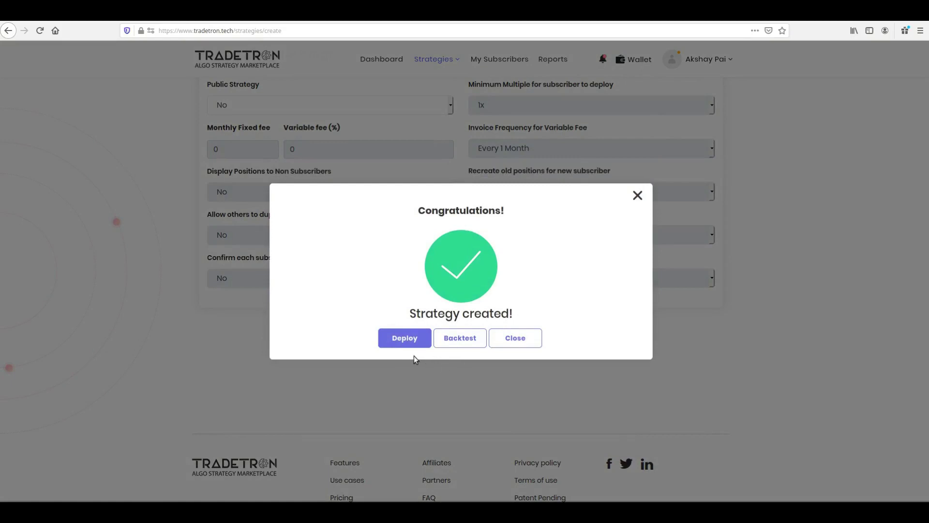
Deploy the Bollinger Riding strategy with the Paper Trading execution type, a 1x multiplier and TT Paper Trading as NSE broker
{"action": "left_click", "coordinate": [402, 341]}
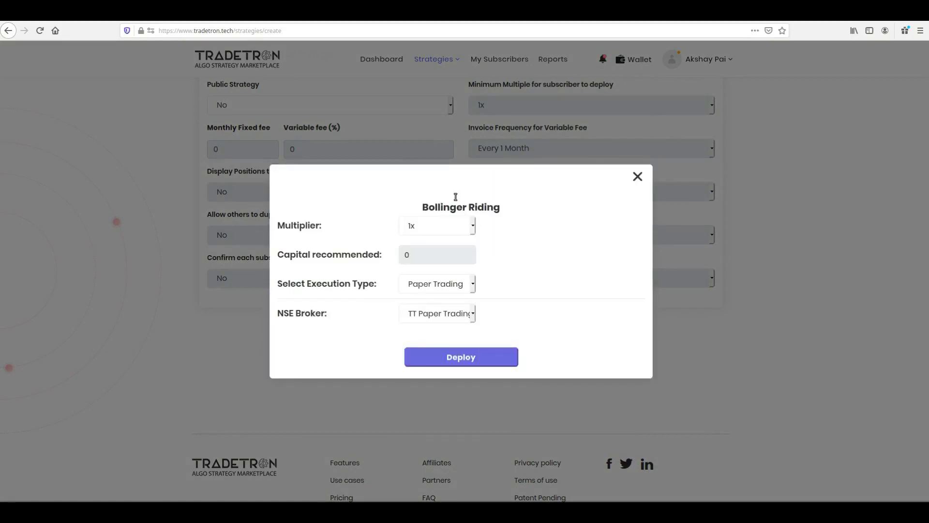
{"action": "left_click", "coordinate": [472, 285]}
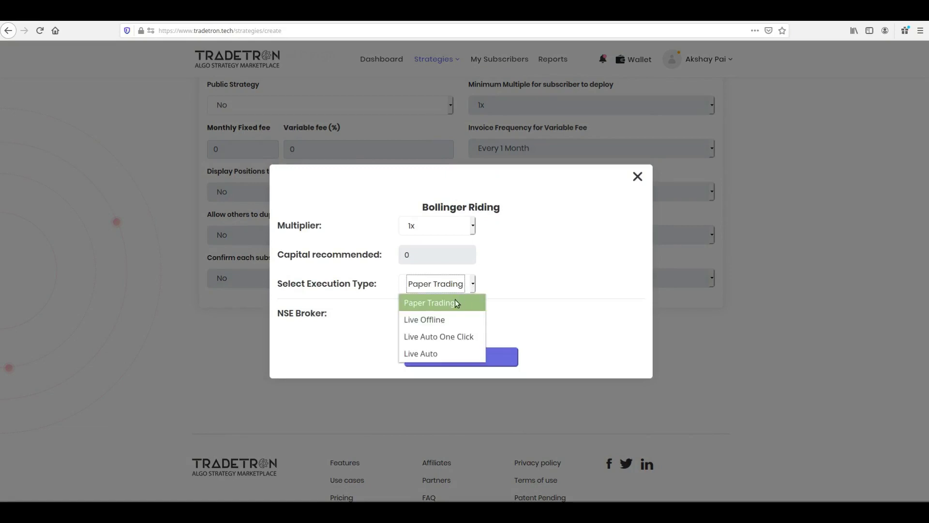
{"action": "left_click", "coordinate": [455, 300]}
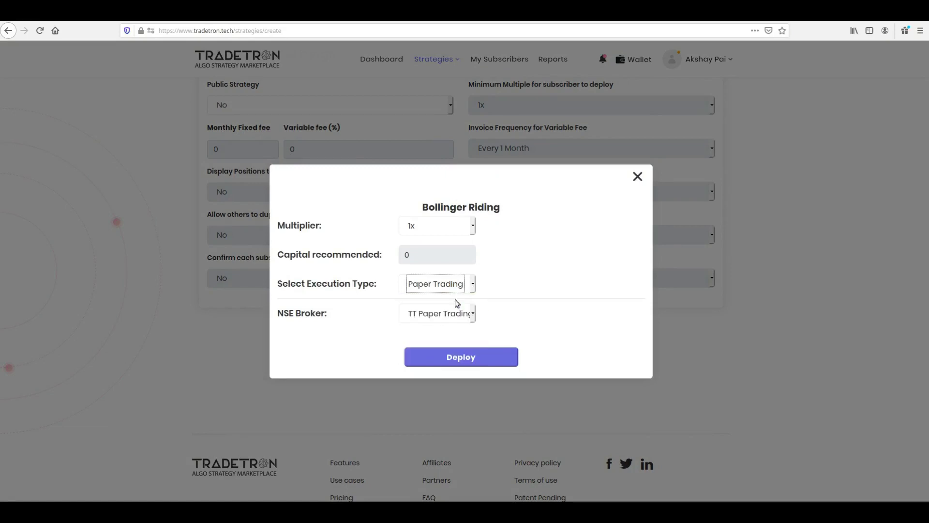
{"action": "left_click", "coordinate": [449, 358]}
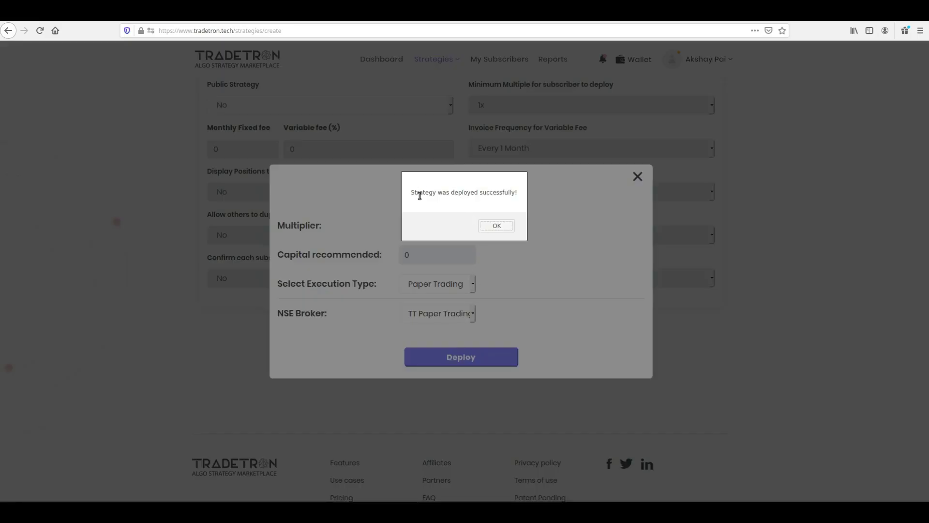
{"action": "left_click", "coordinate": [499, 226]}
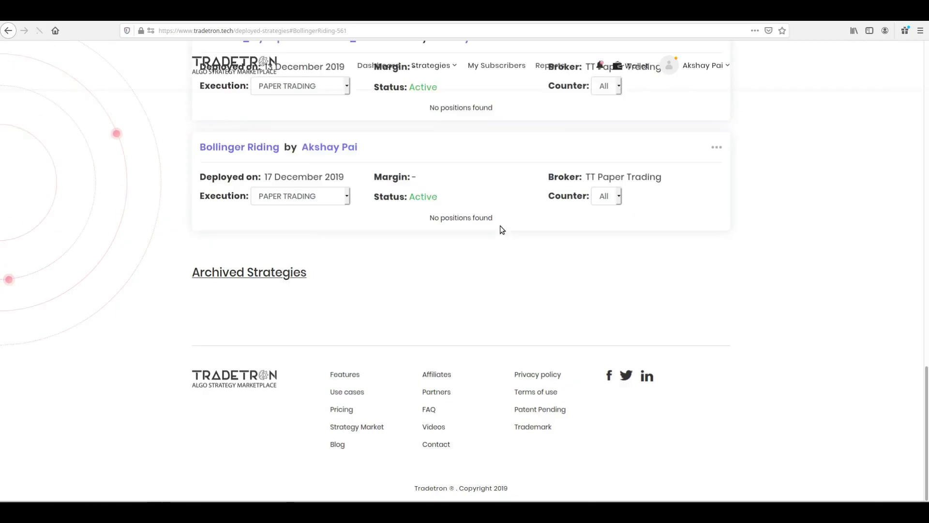